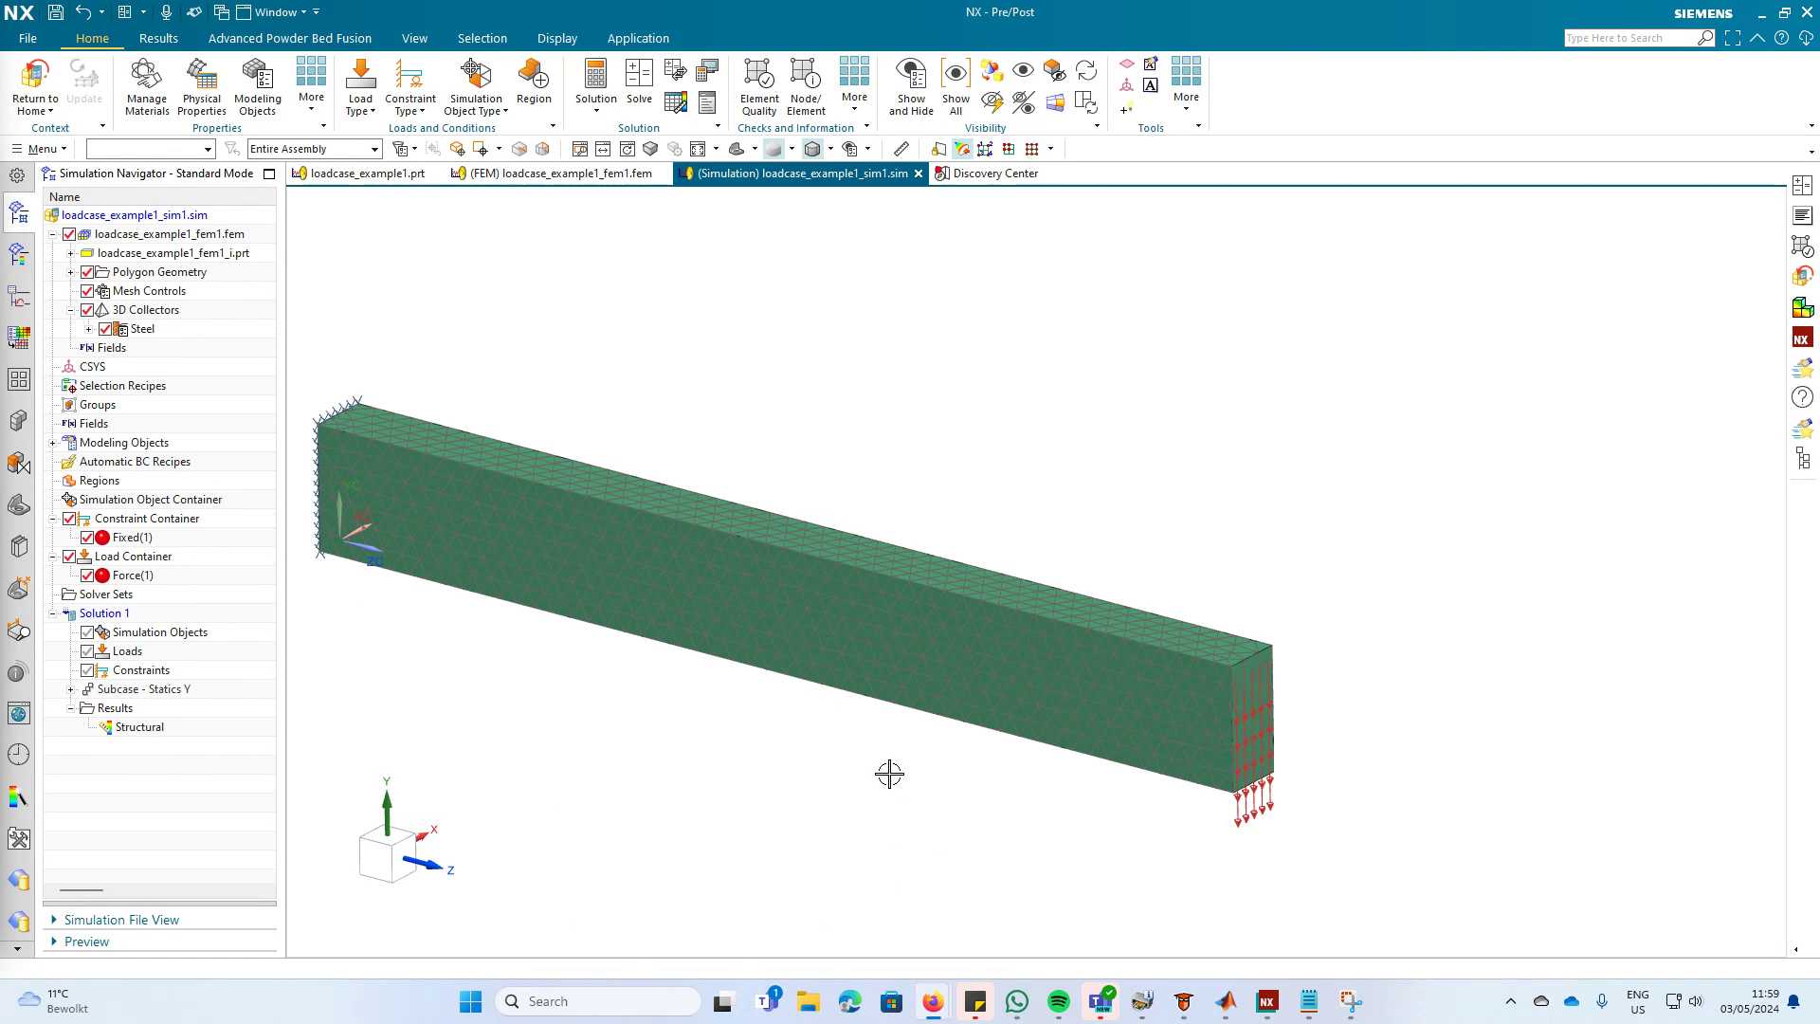
Plot the Displacement - Nodal Y contour (-0.187 mm at the free end) and review the hand-calc values.
middle_click_drag(885, 773, 1046, 765, "shift")
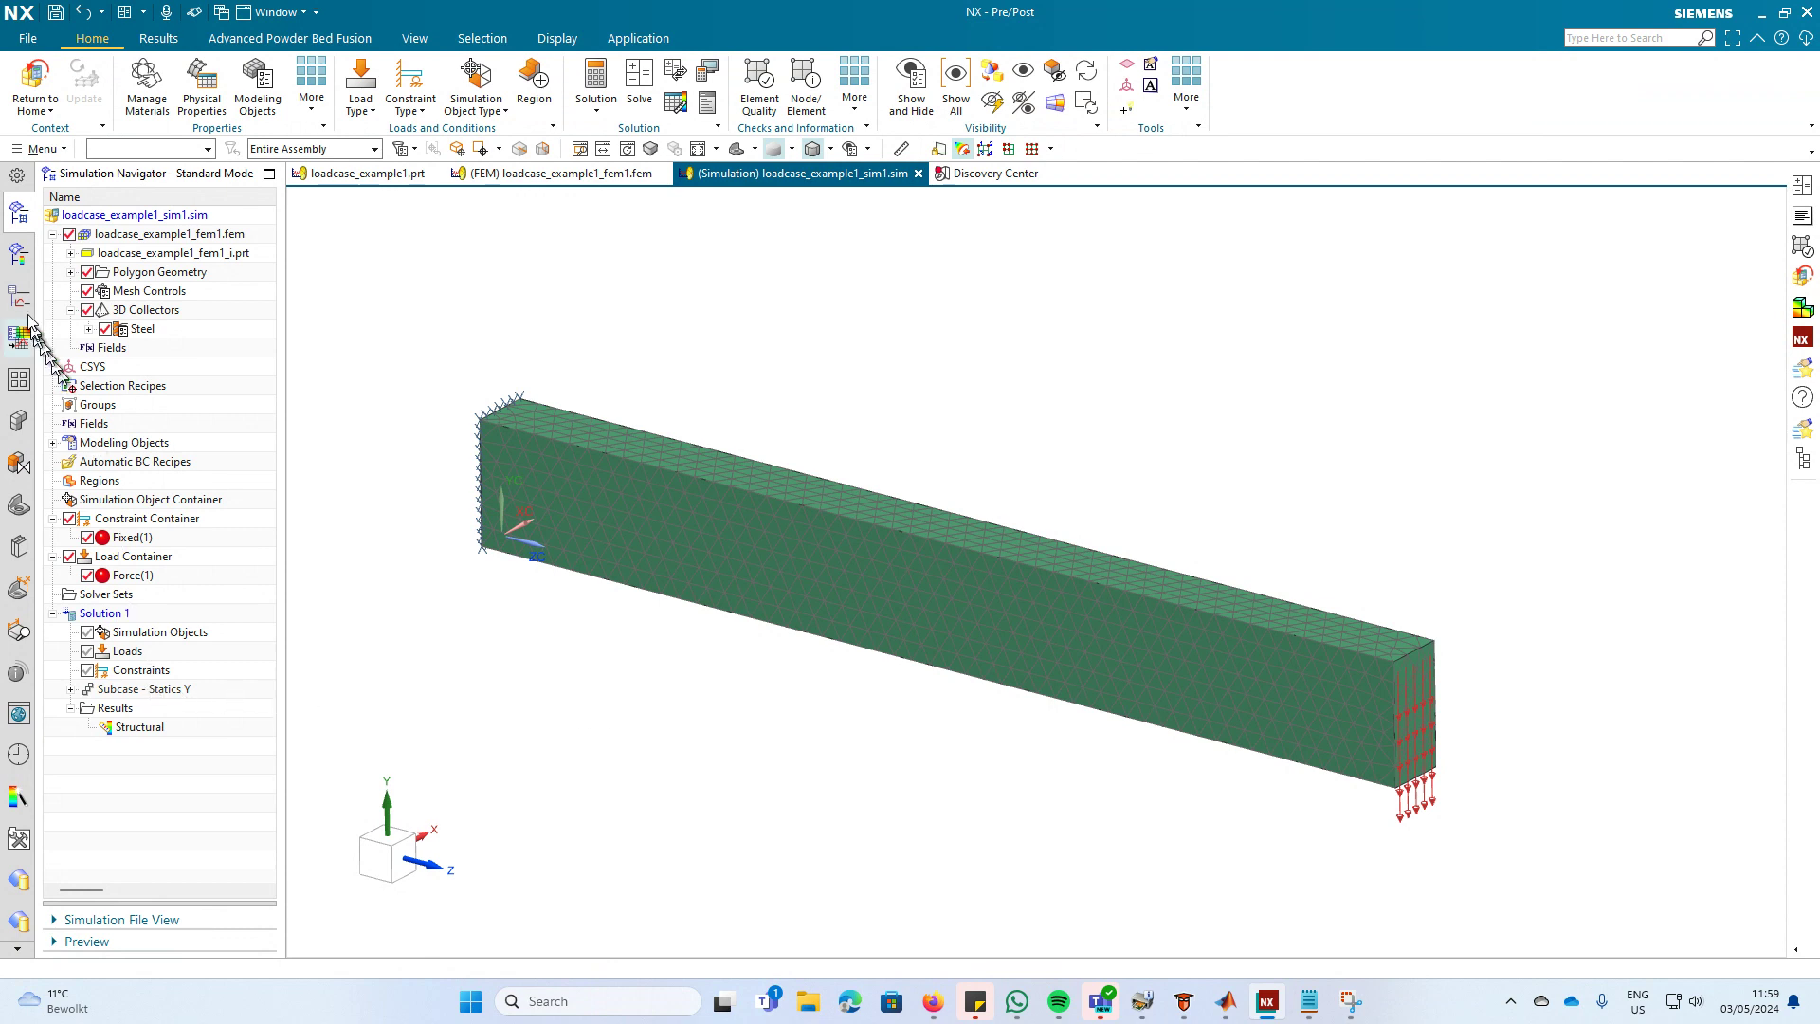
left_click(19, 254)
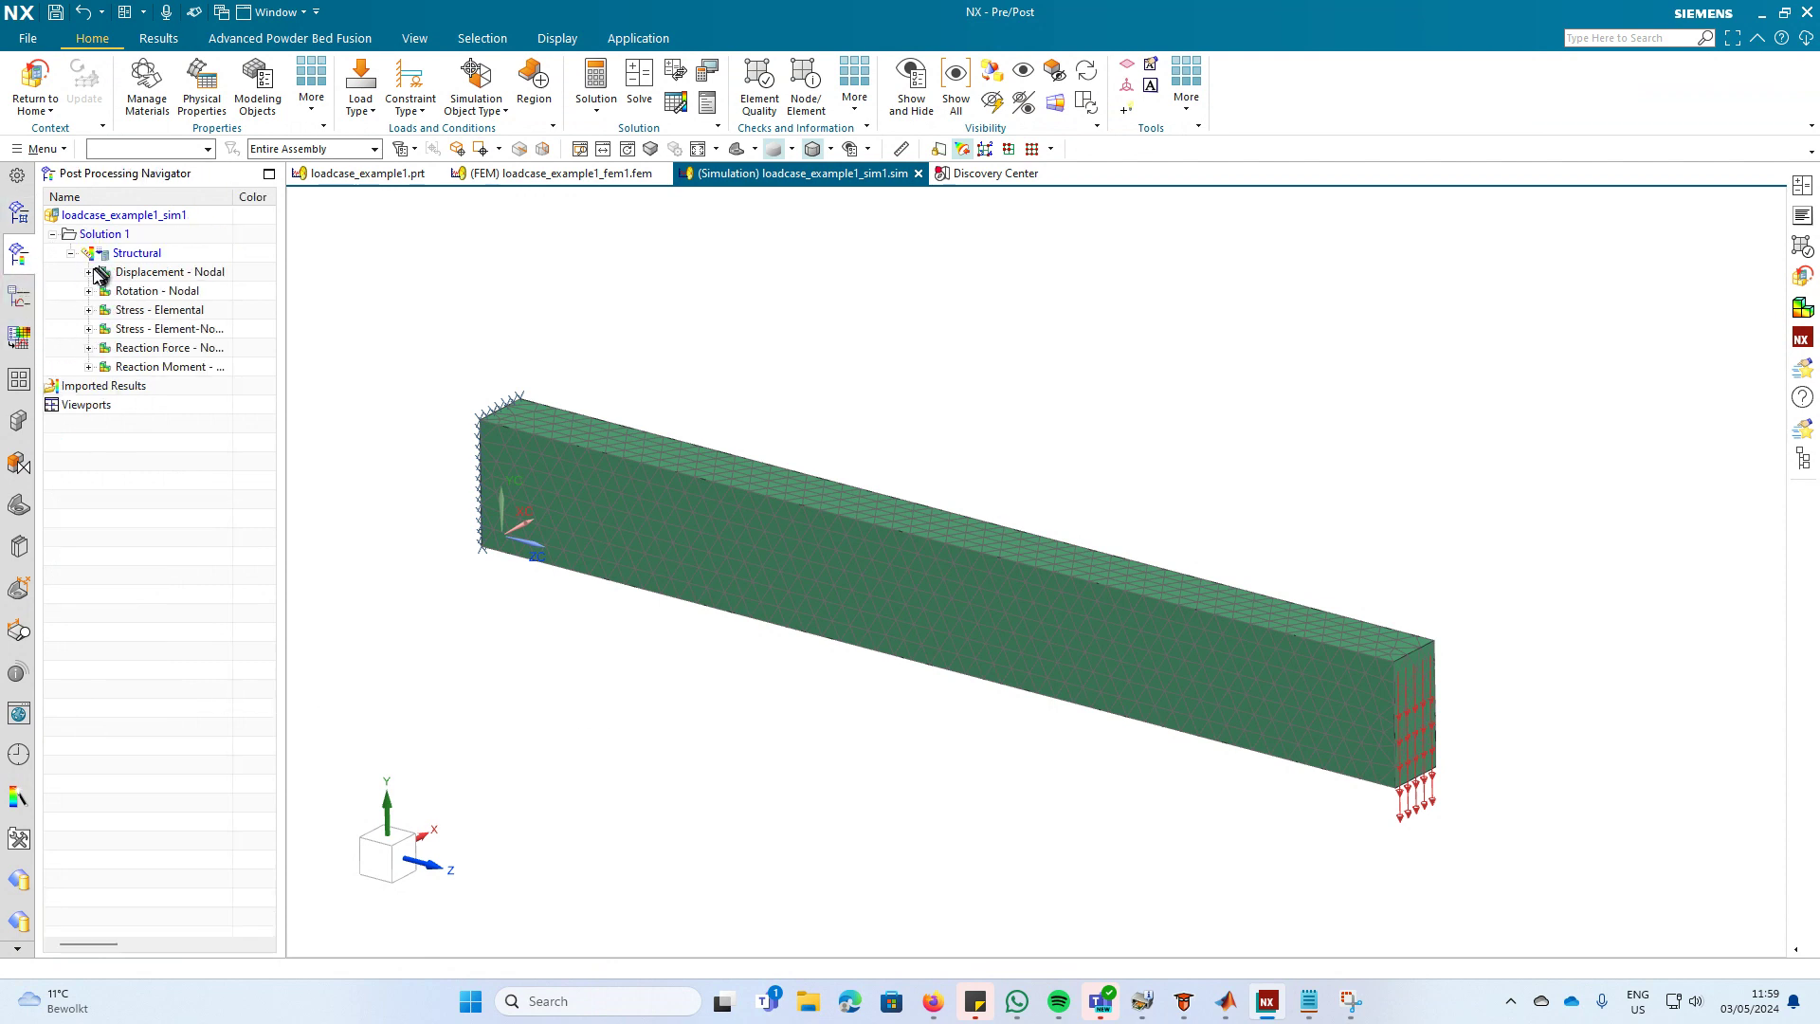
left_click(91, 272)
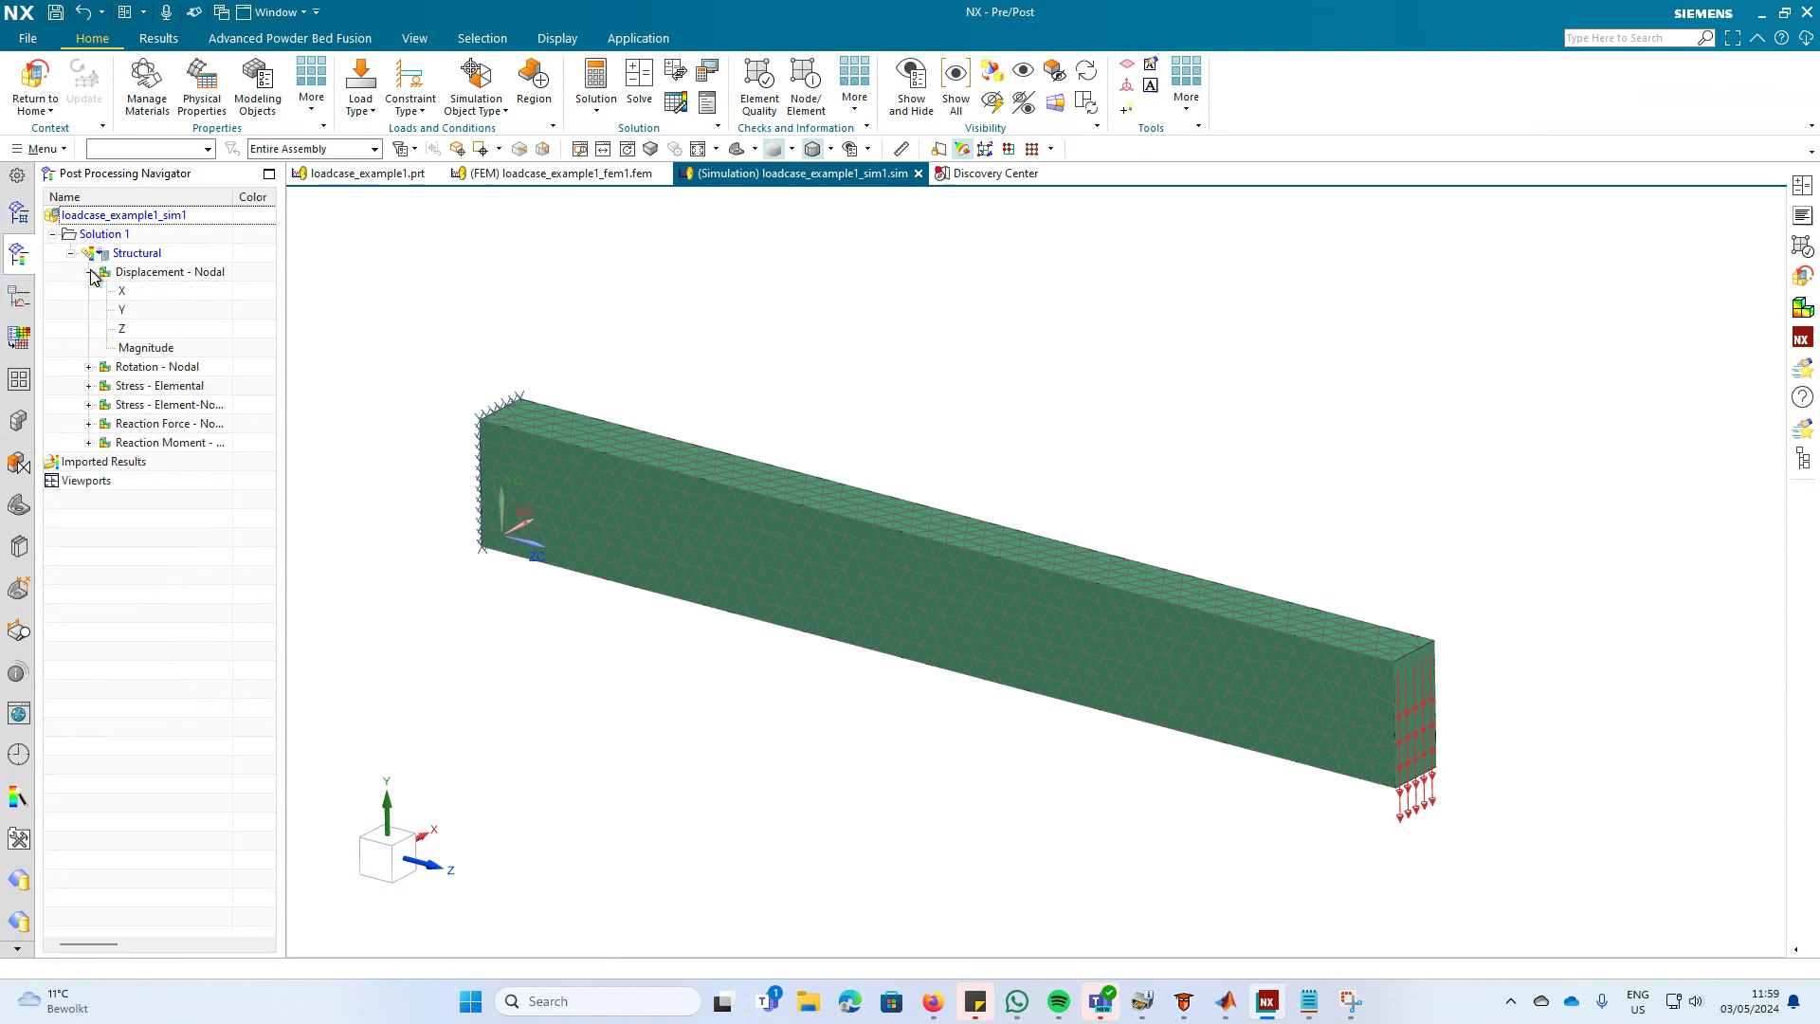
double_click(122, 308)
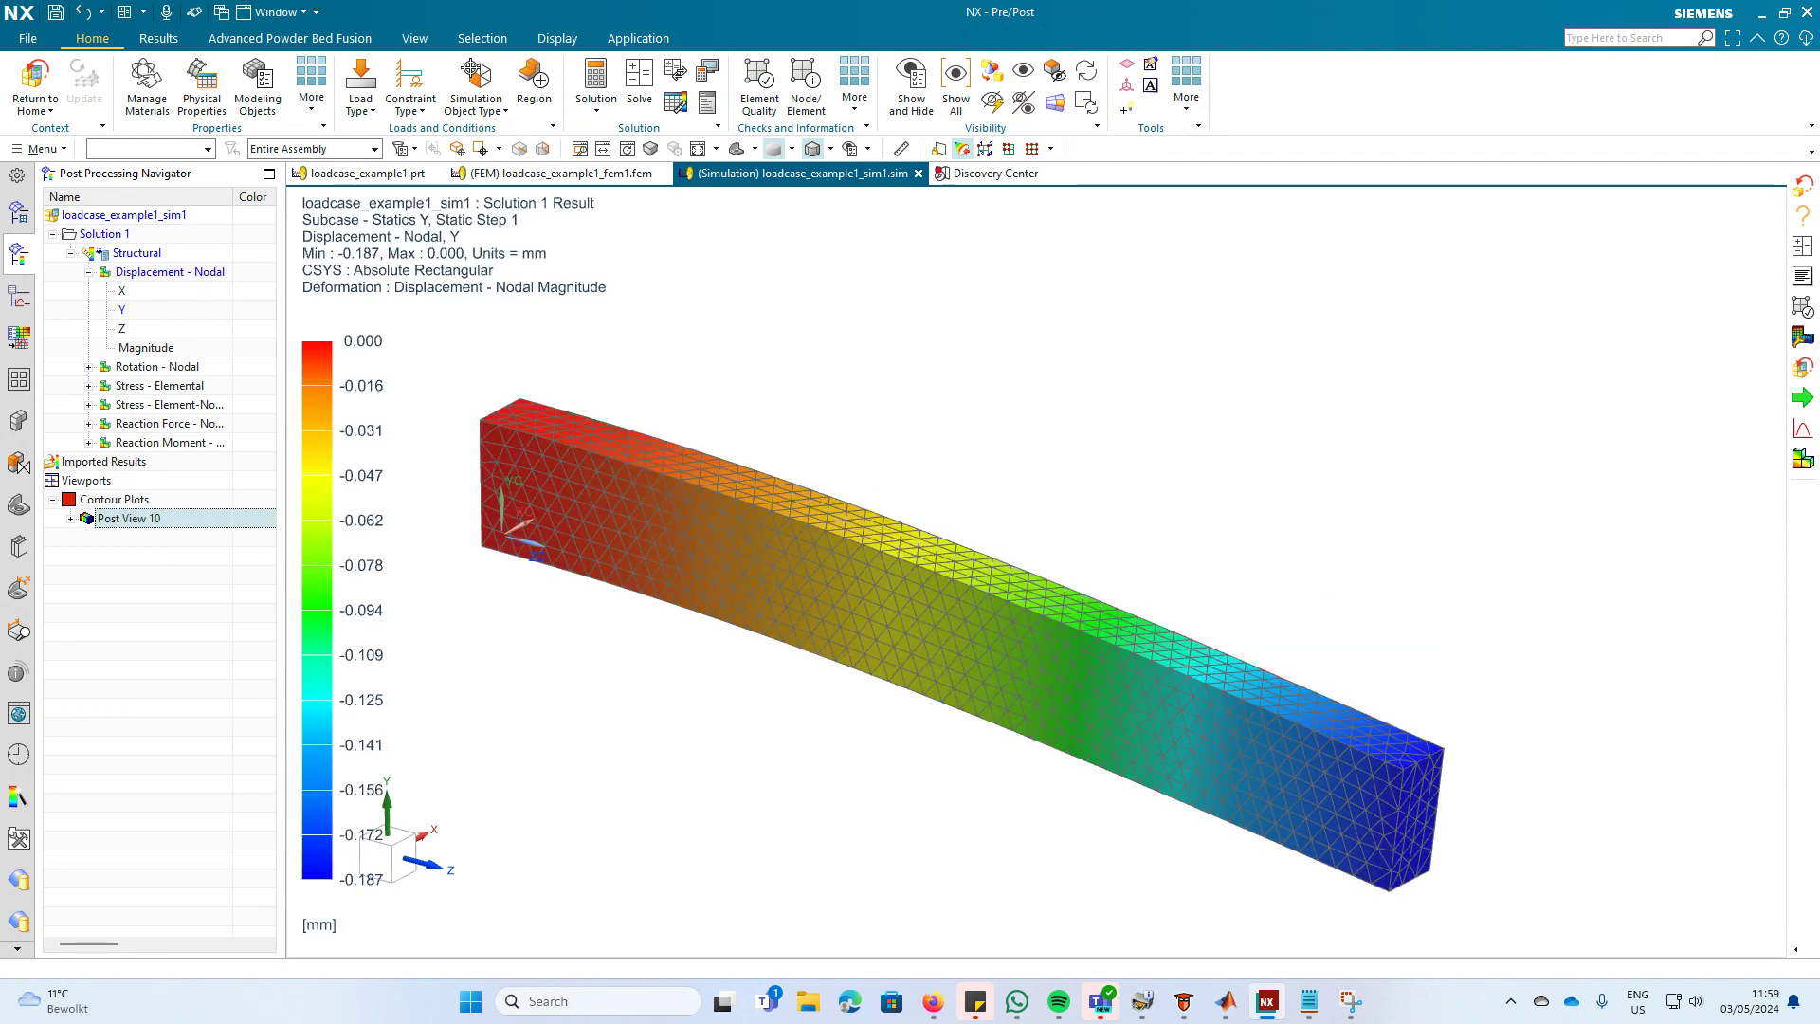
key("alt+Tab")
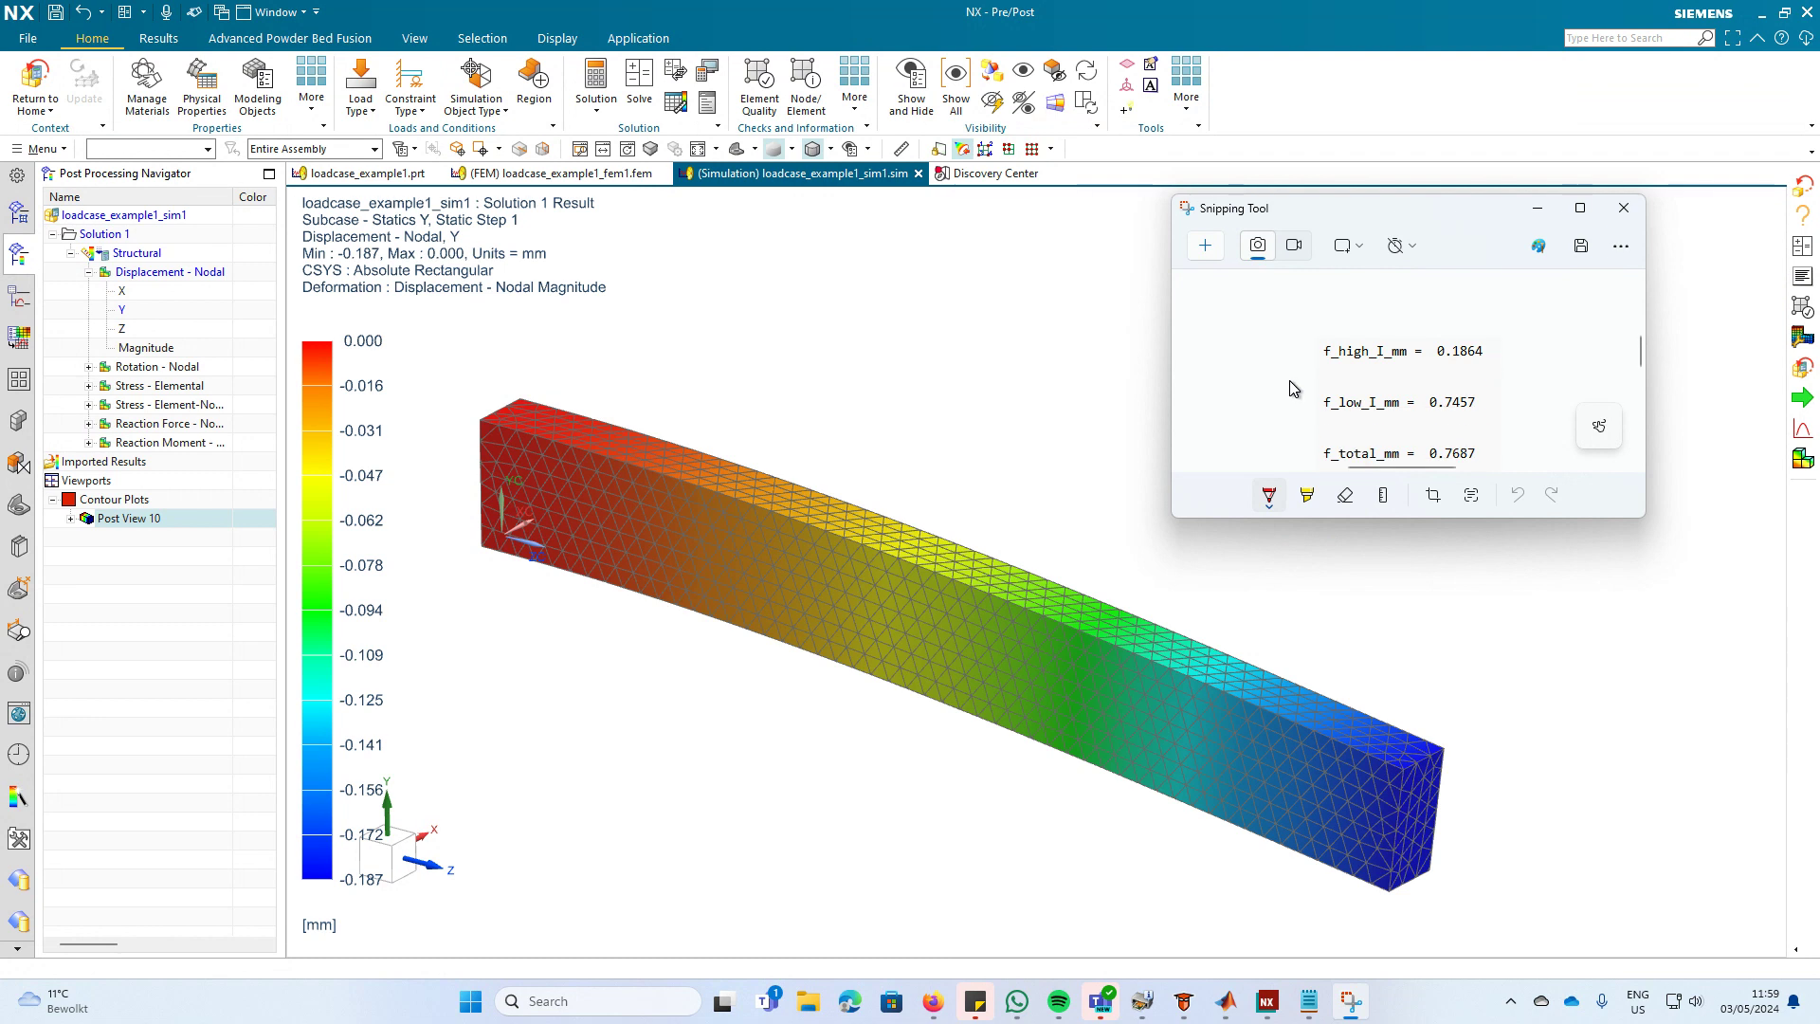
scroll(1290, 387, "down", 1)
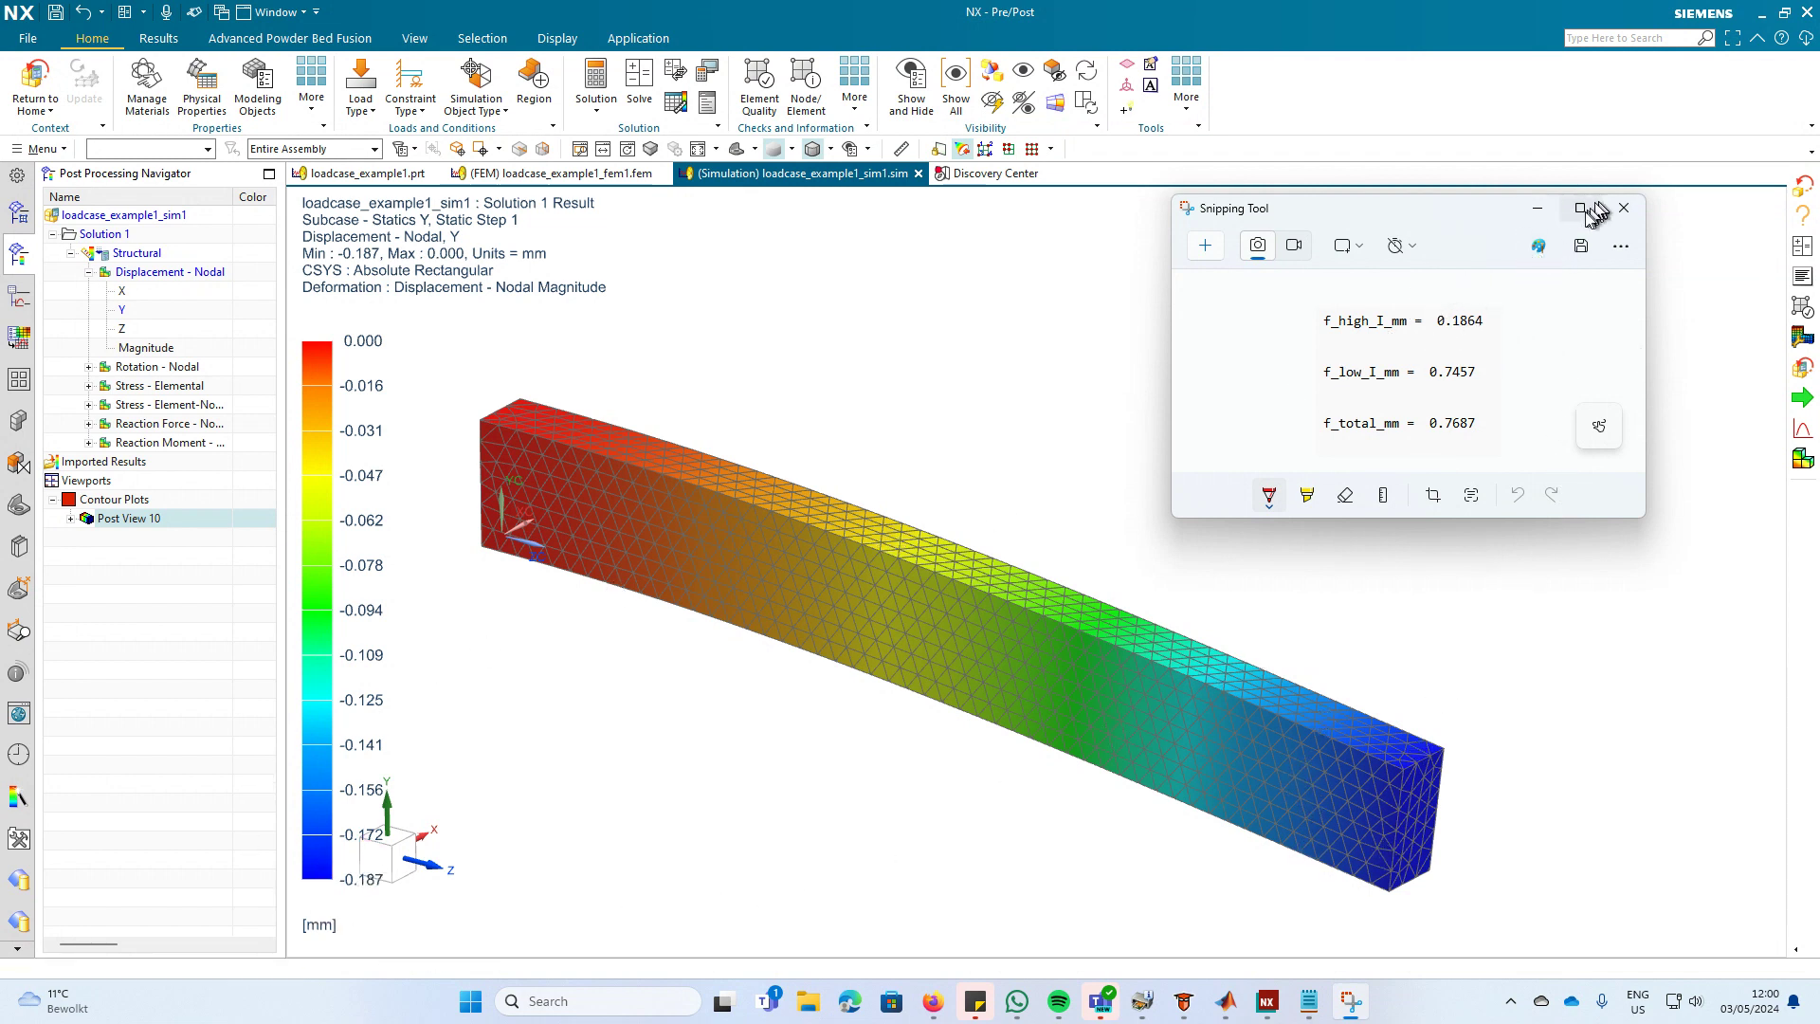
left_click(1541, 215)
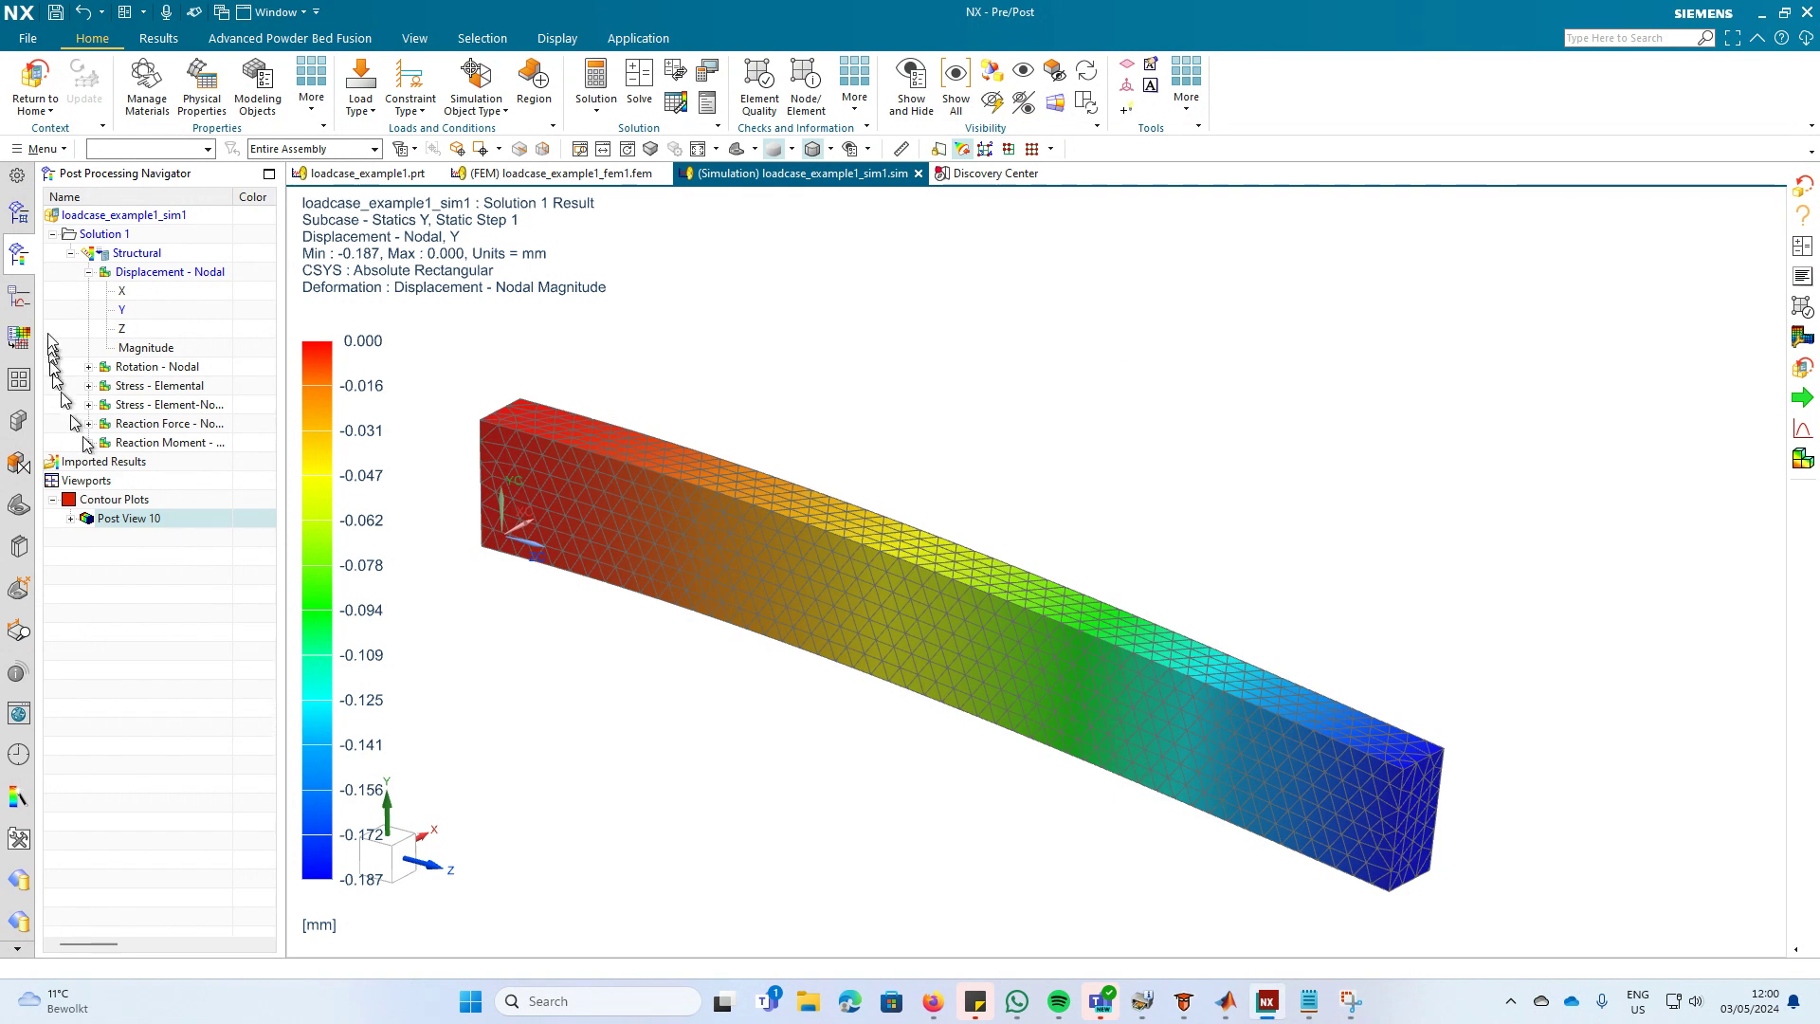
Return to the Simulation Navigator home and add Subcase - Statics X under Solution 1.
left_click(19, 216)
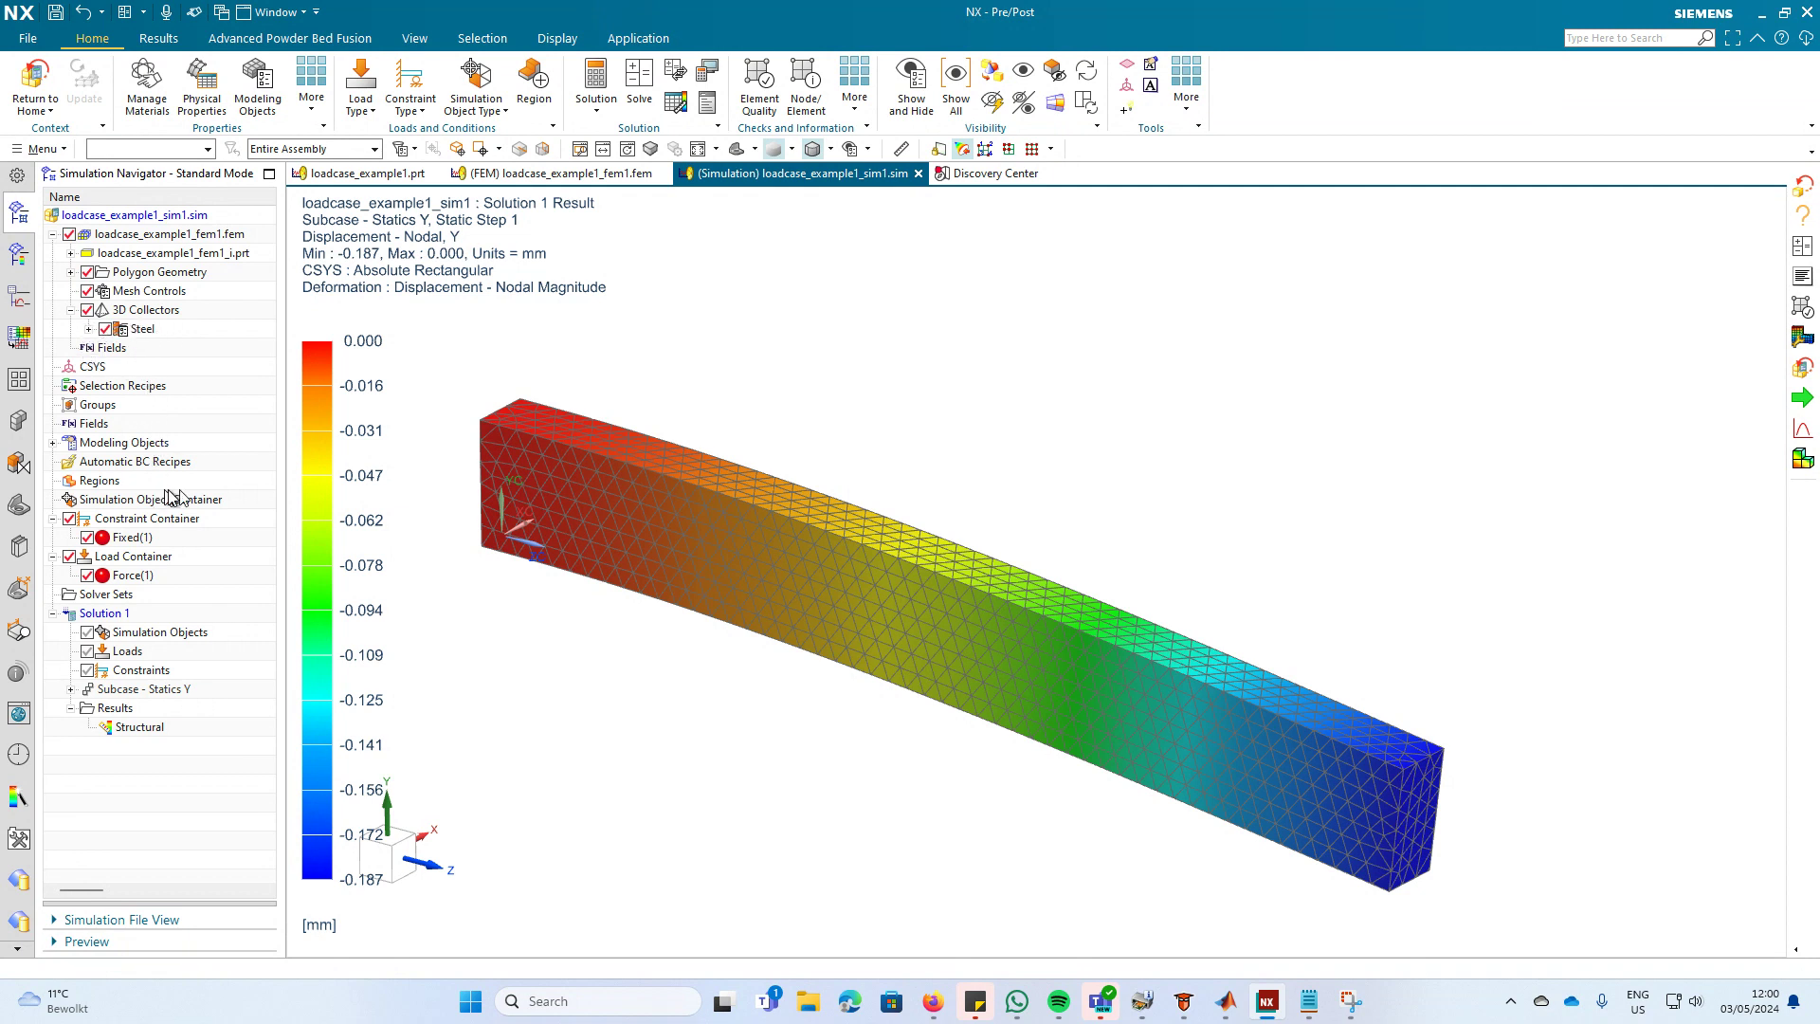
left_click(35, 86)
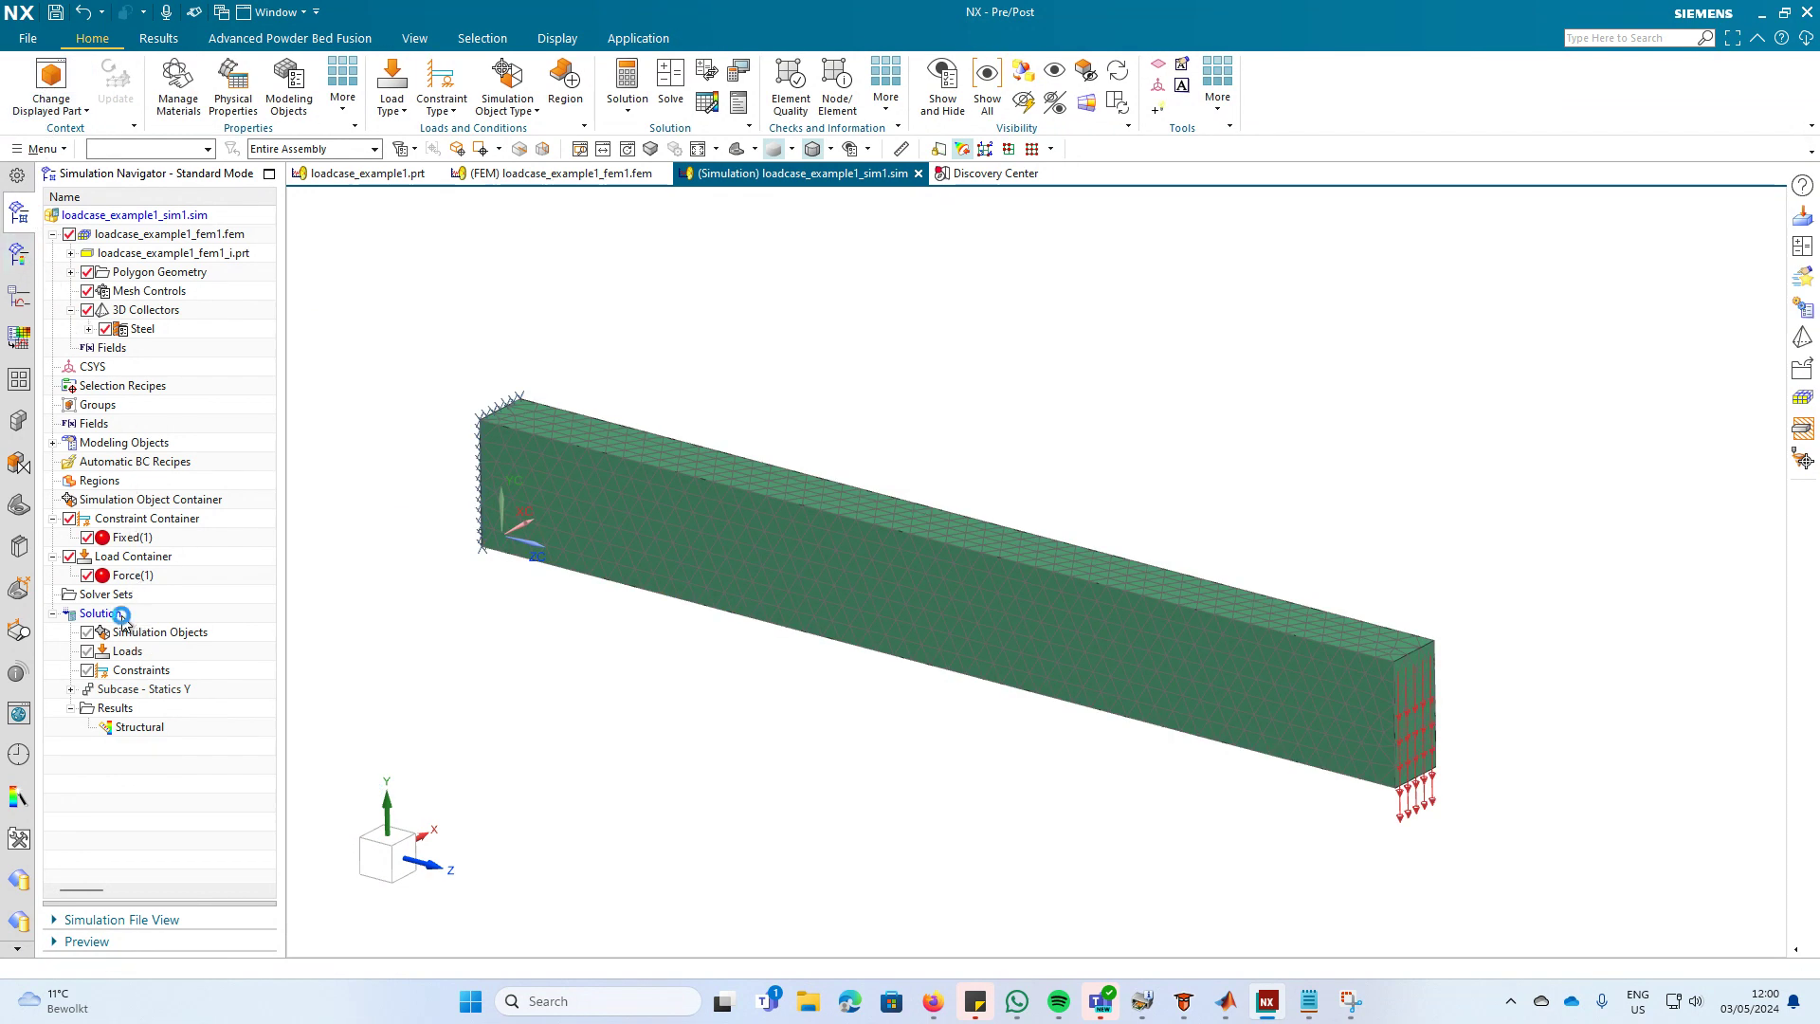
right_click(123, 616)
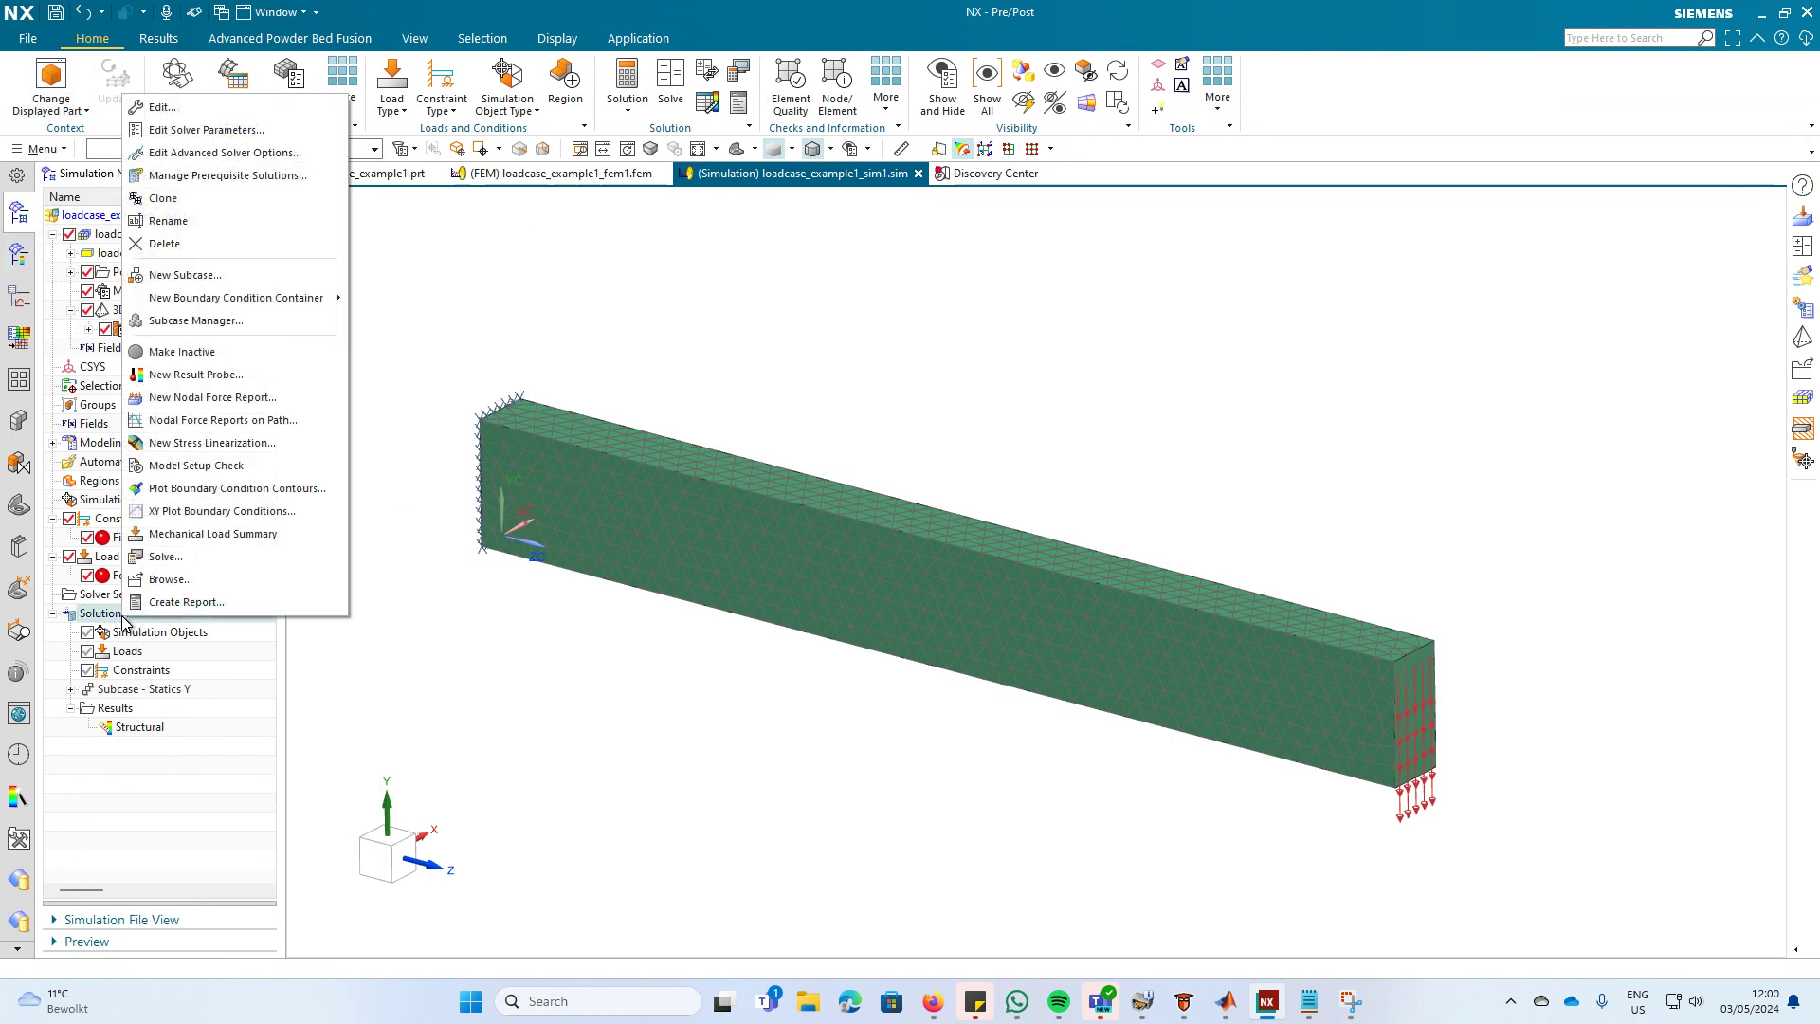
left_click(175, 274)
type("Subcase - Statics X")
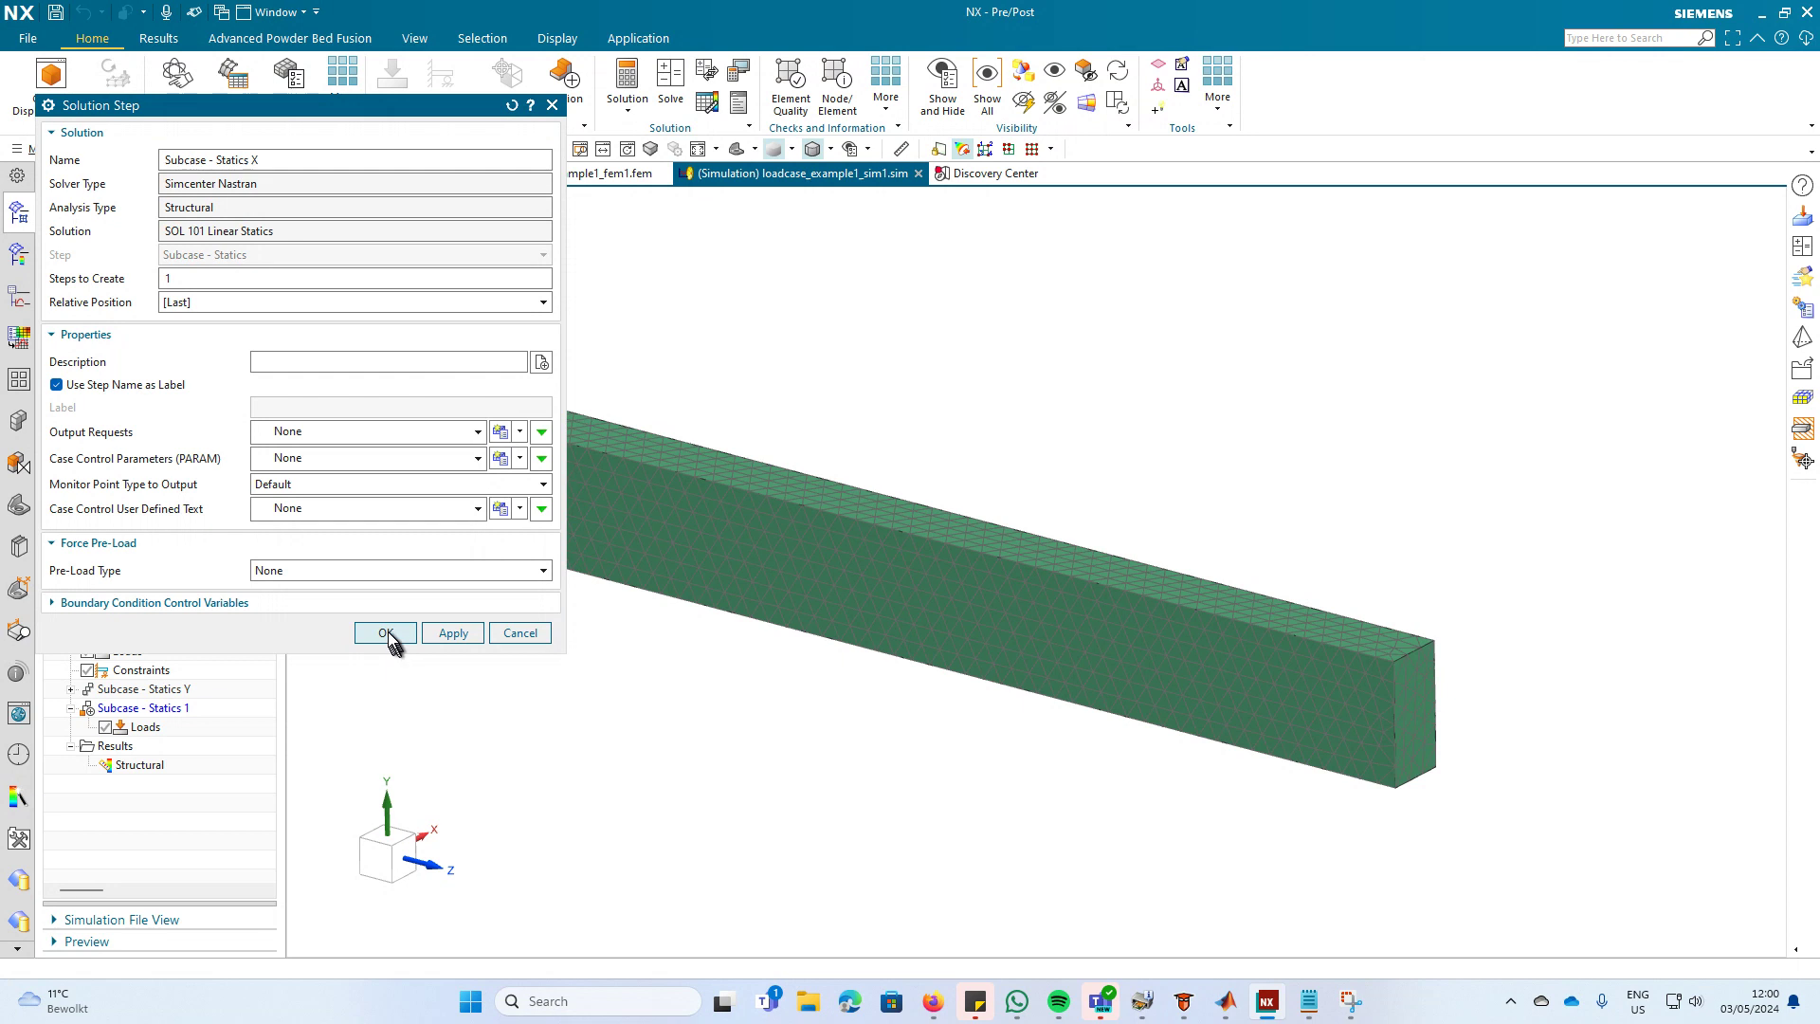
left_click(387, 633)
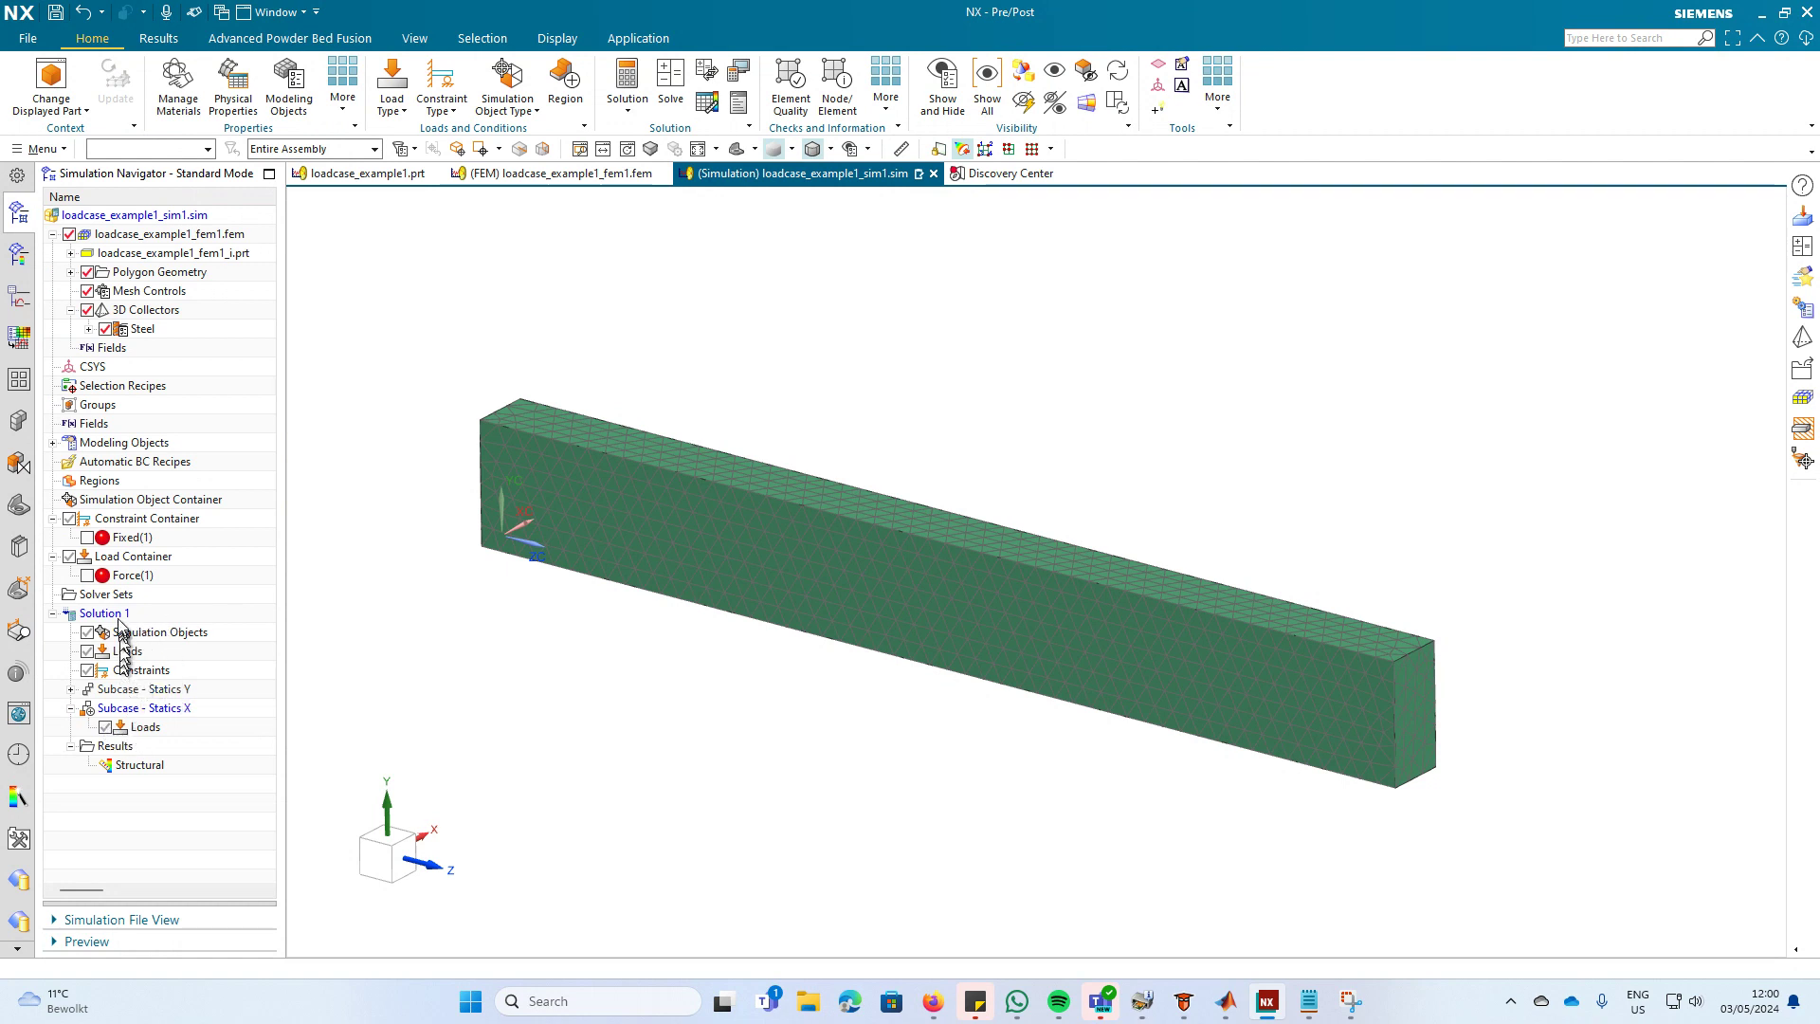
Try dragging the Fixed(1) constraint into Subcase - Statics X.
left_click_drag(131, 543, 148, 730)
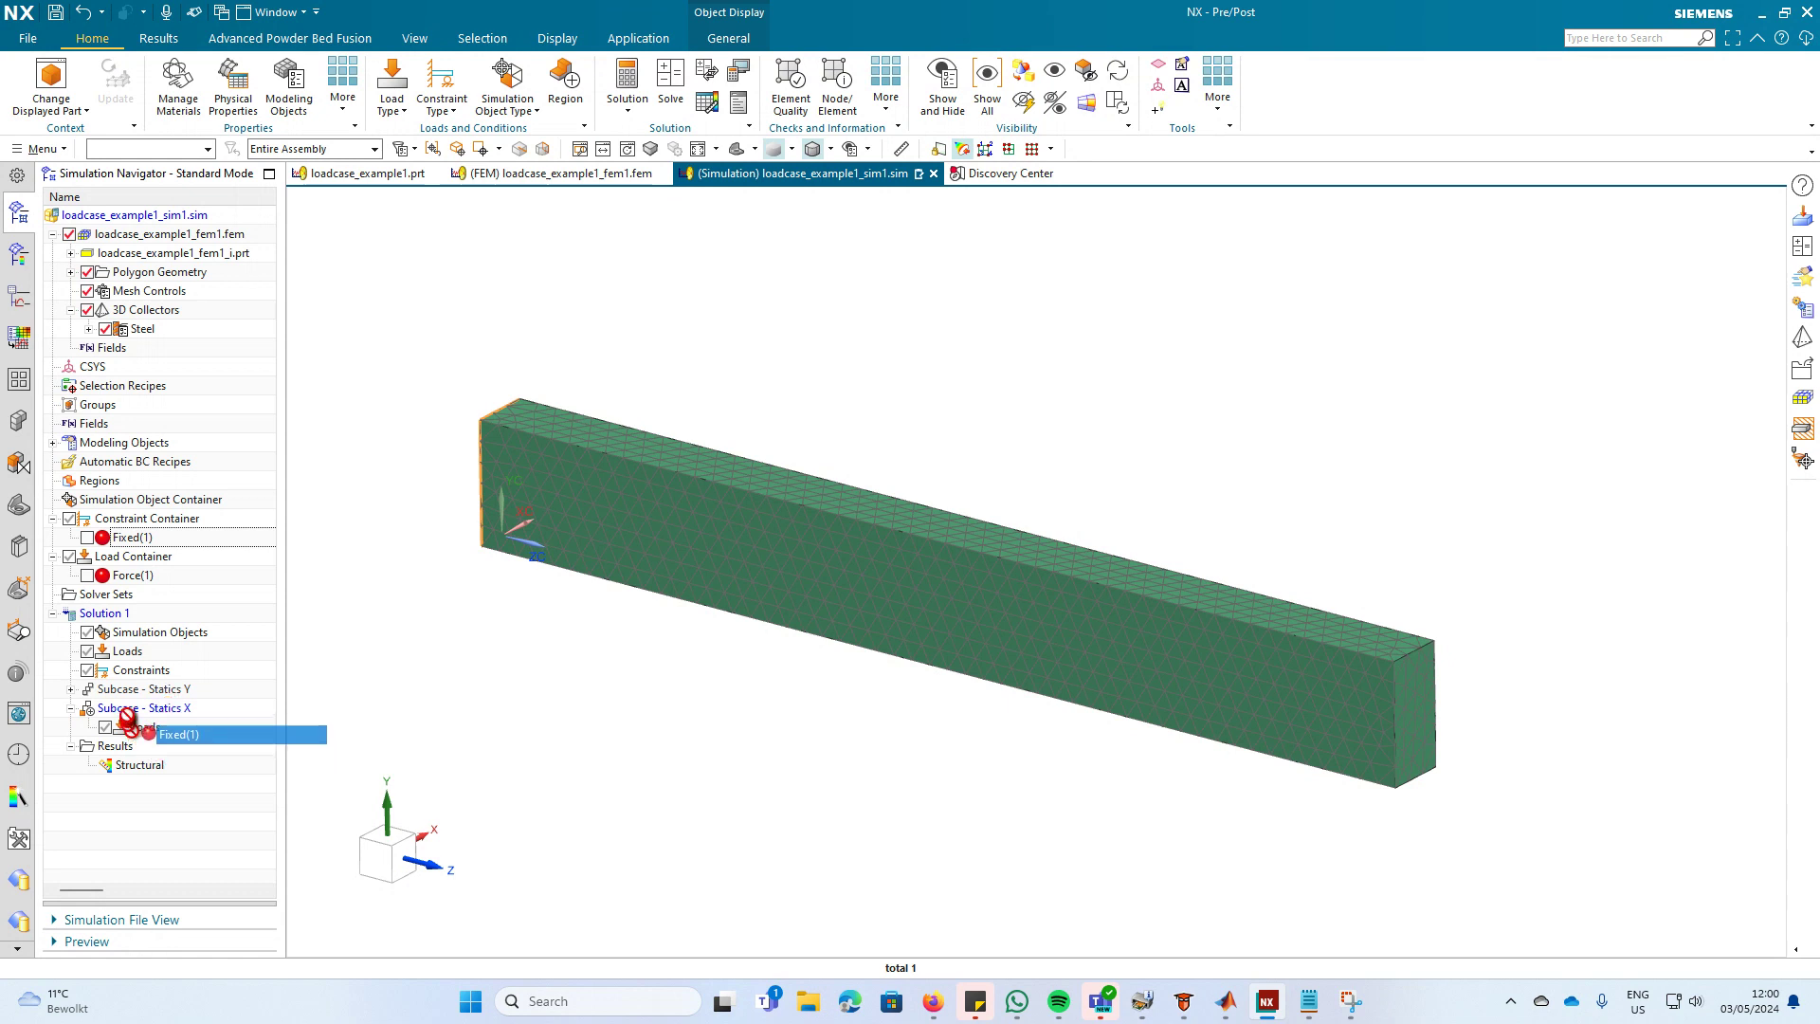
left_click_drag(148, 730, 133, 727)
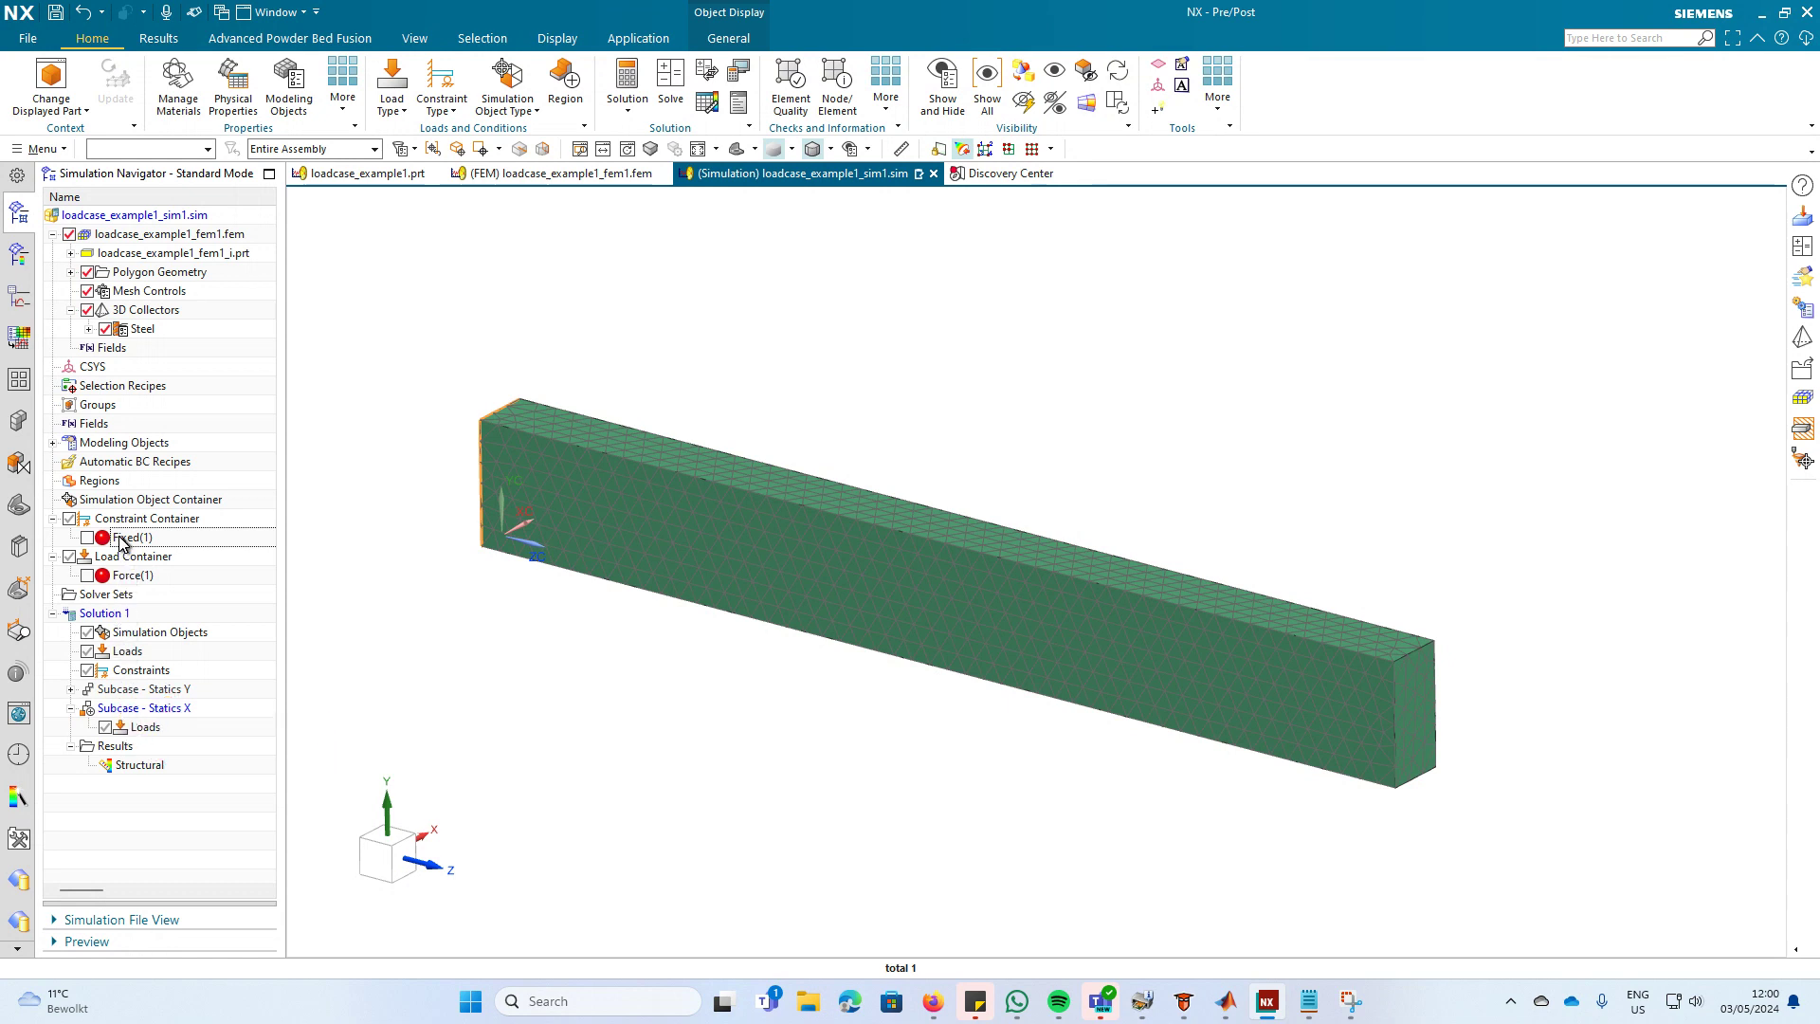
left_click_drag(103, 545, 139, 718)
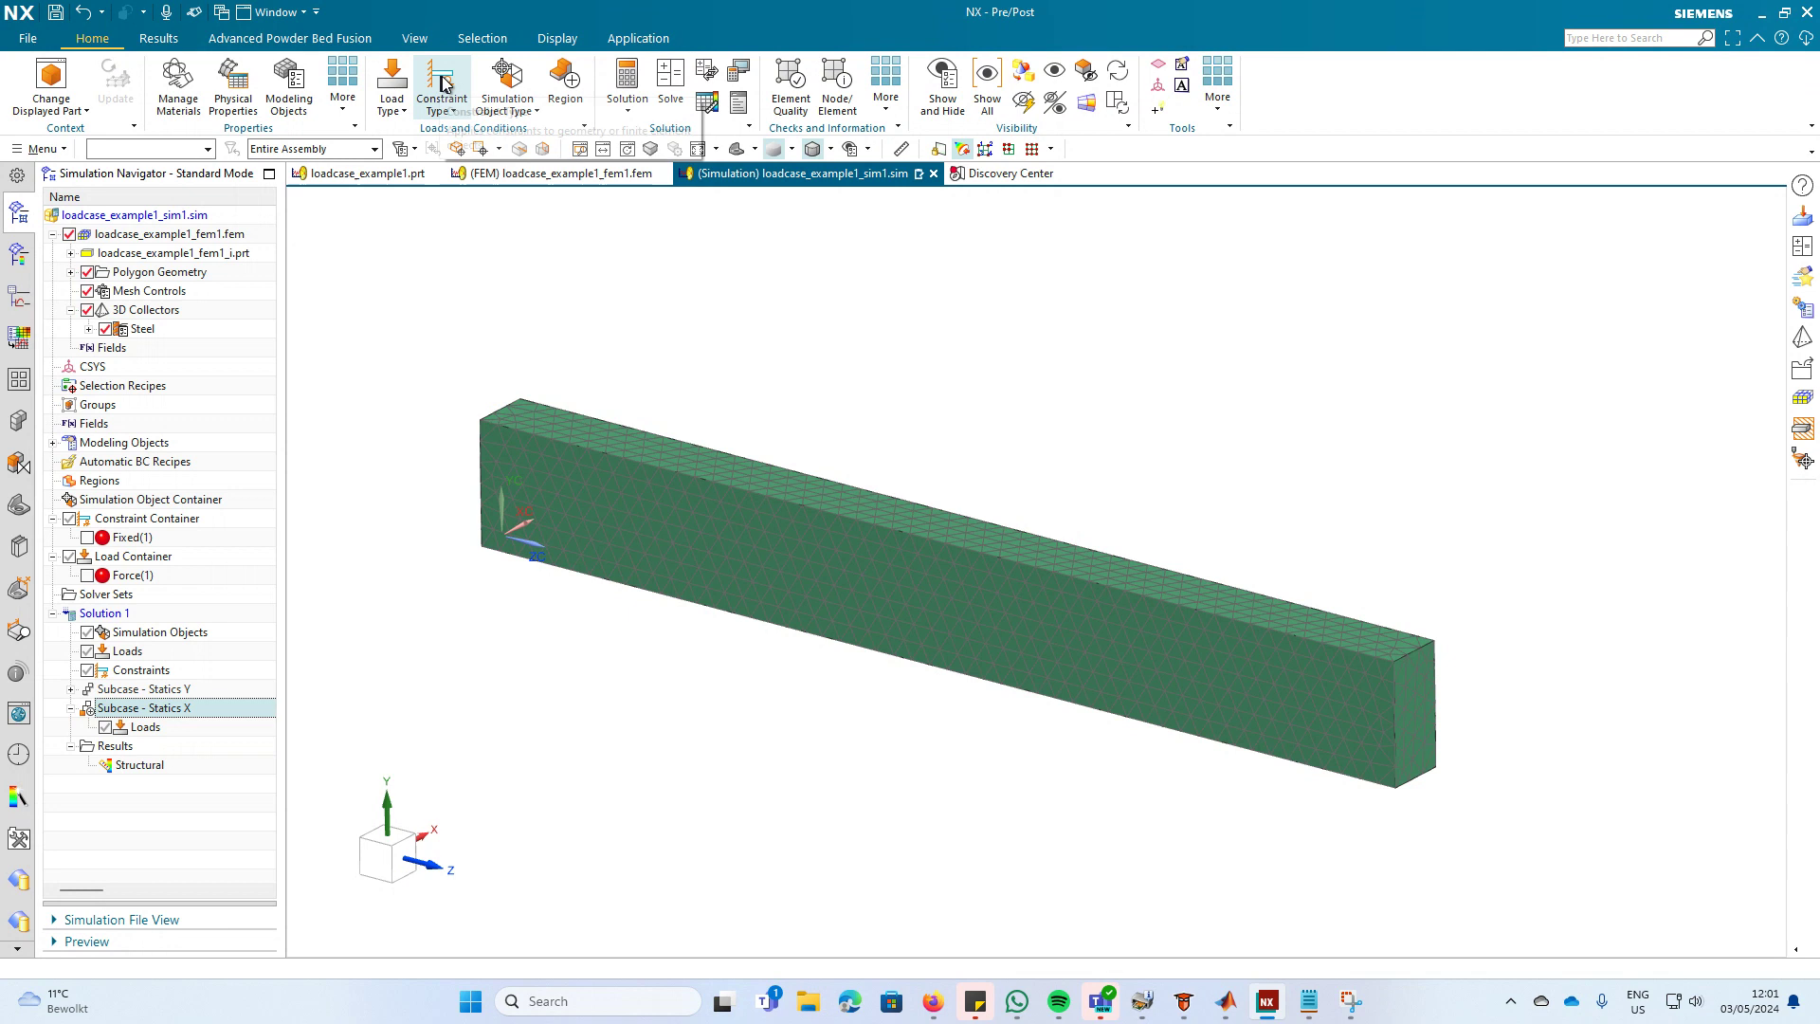
Apply a 100 N force along XC to the beam's free end face.
left_click(392, 88)
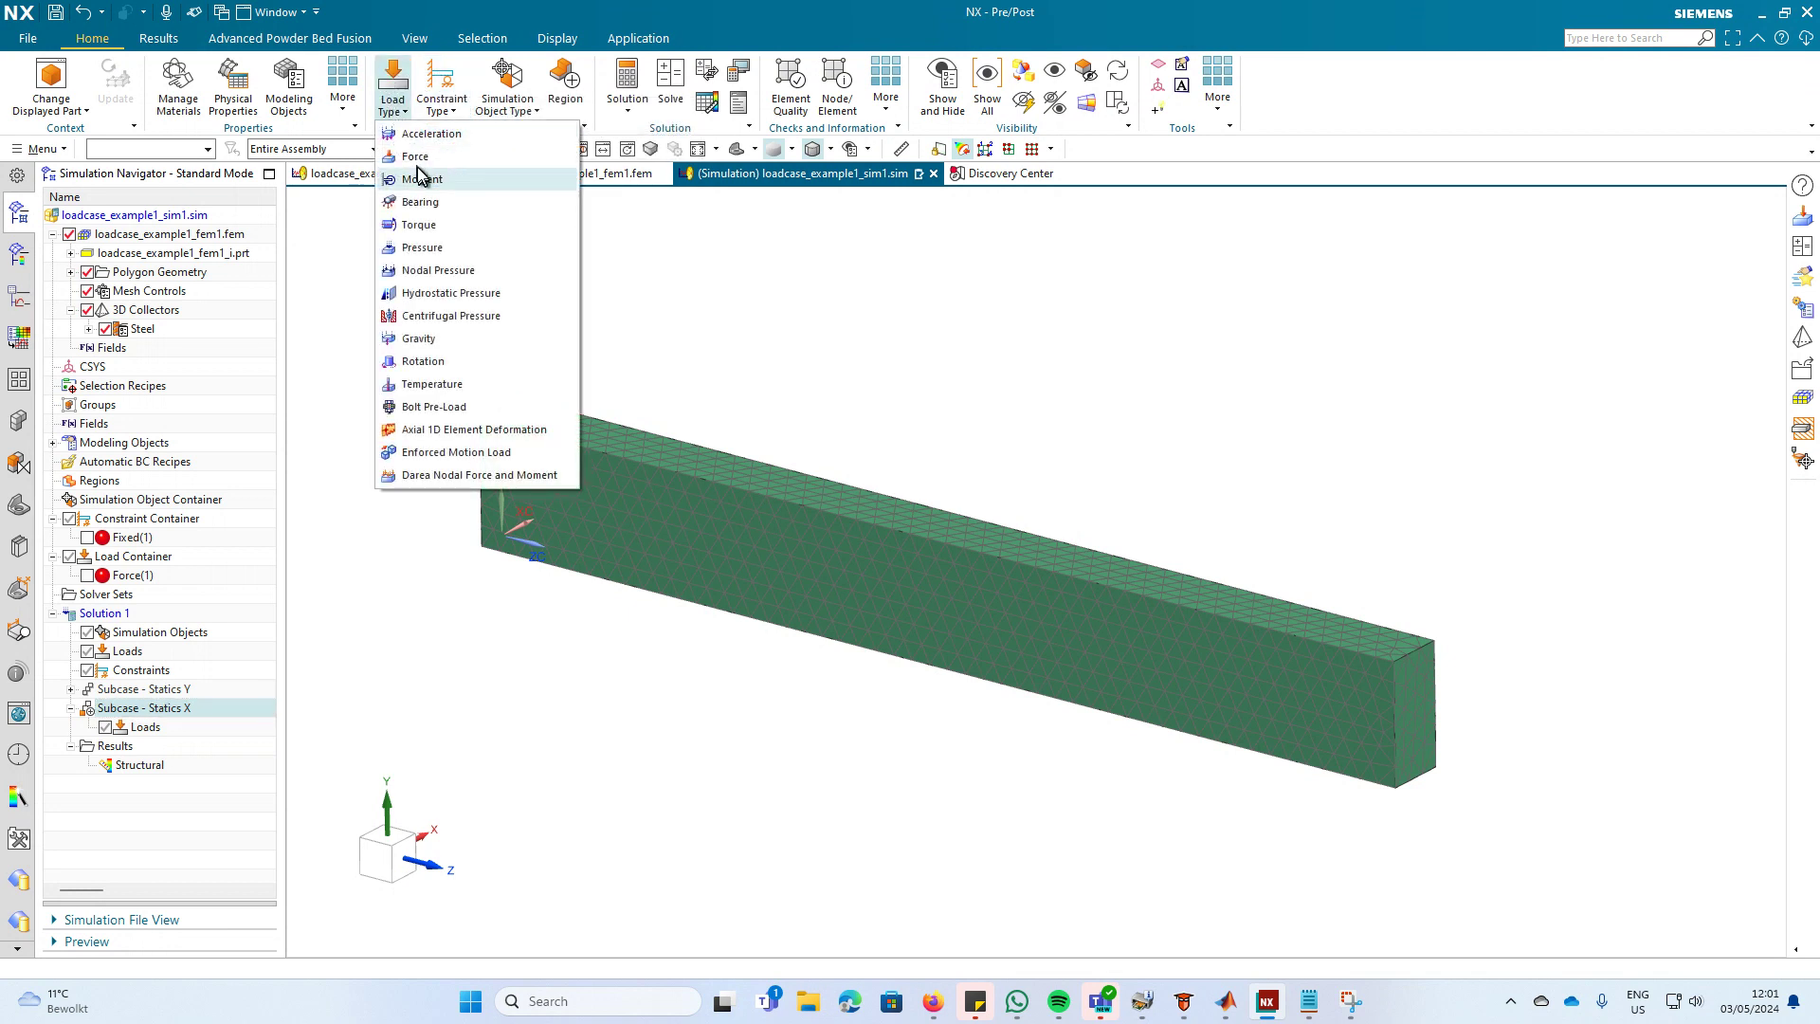
left_click(415, 158)
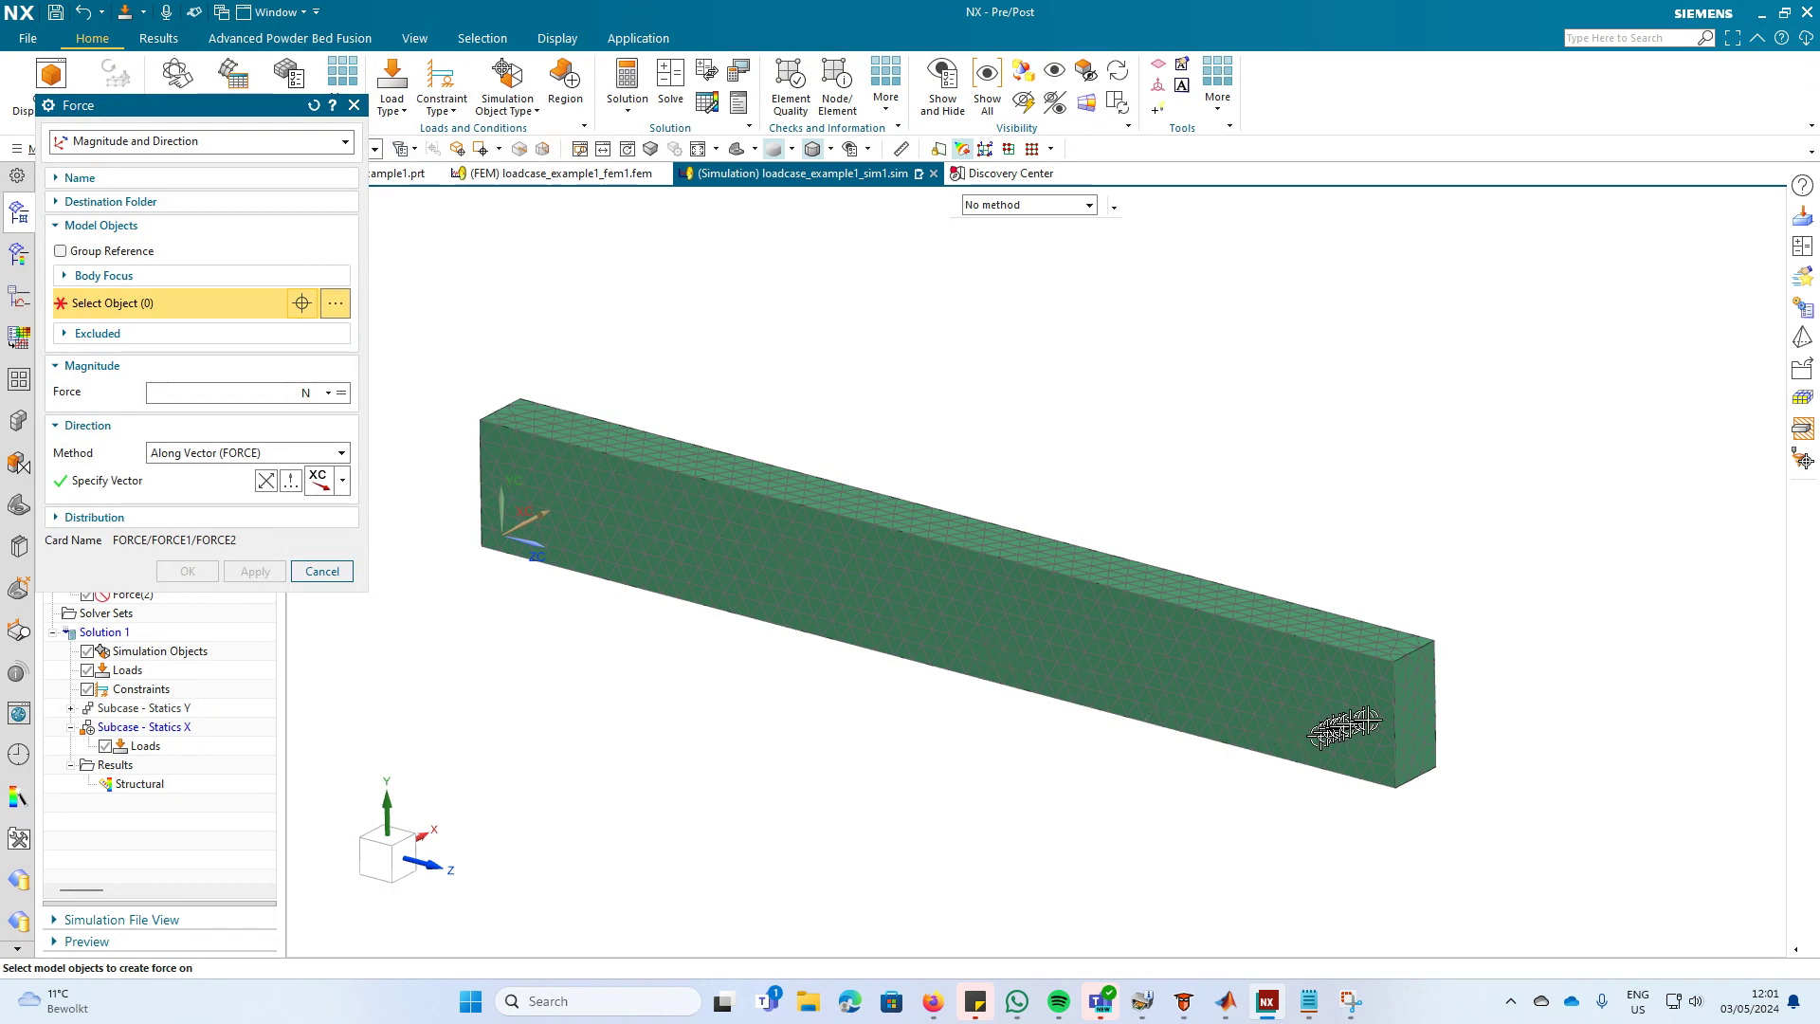
left_click(1401, 707)
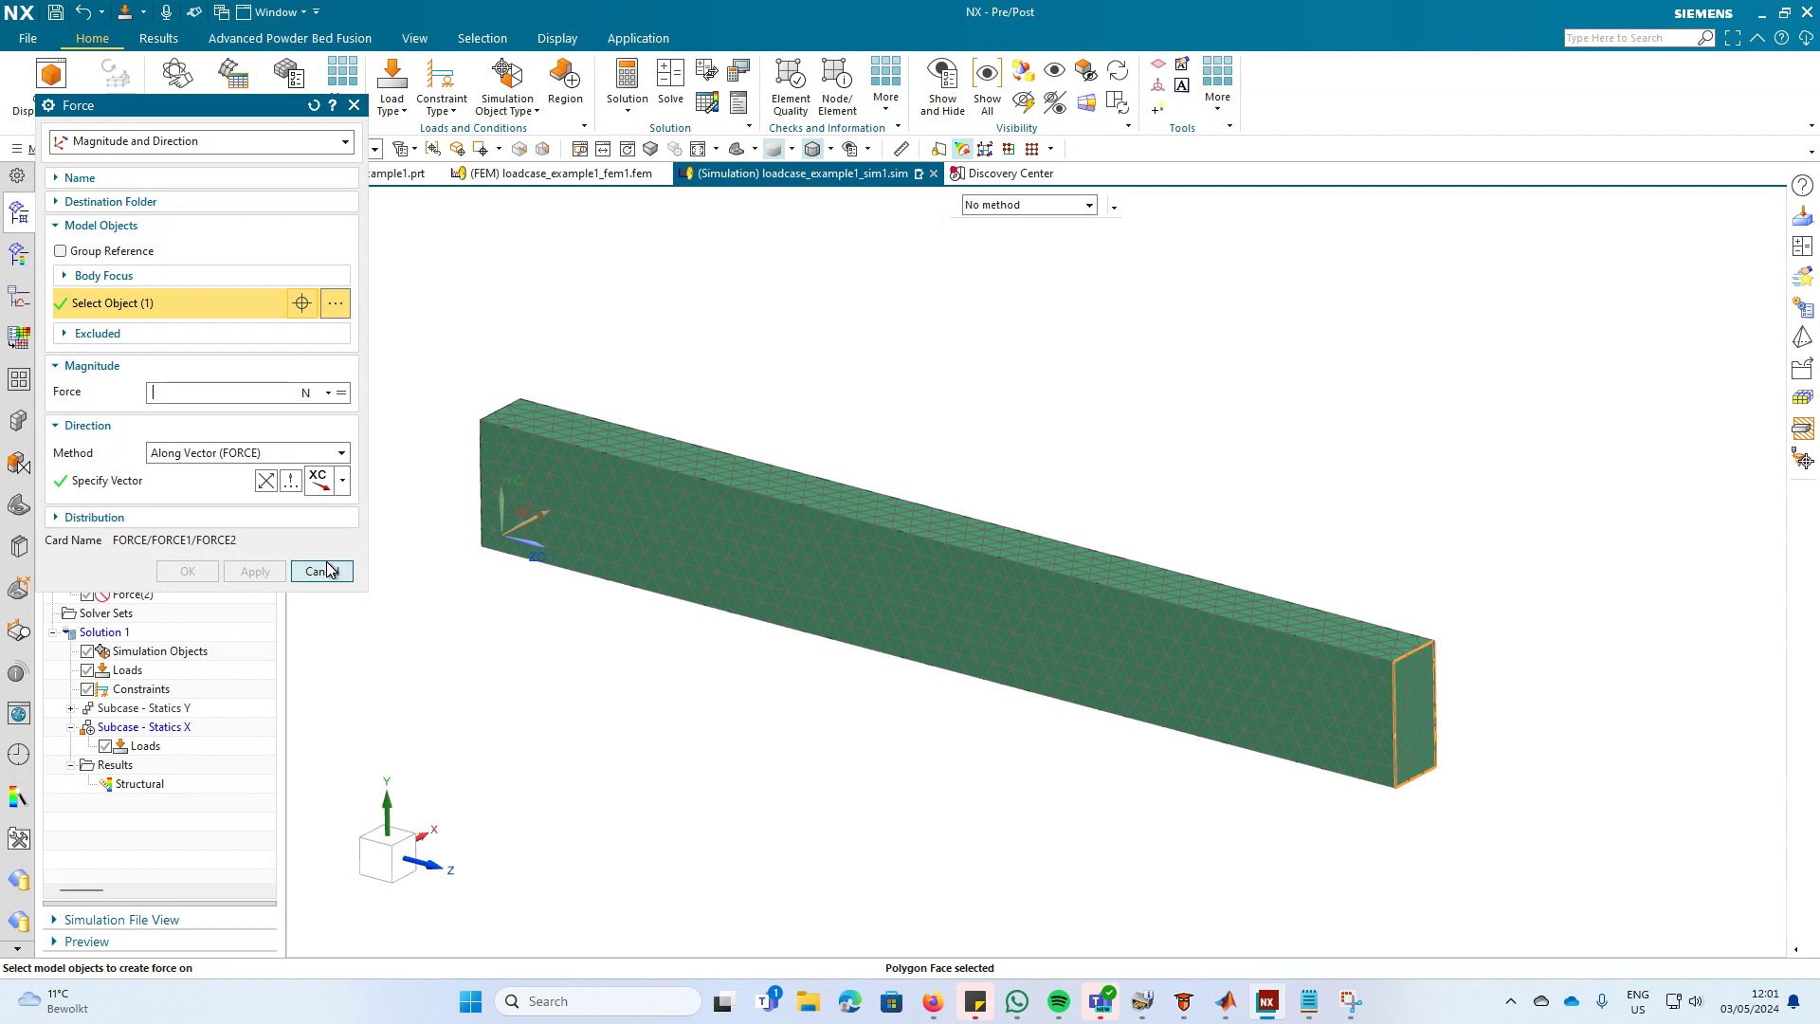
type("100")
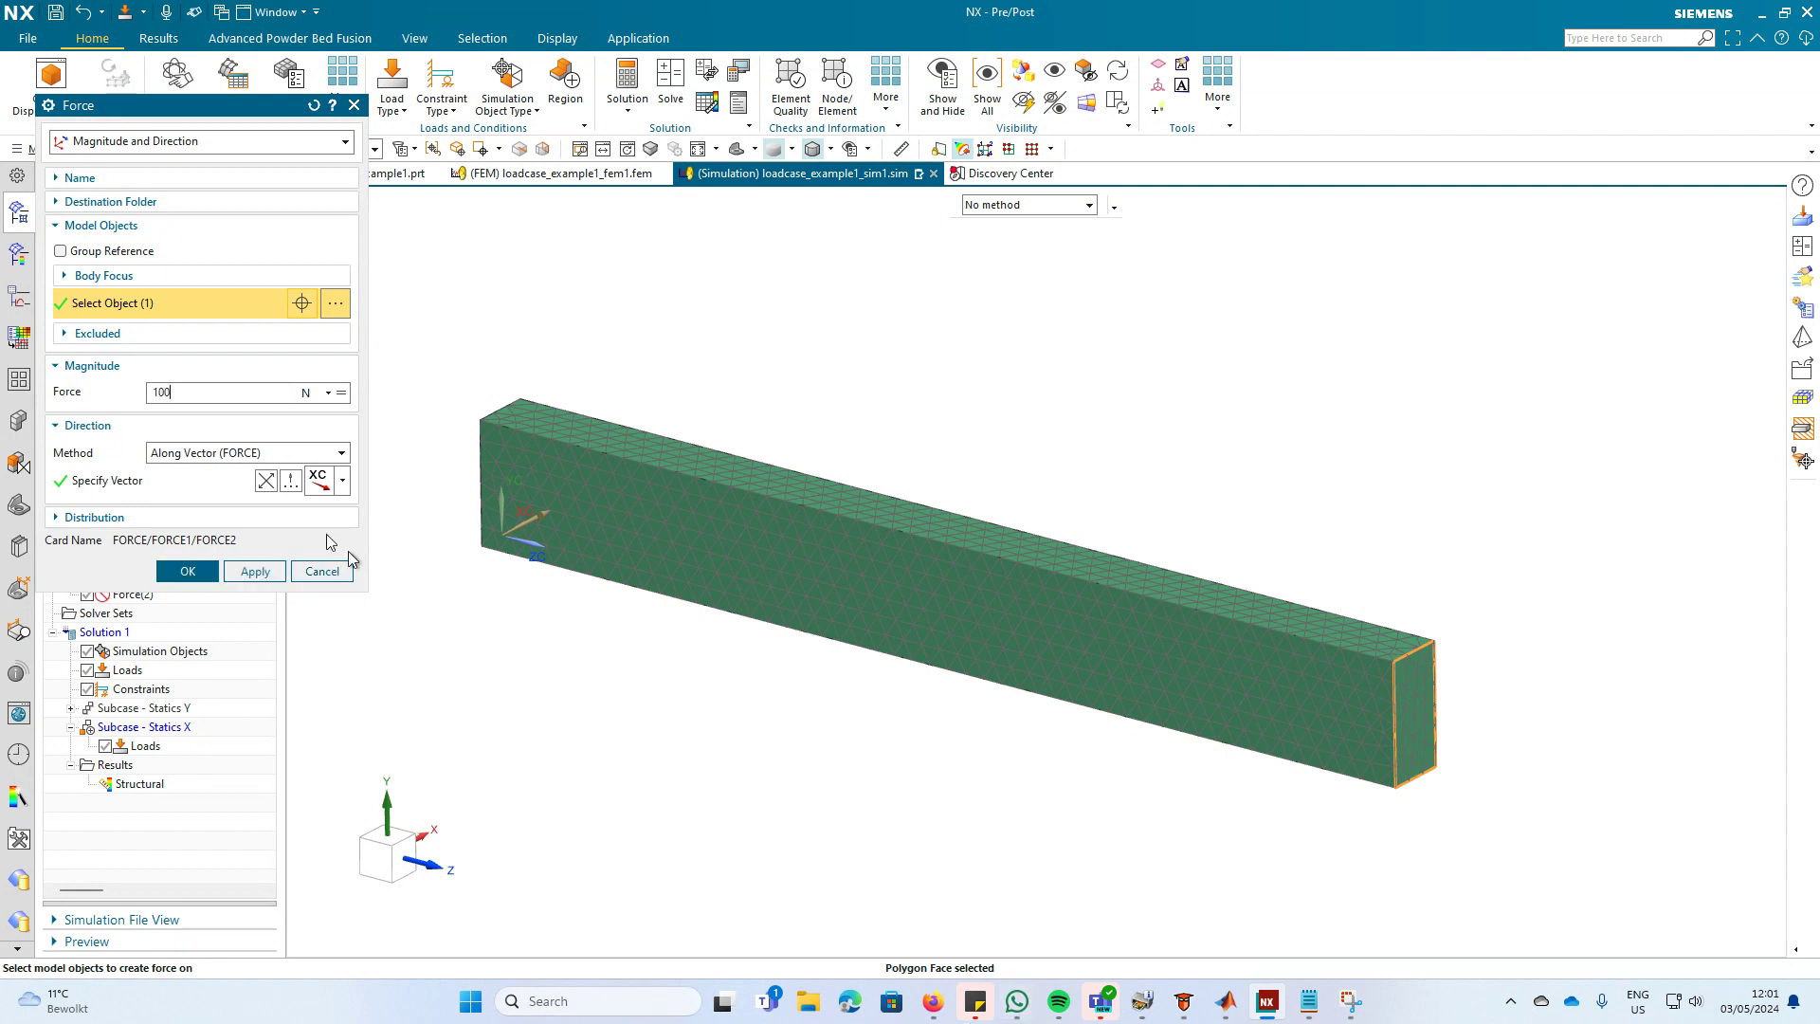
left_click(317, 483)
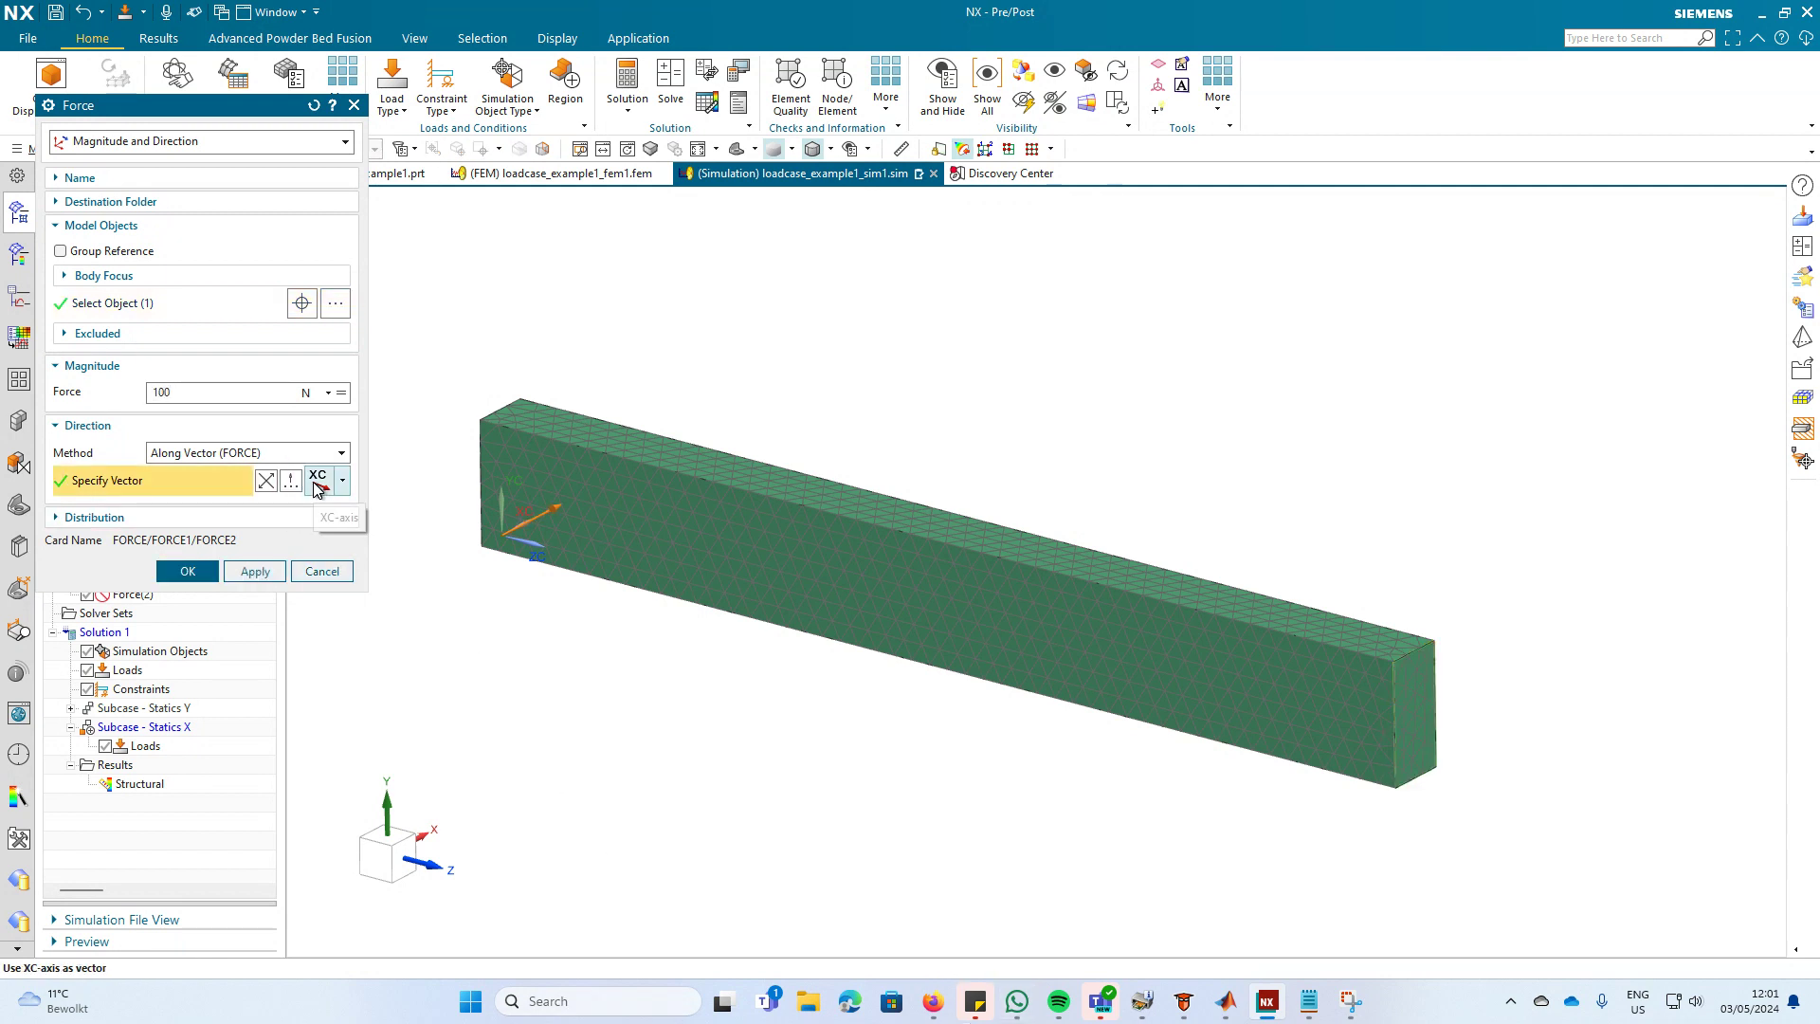
left_click(189, 572)
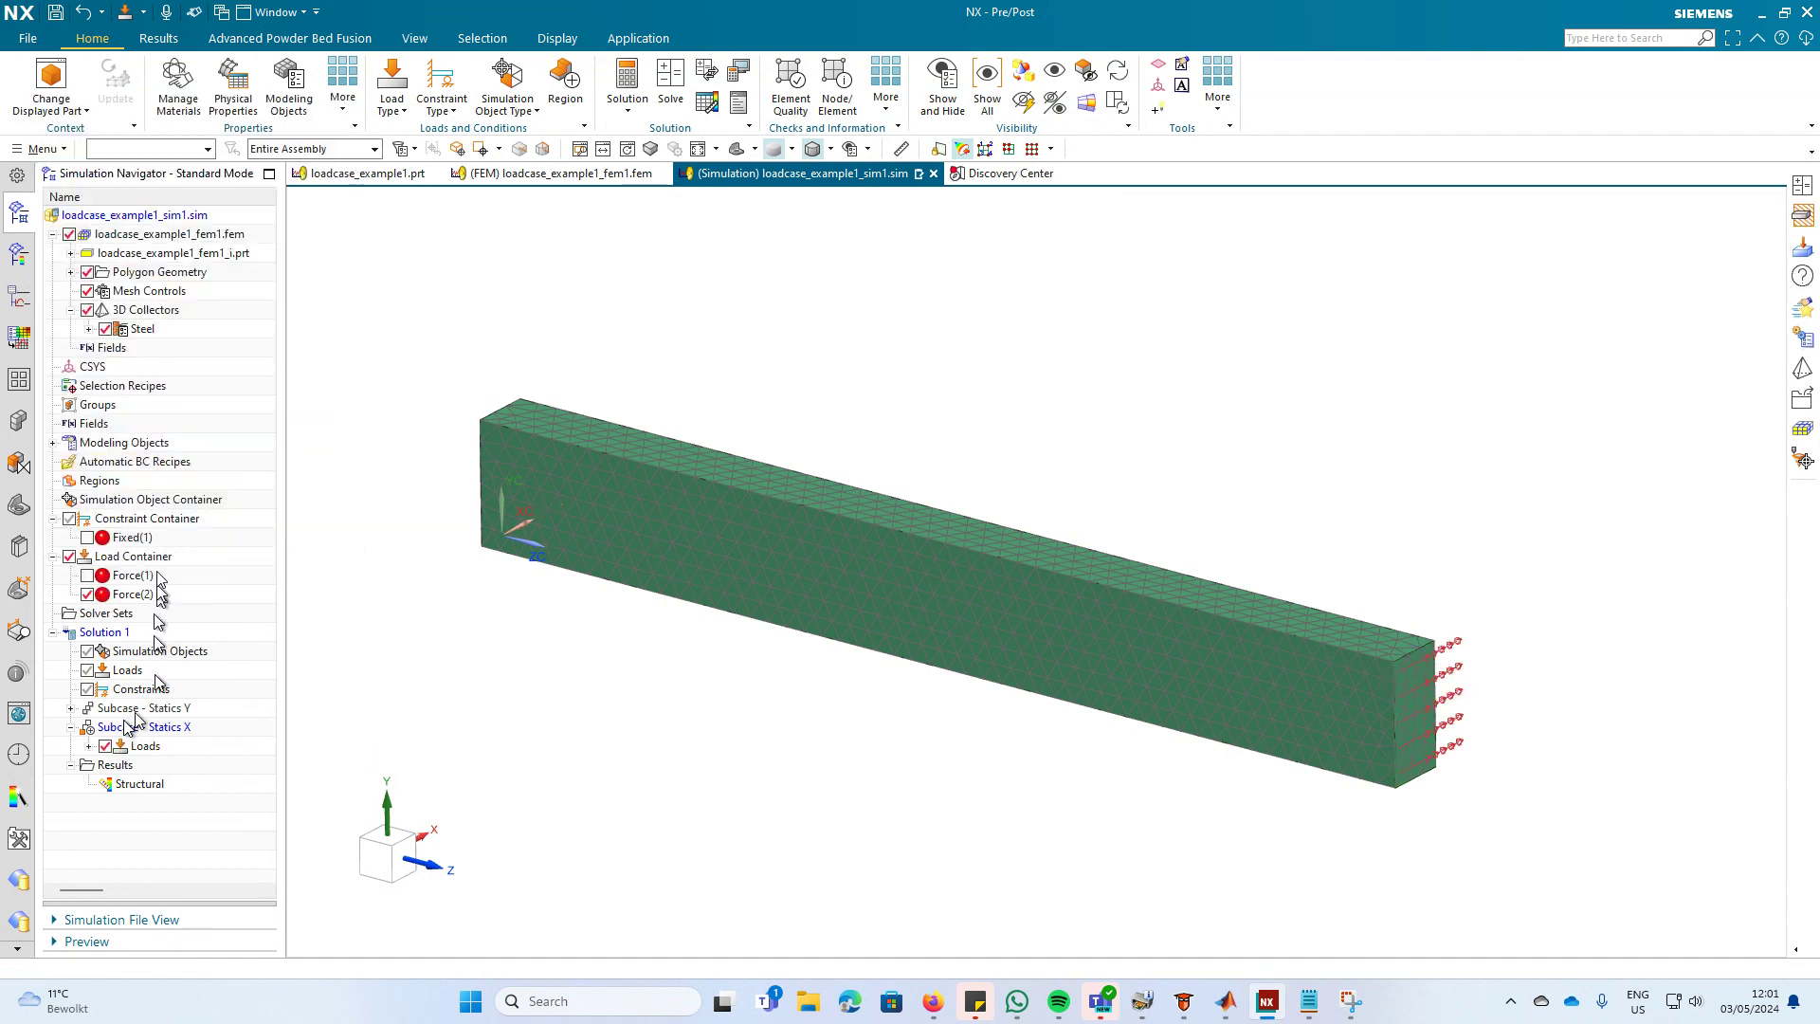
Add Fixed(1) to the active Subcase - Statics X and dismiss the group notice.
left_click(131, 540)
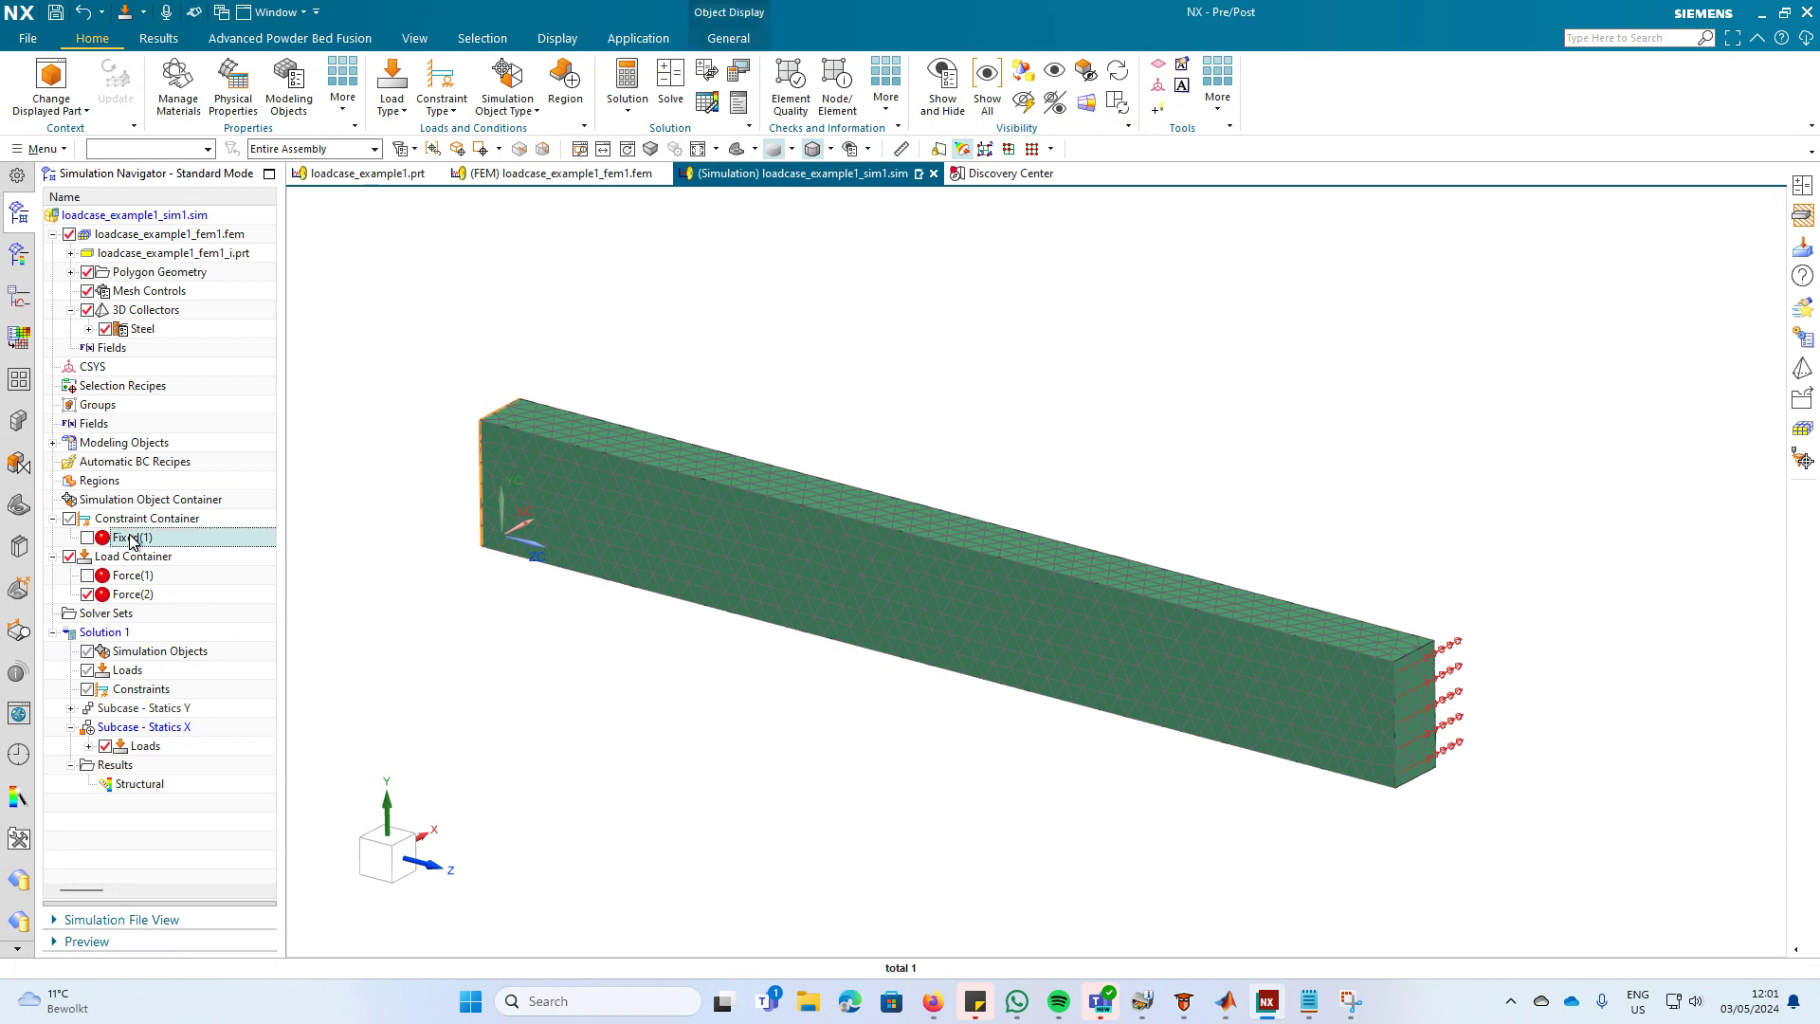
right_click(133, 541)
left_click(200, 683)
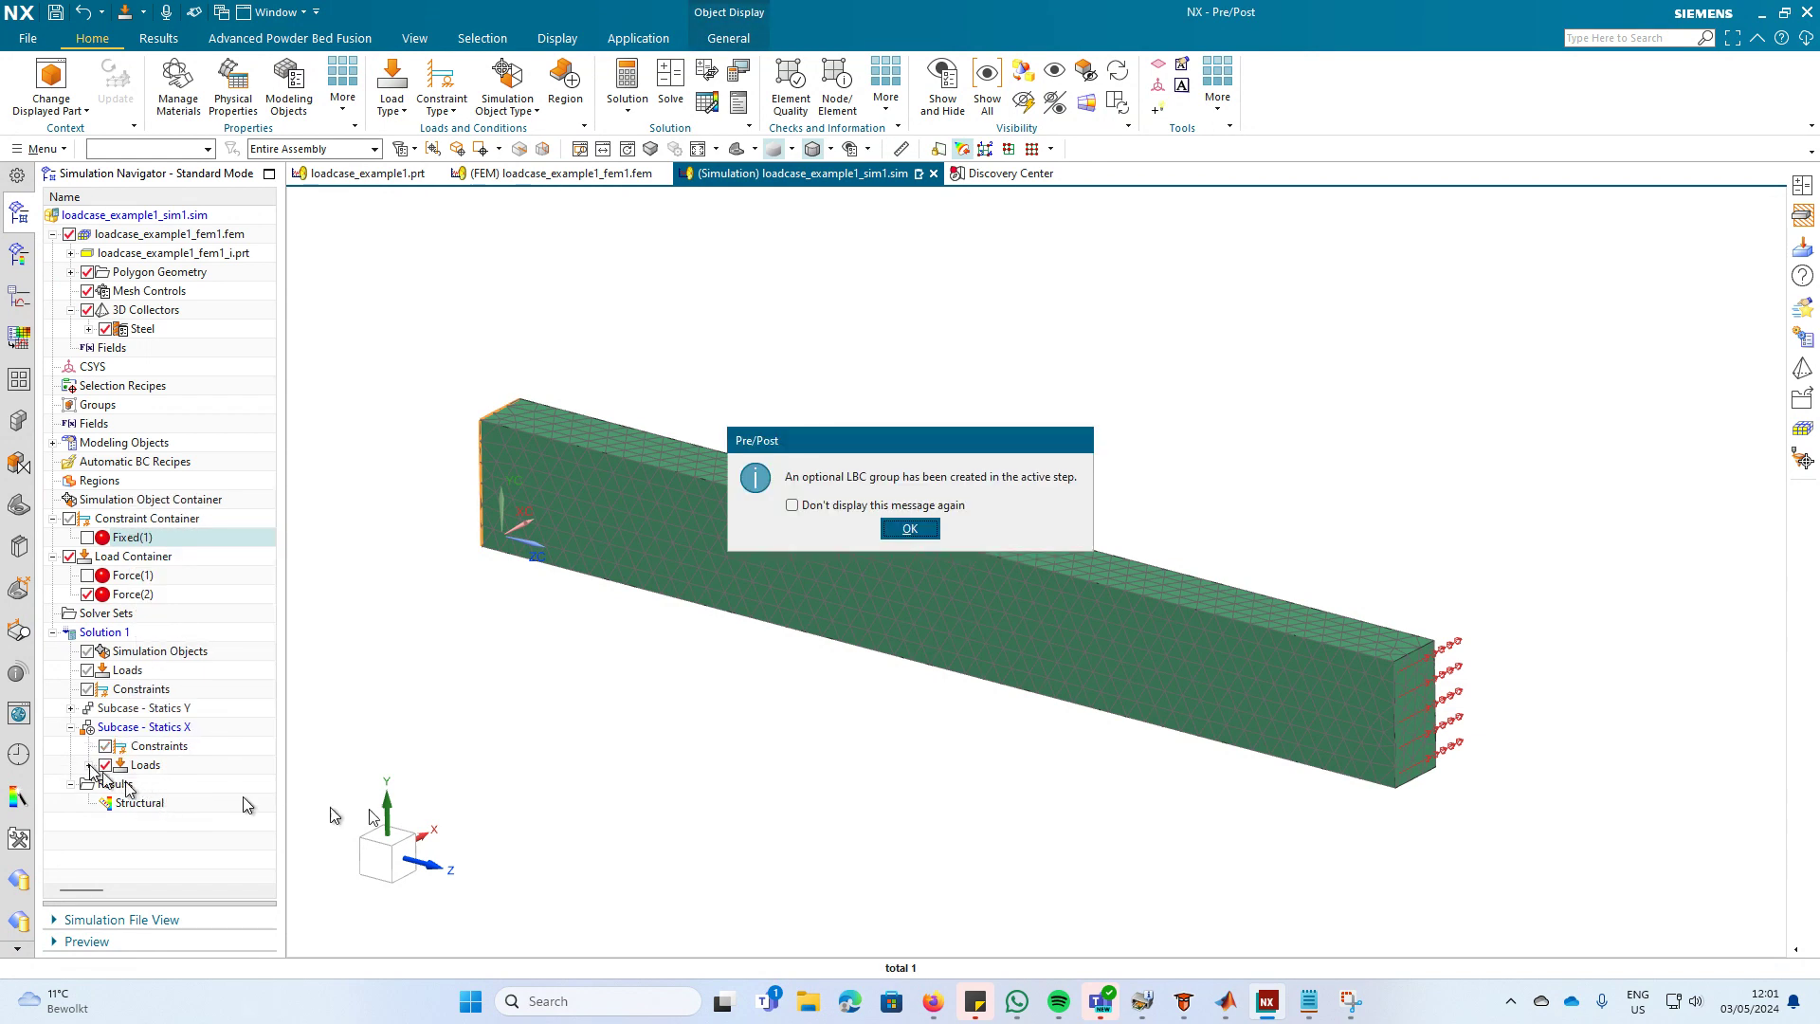
left_click(910, 529)
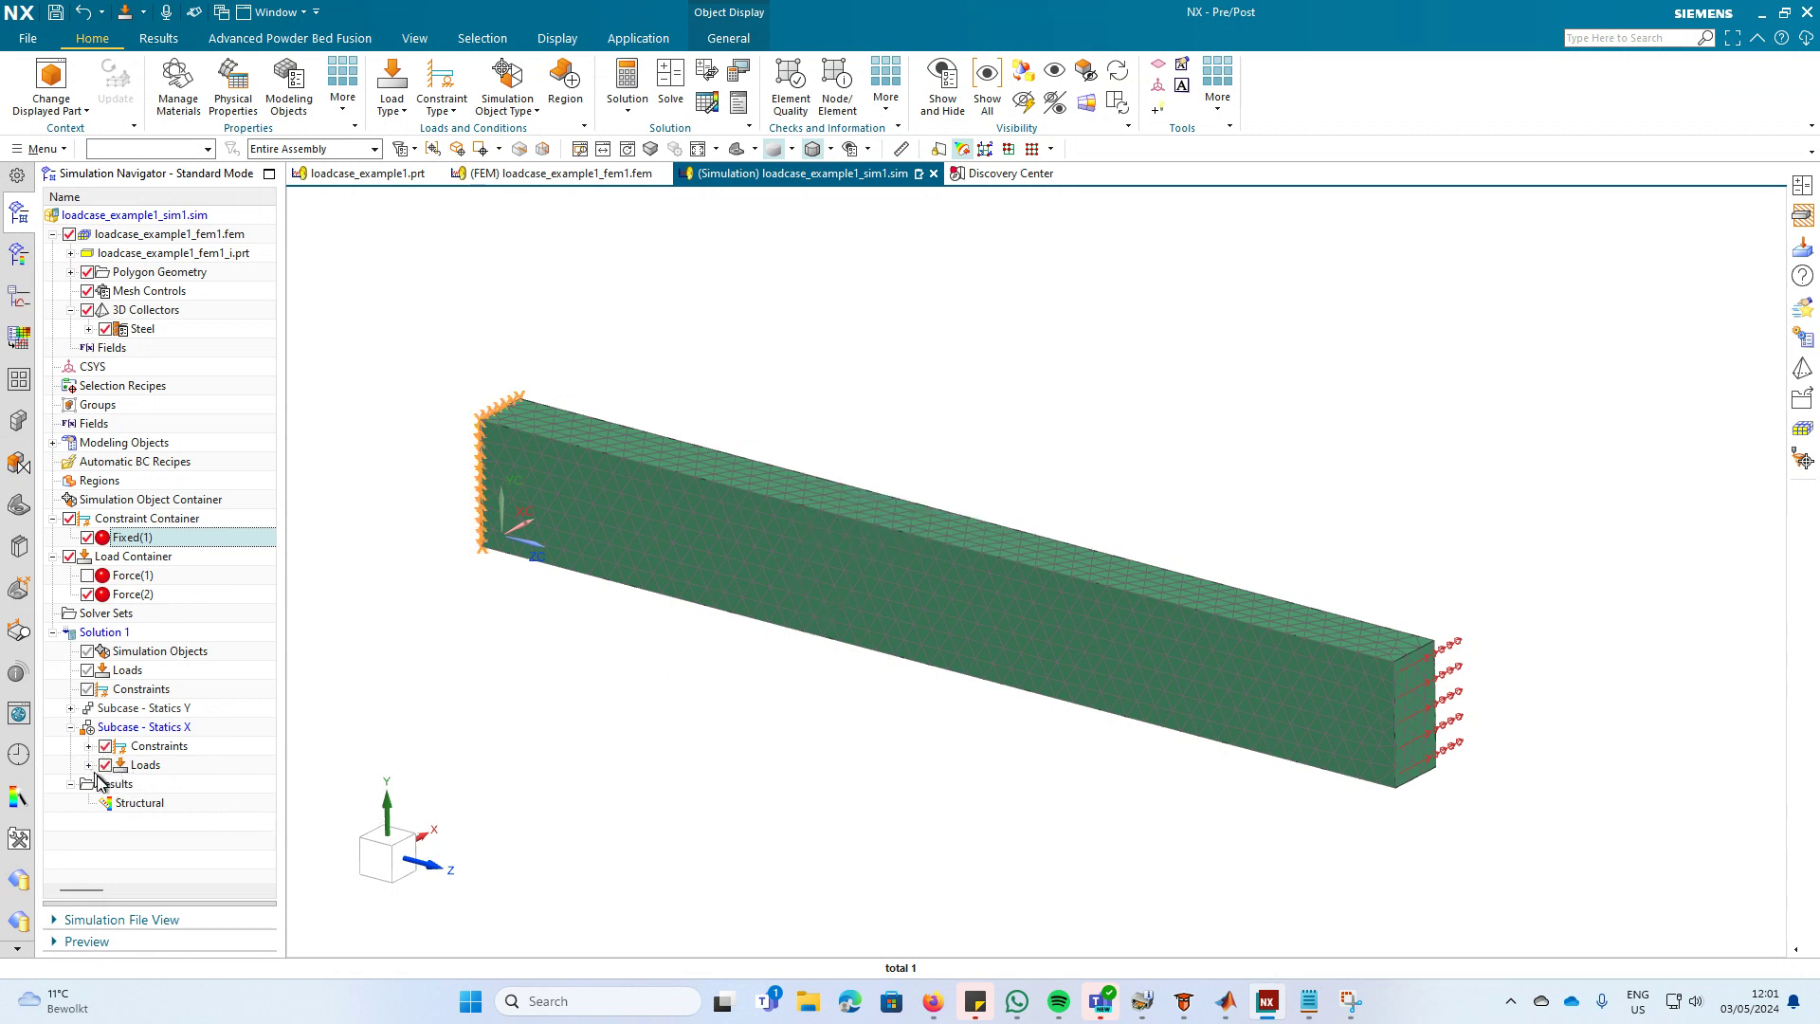
Solve Solution 1, skipping solver messages and closing the report and job monitor.
left_click(672, 83)
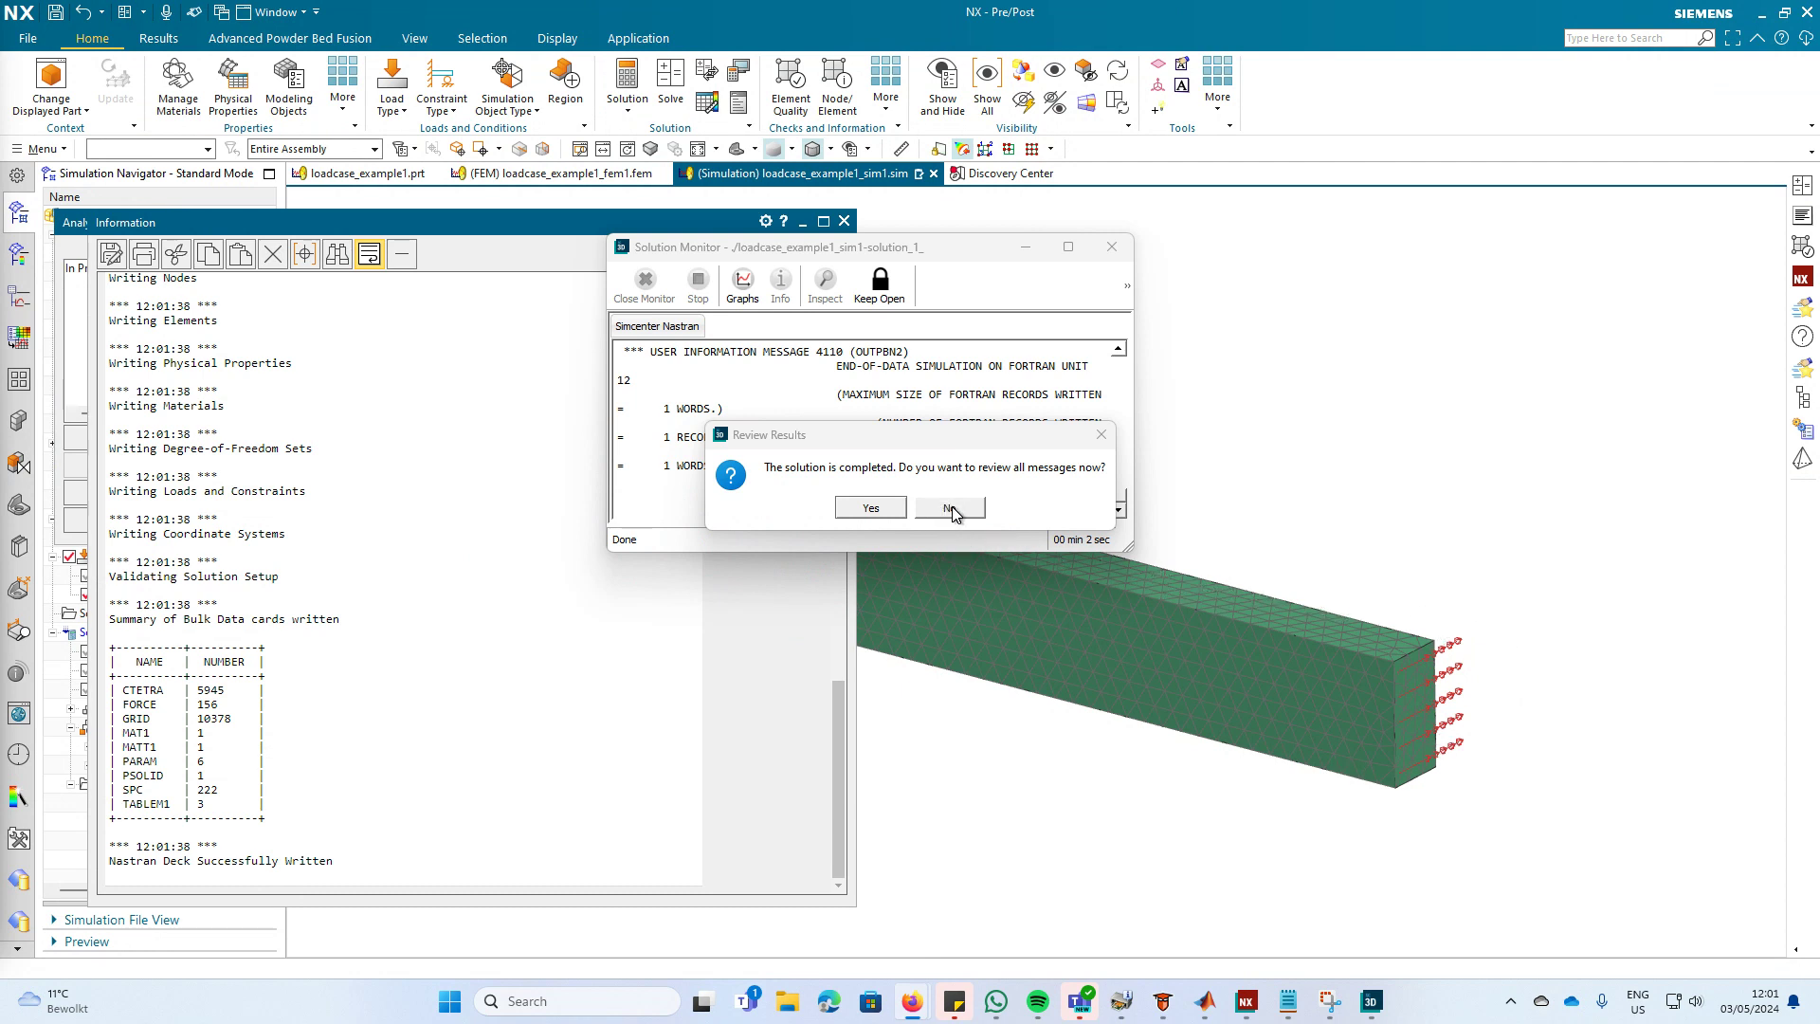
left_click(951, 508)
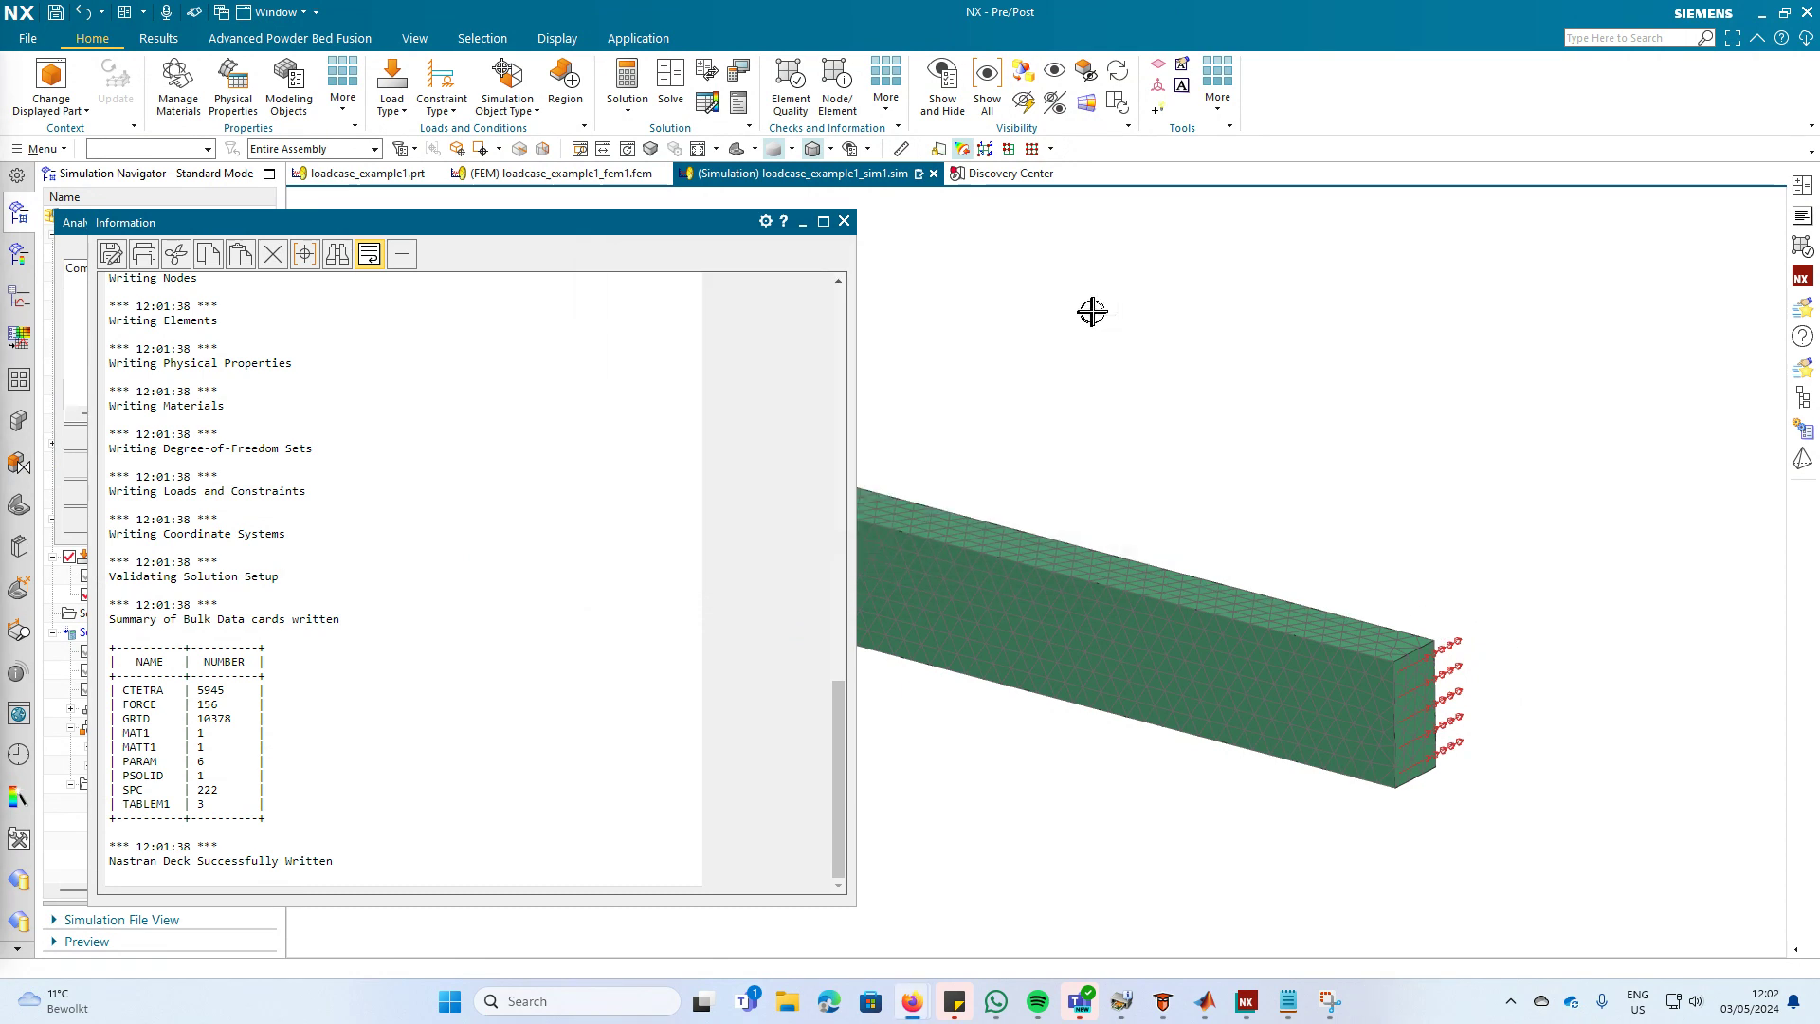
left_click(842, 223)
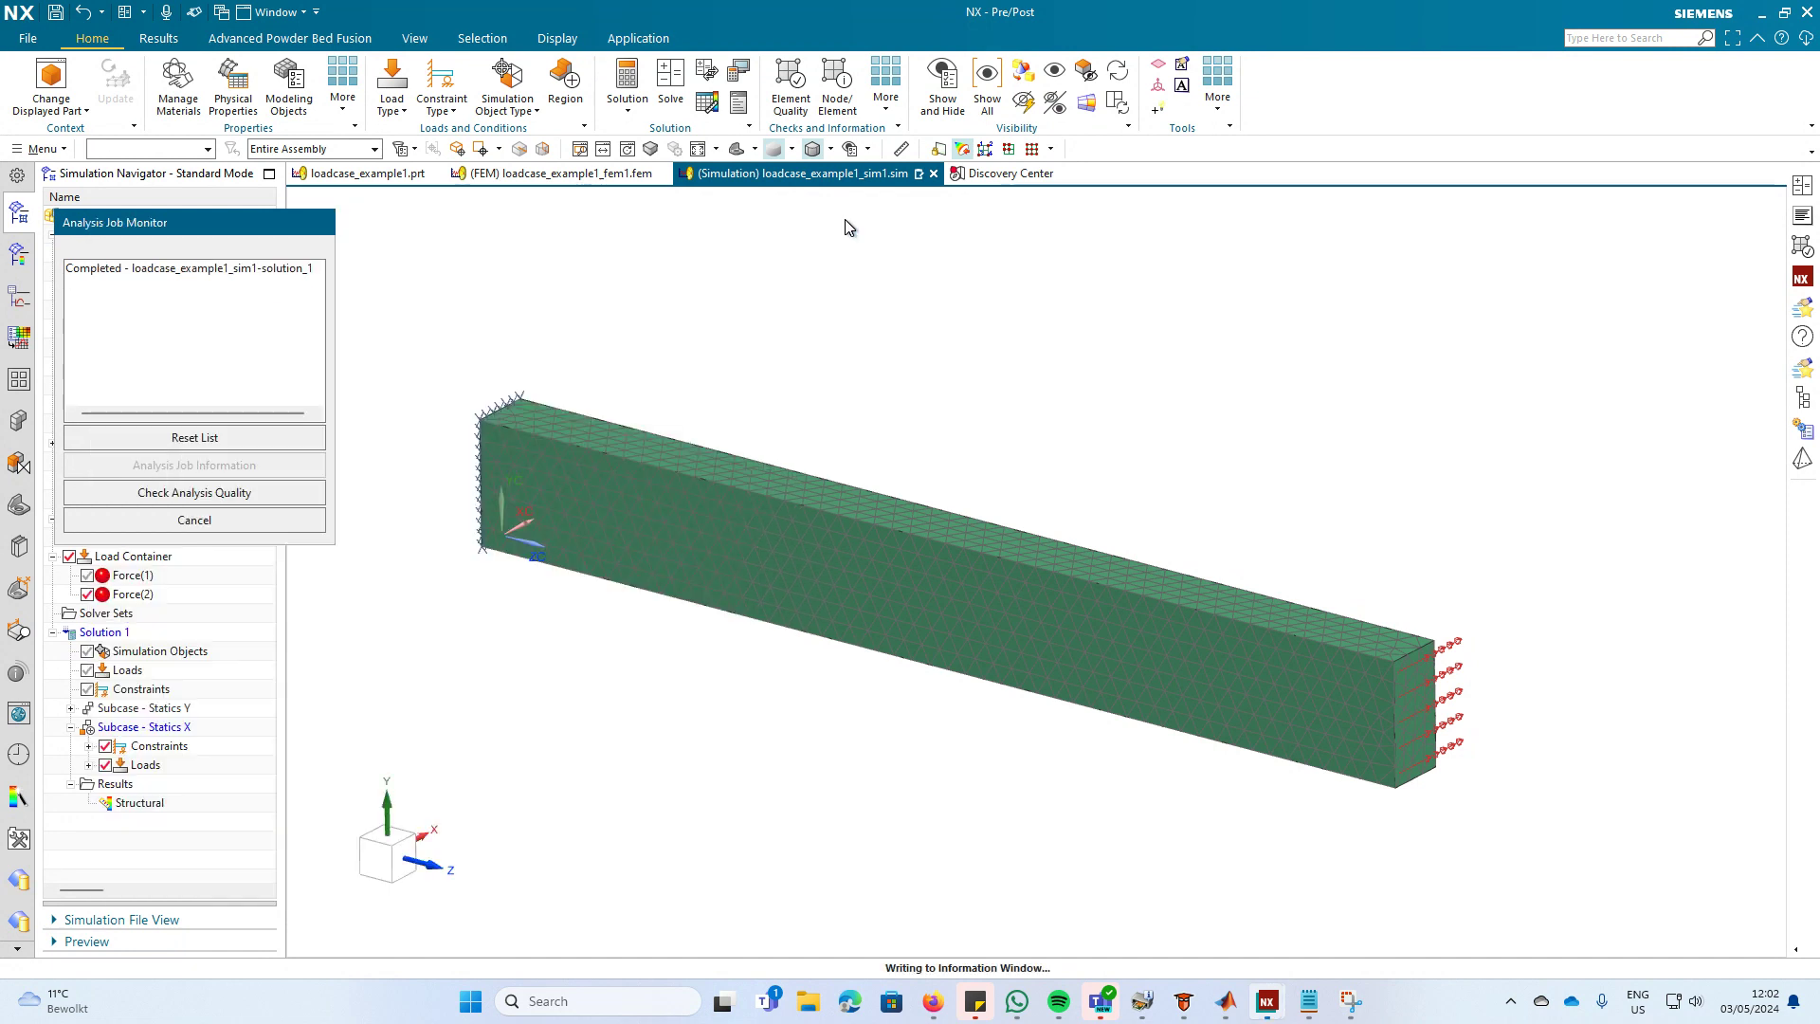
left_click(255, 522)
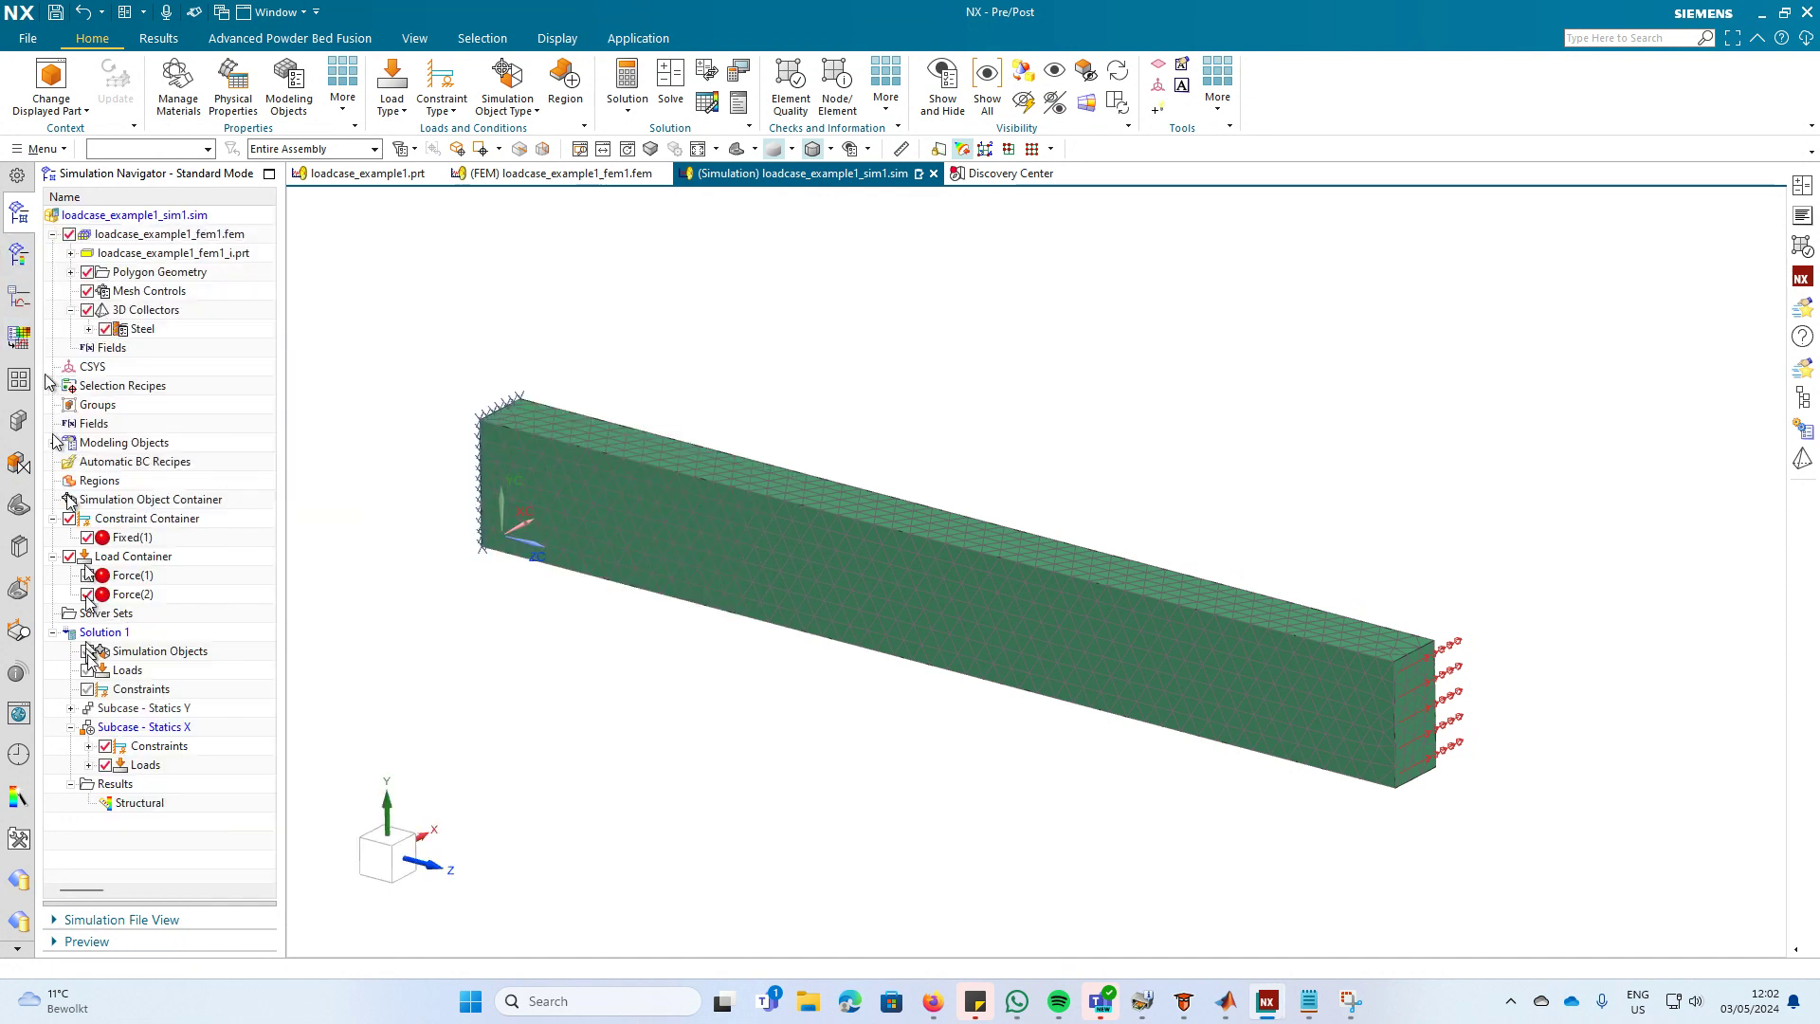
Plot Subcase - Statics X nodal displacement (0.743 mm max) and review the hand-calculated deflection.
left_click(19, 257)
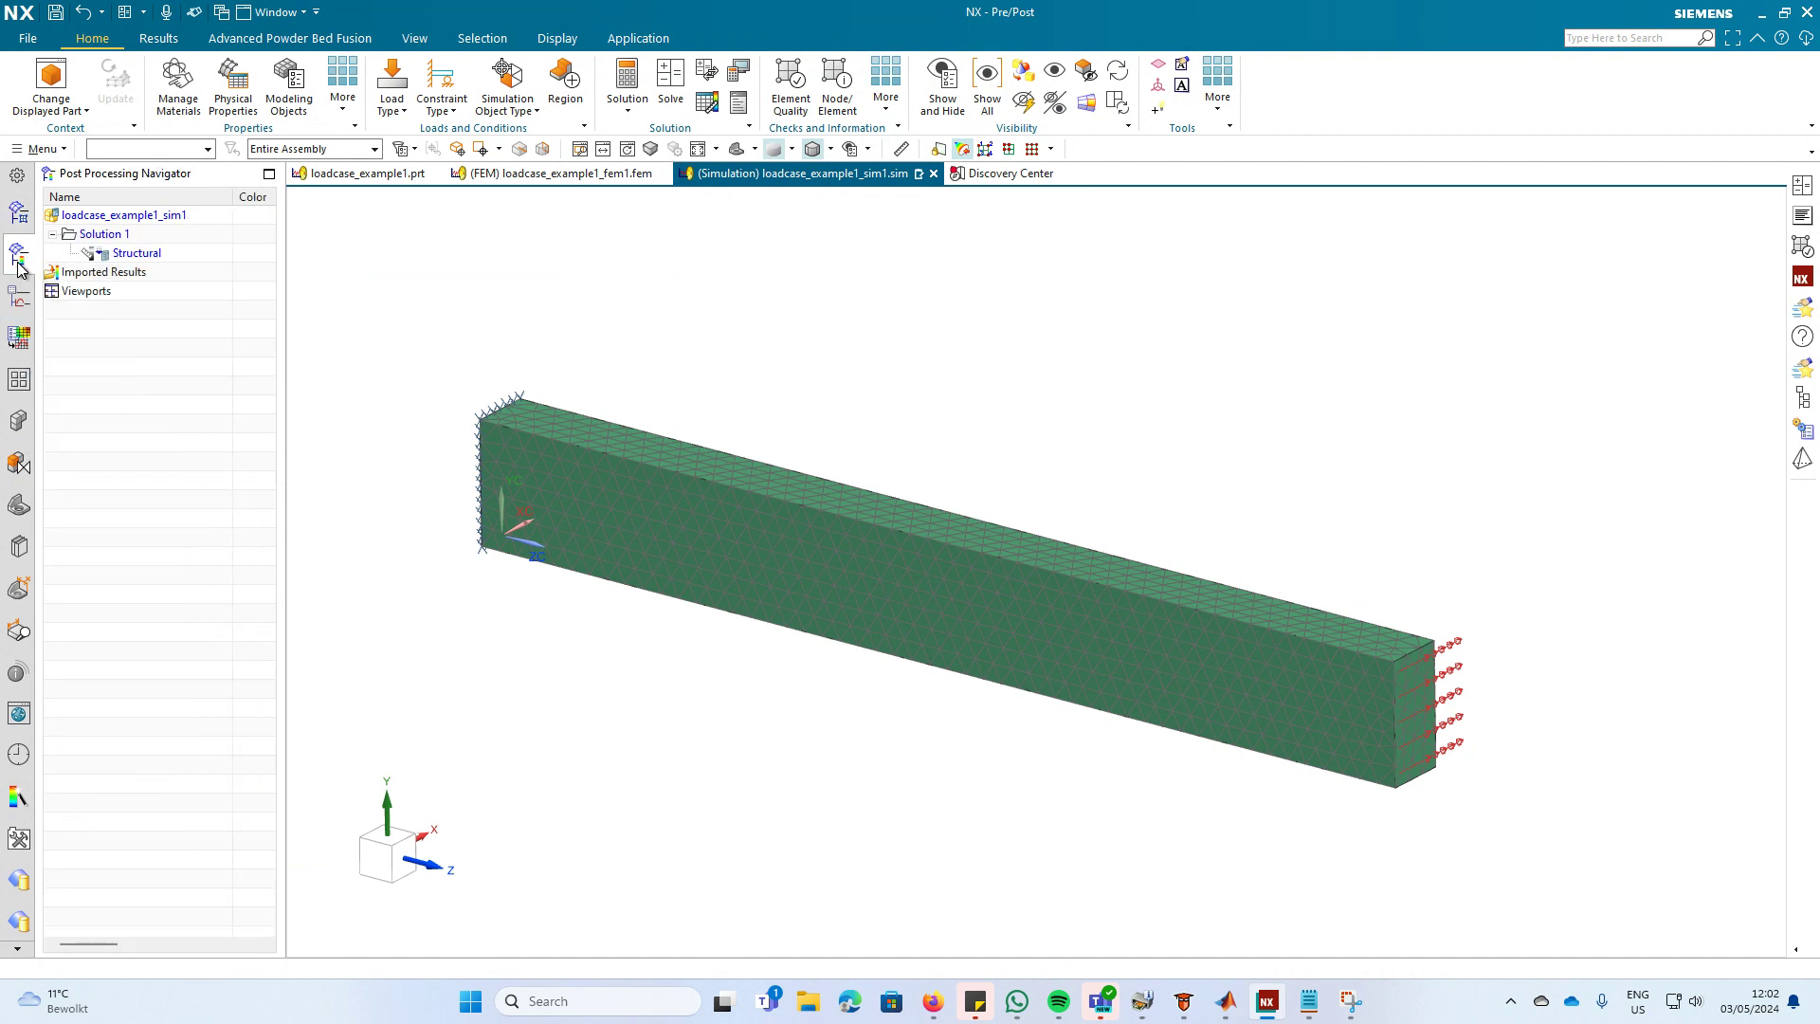
left_click(88, 253)
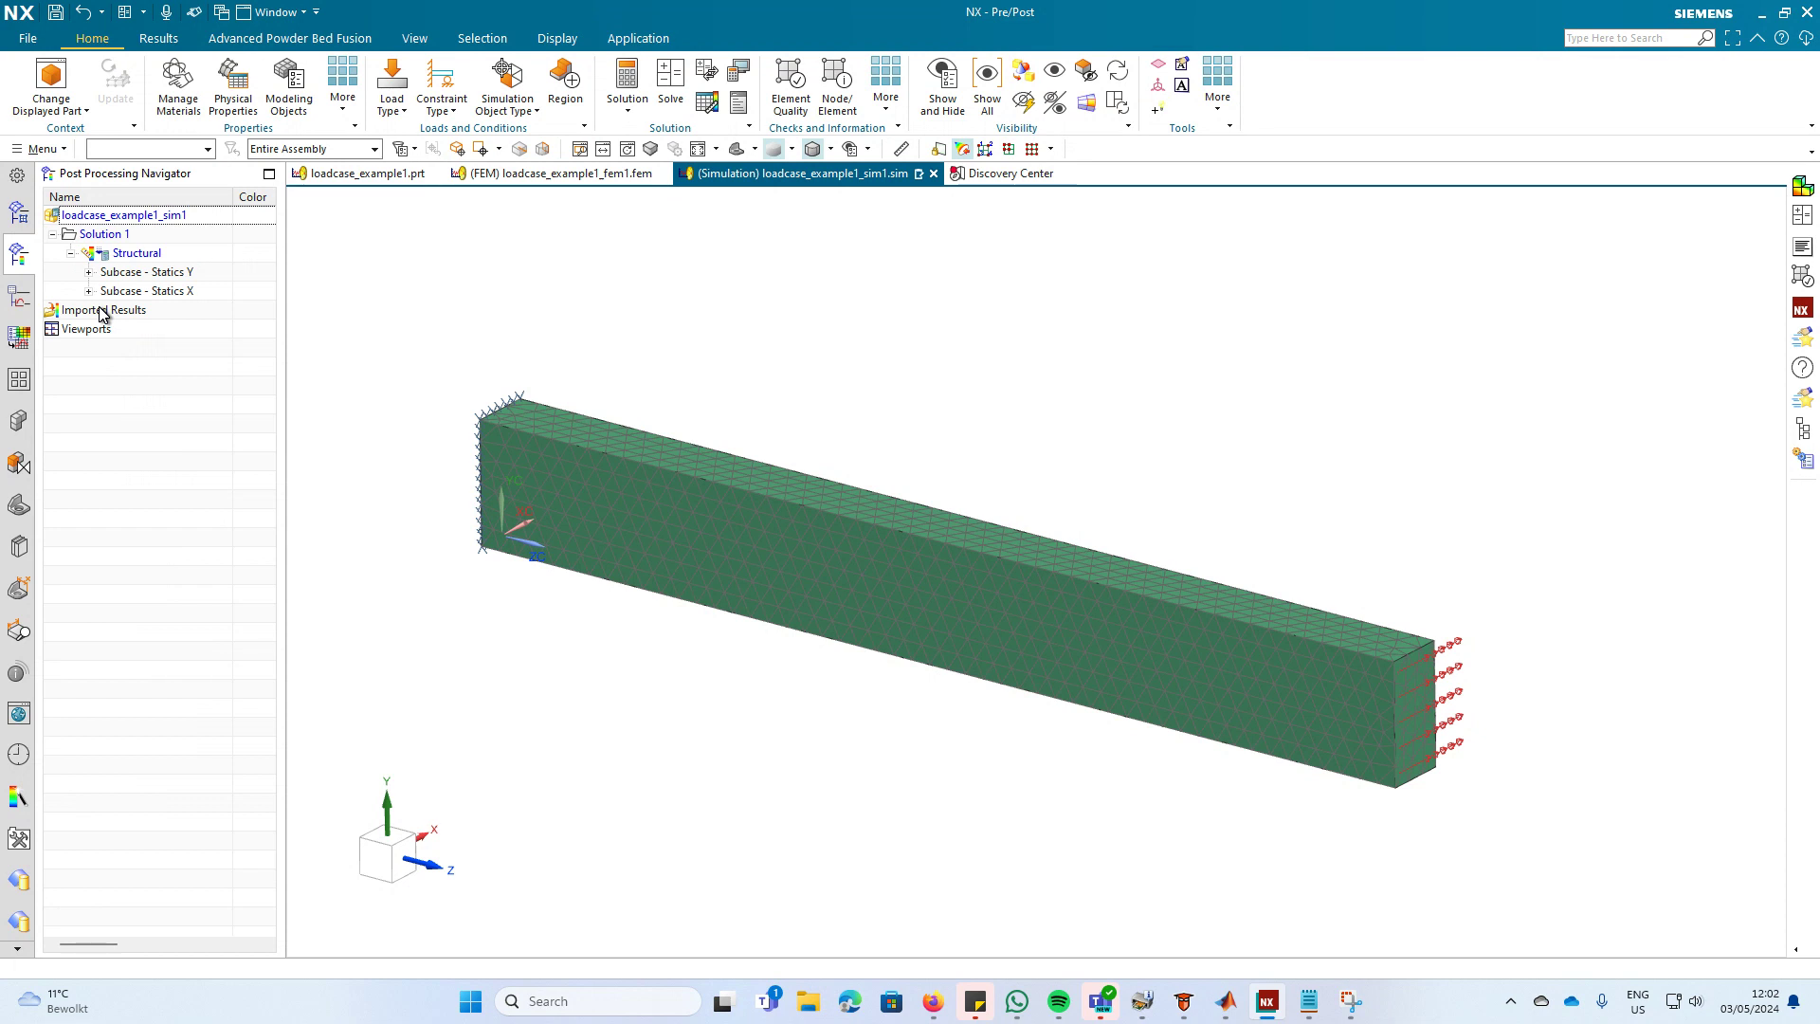
left_click(88, 290)
double_click(142, 310)
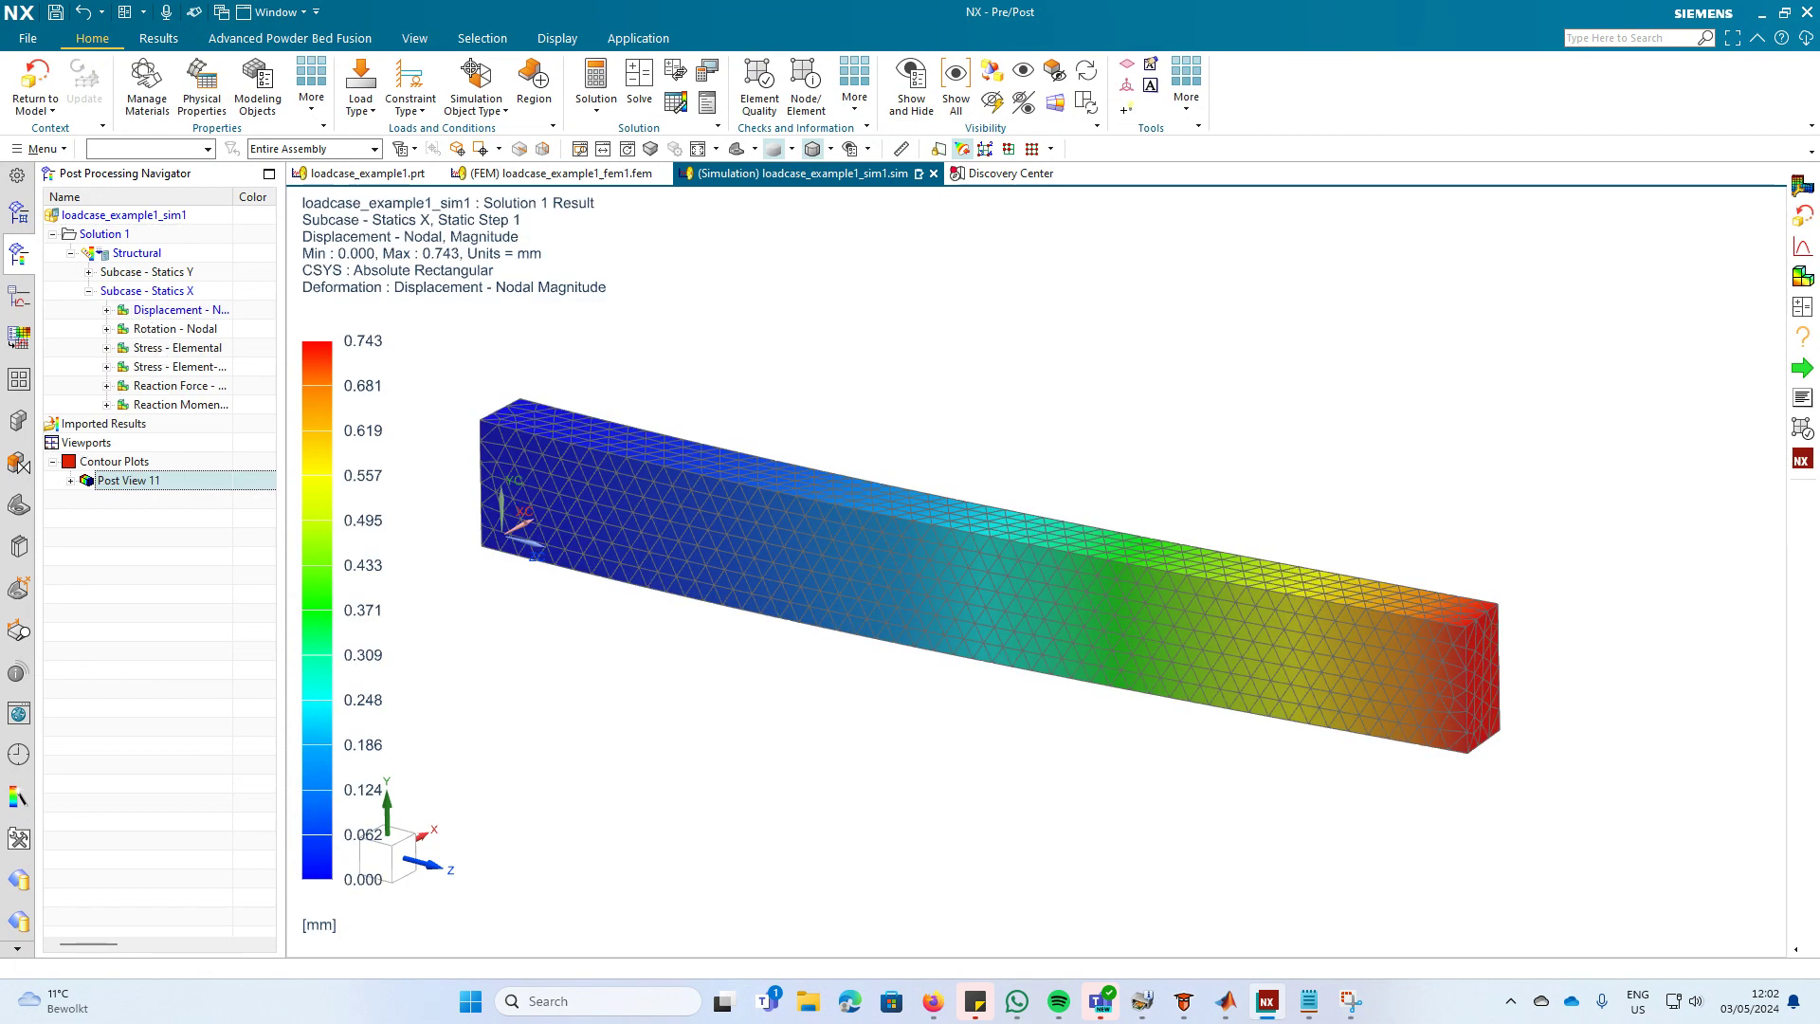
key("alt+Tab")
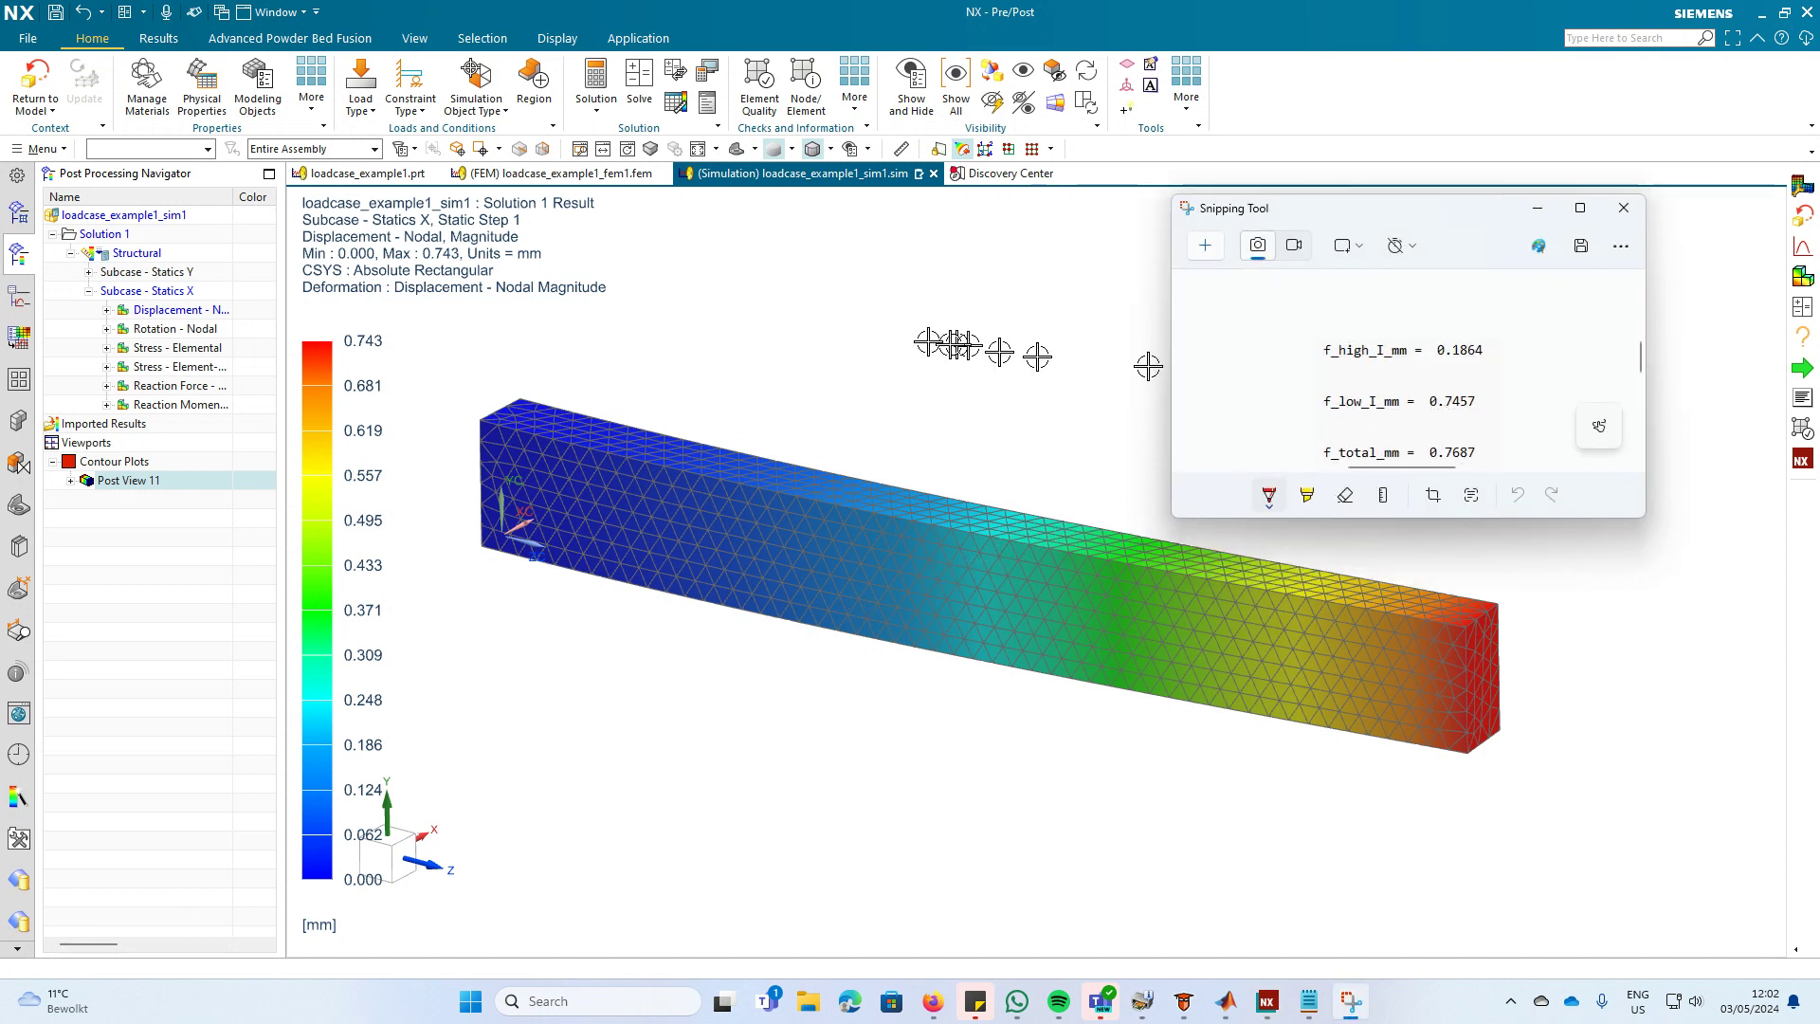
left_click(1540, 216)
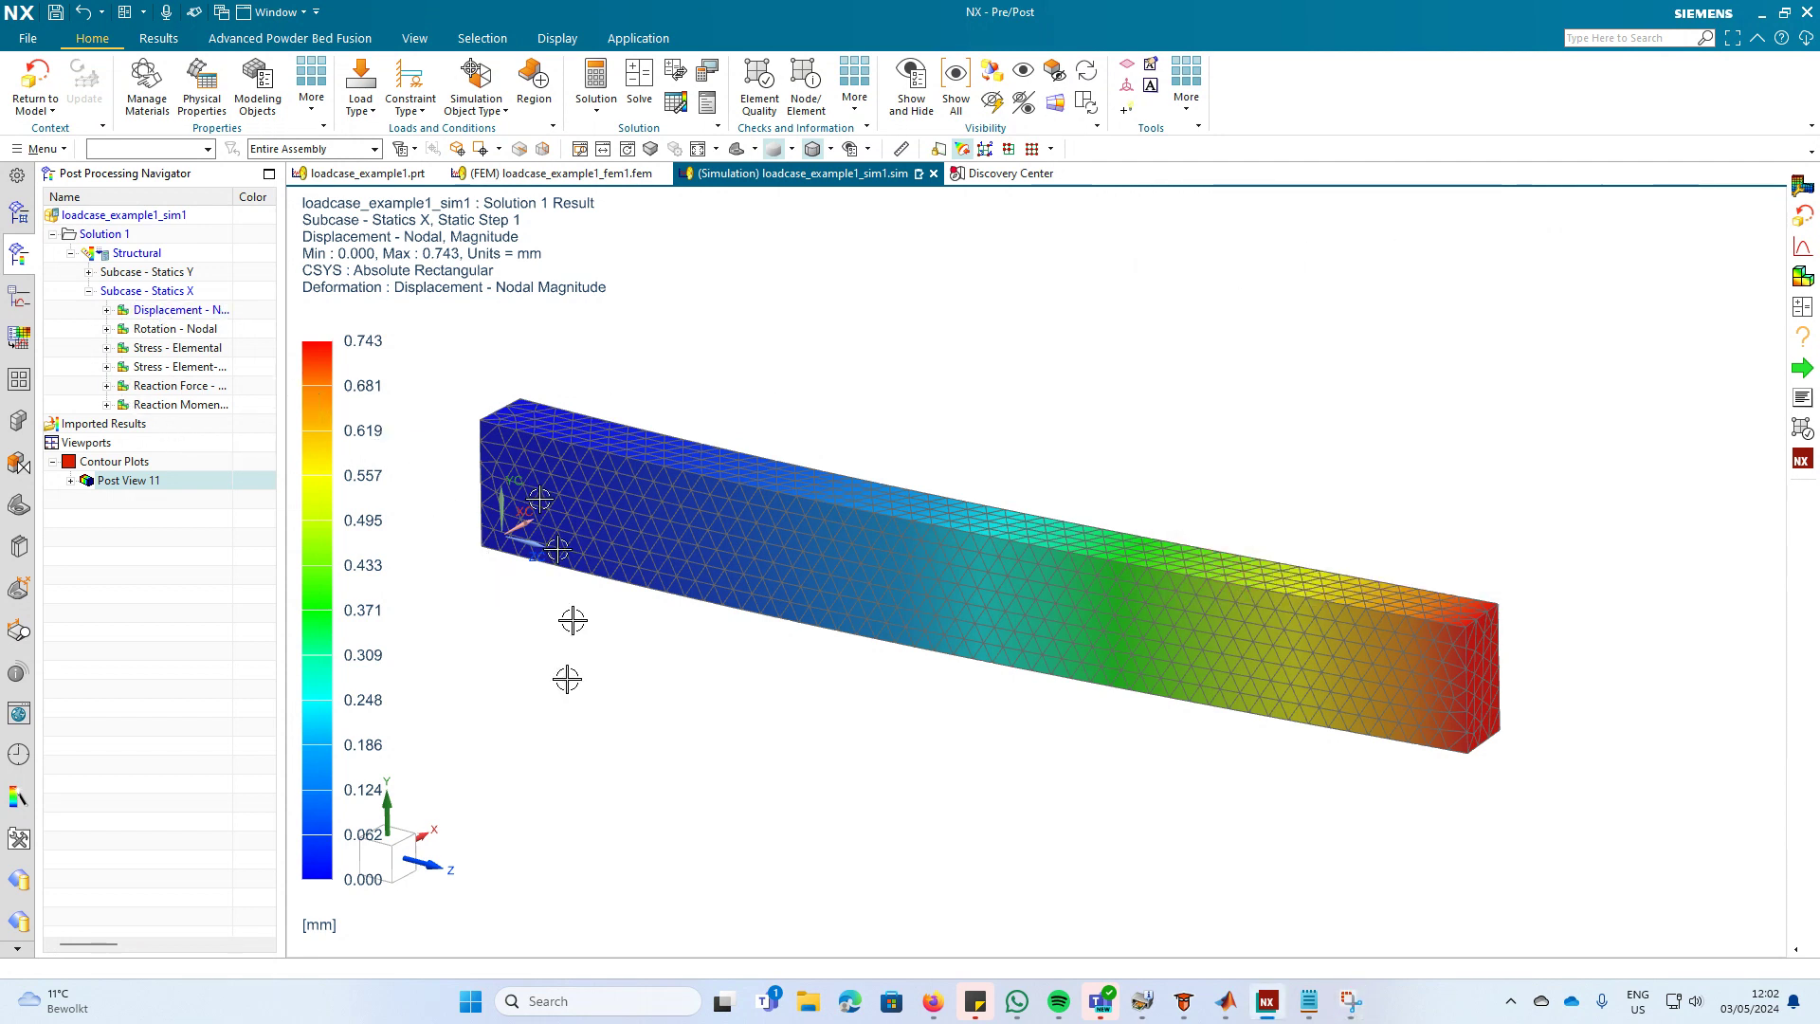
Create combined load cases X+Y and 2*X from the Structural results.
left_click(18, 214)
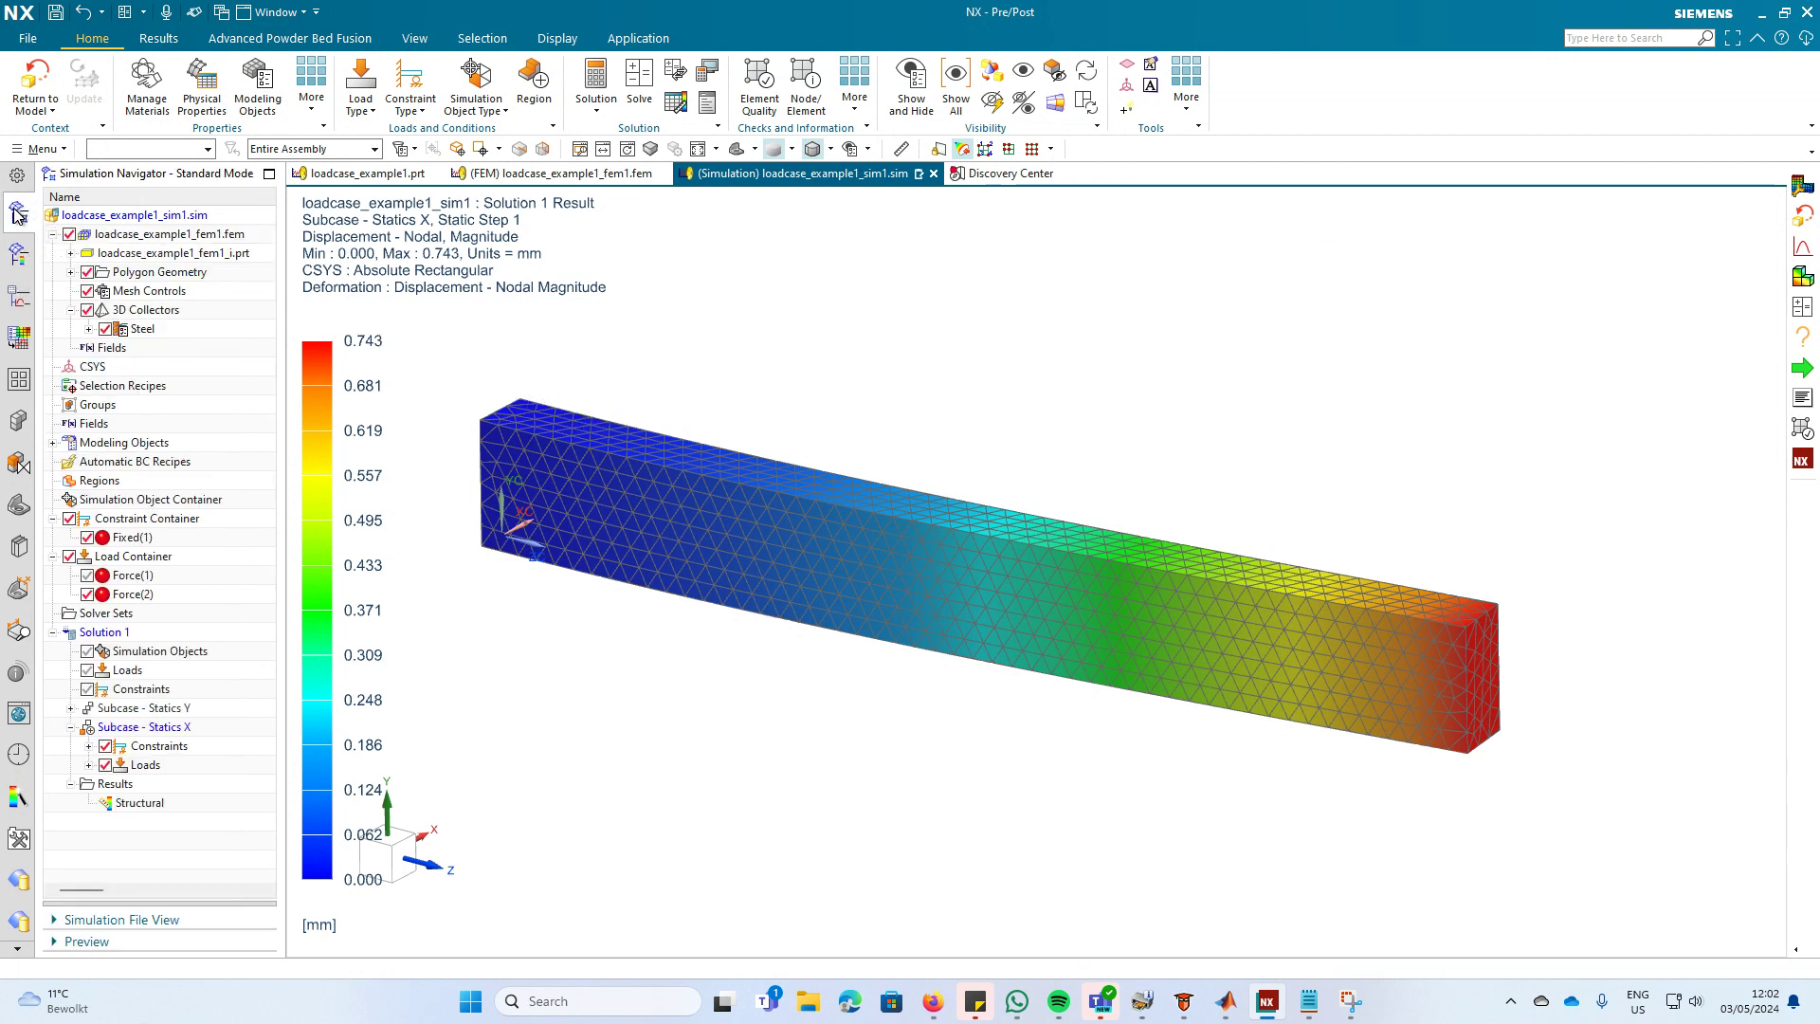
left_click(138, 811)
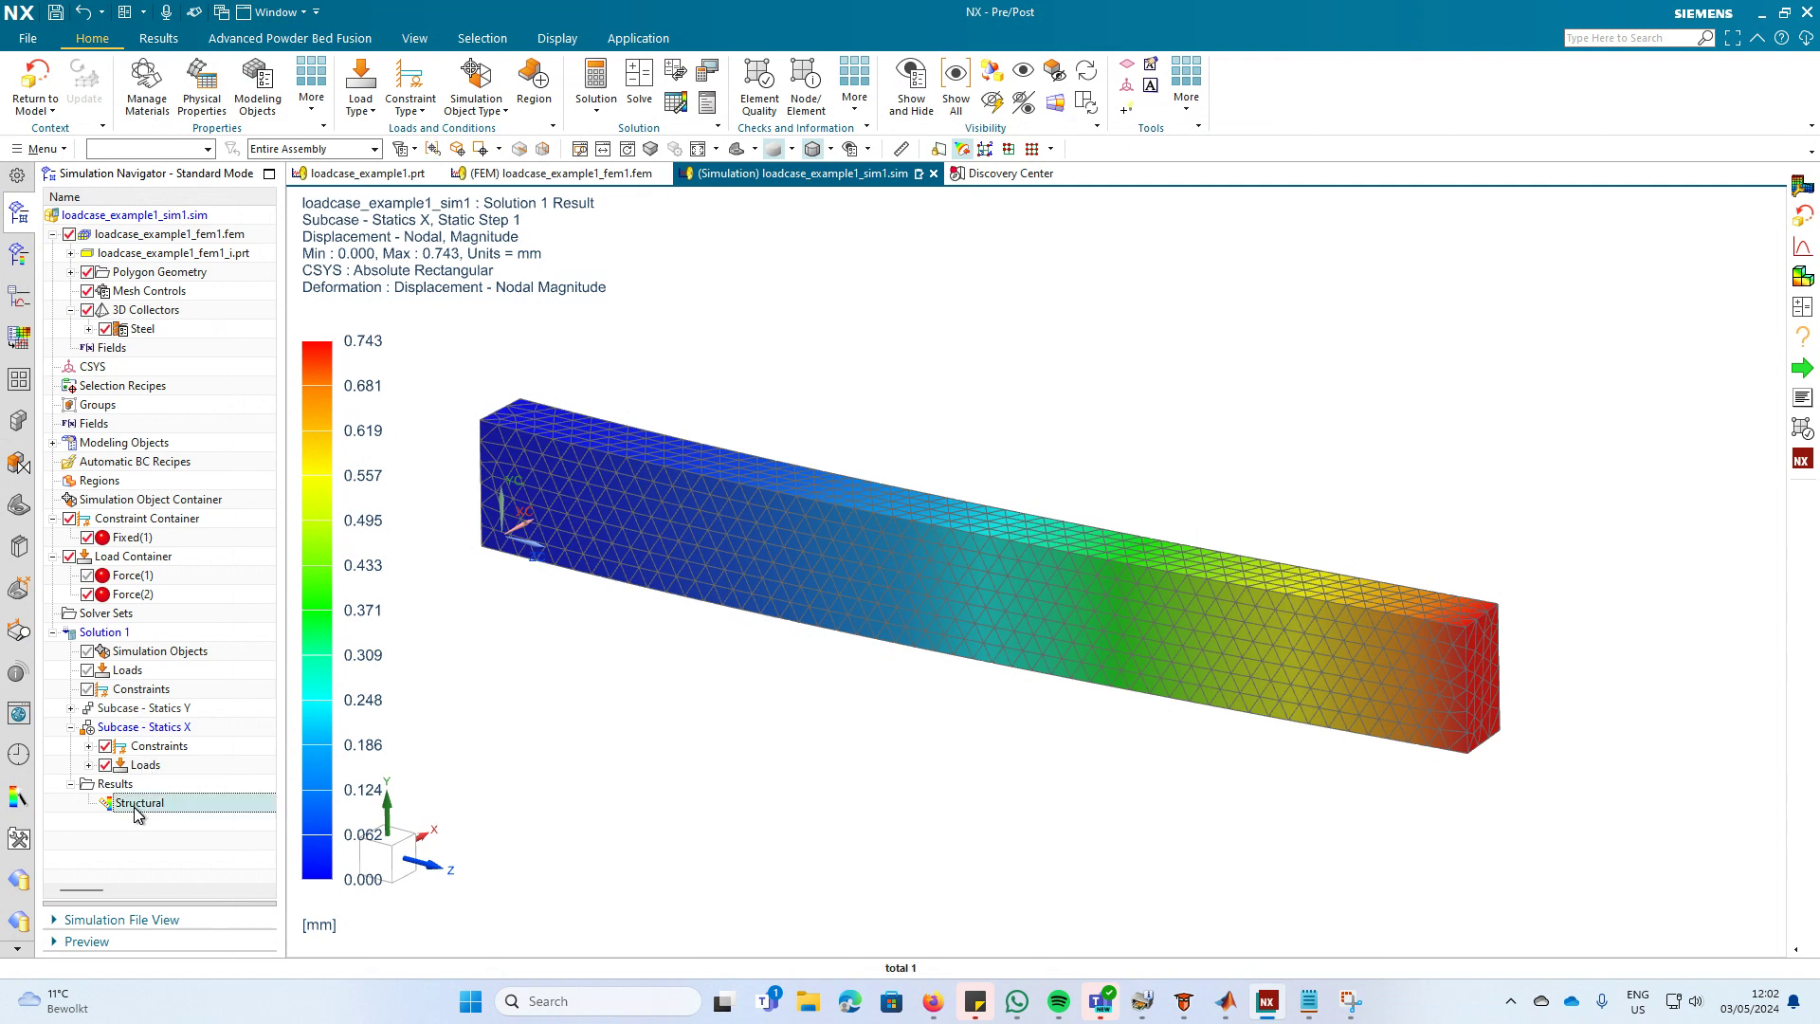
right_click(141, 810)
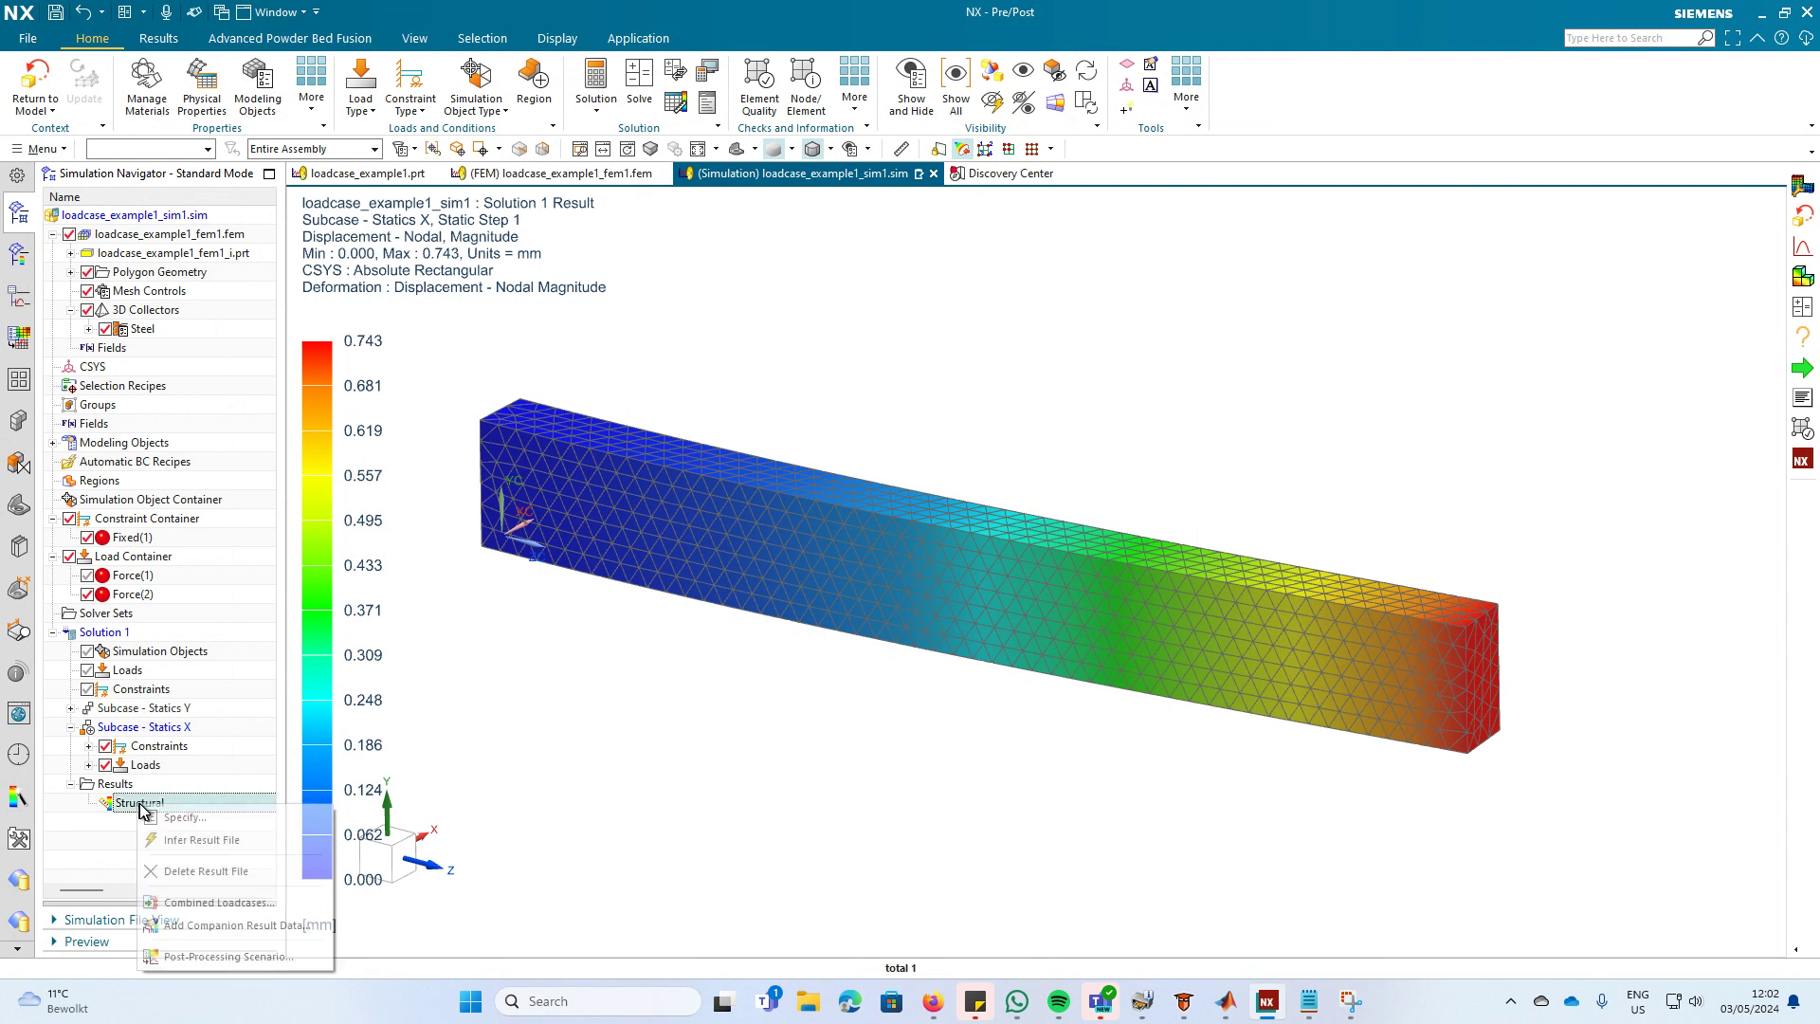
left_click(202, 902)
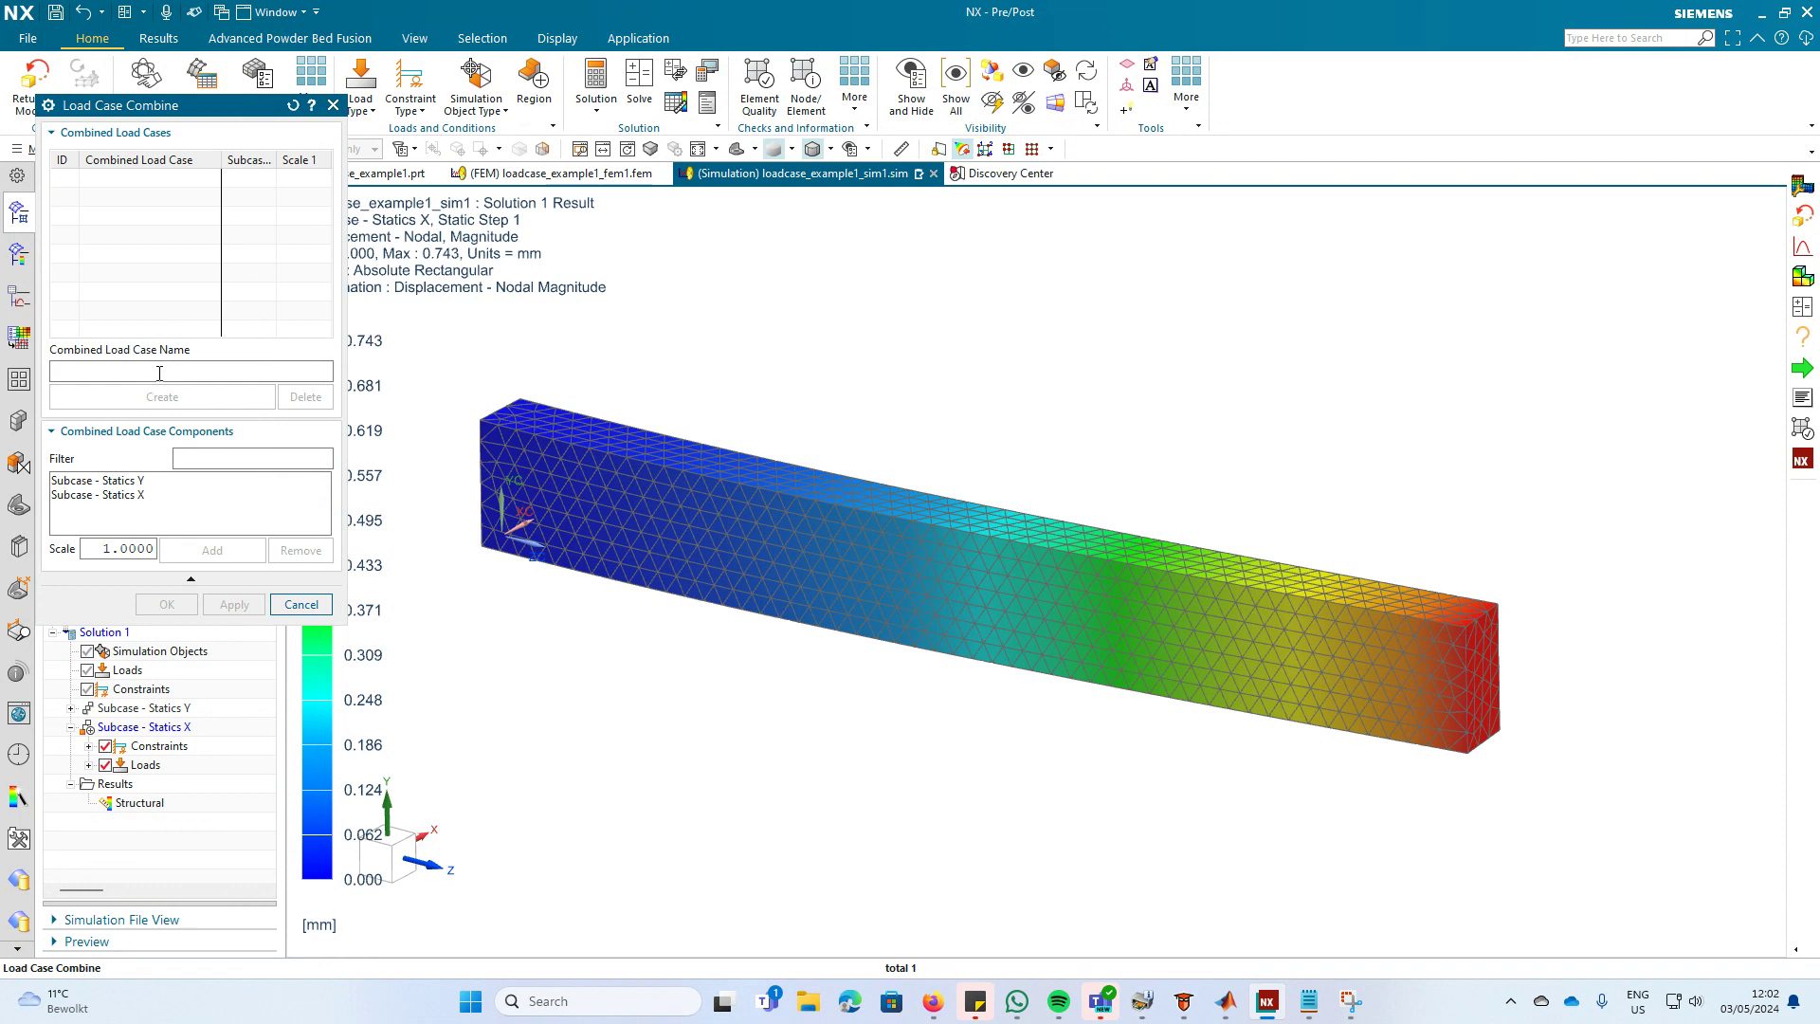
type("X+Y")
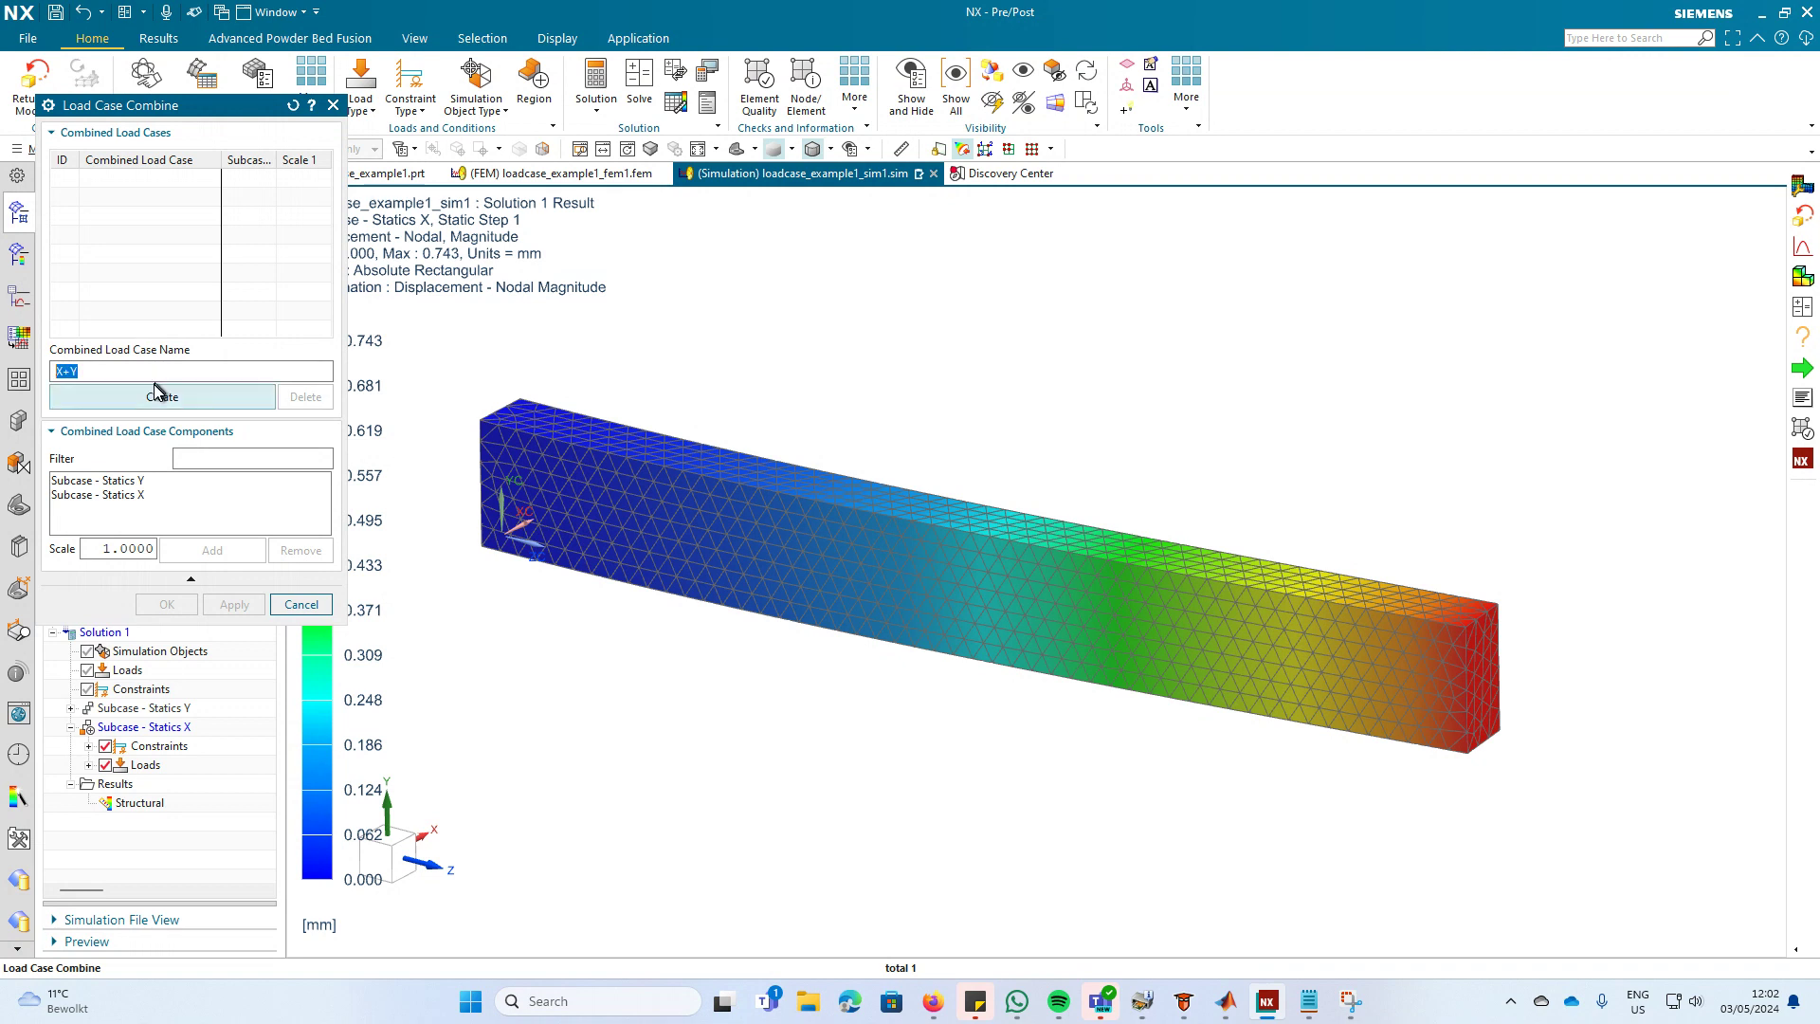
left_click(173, 402)
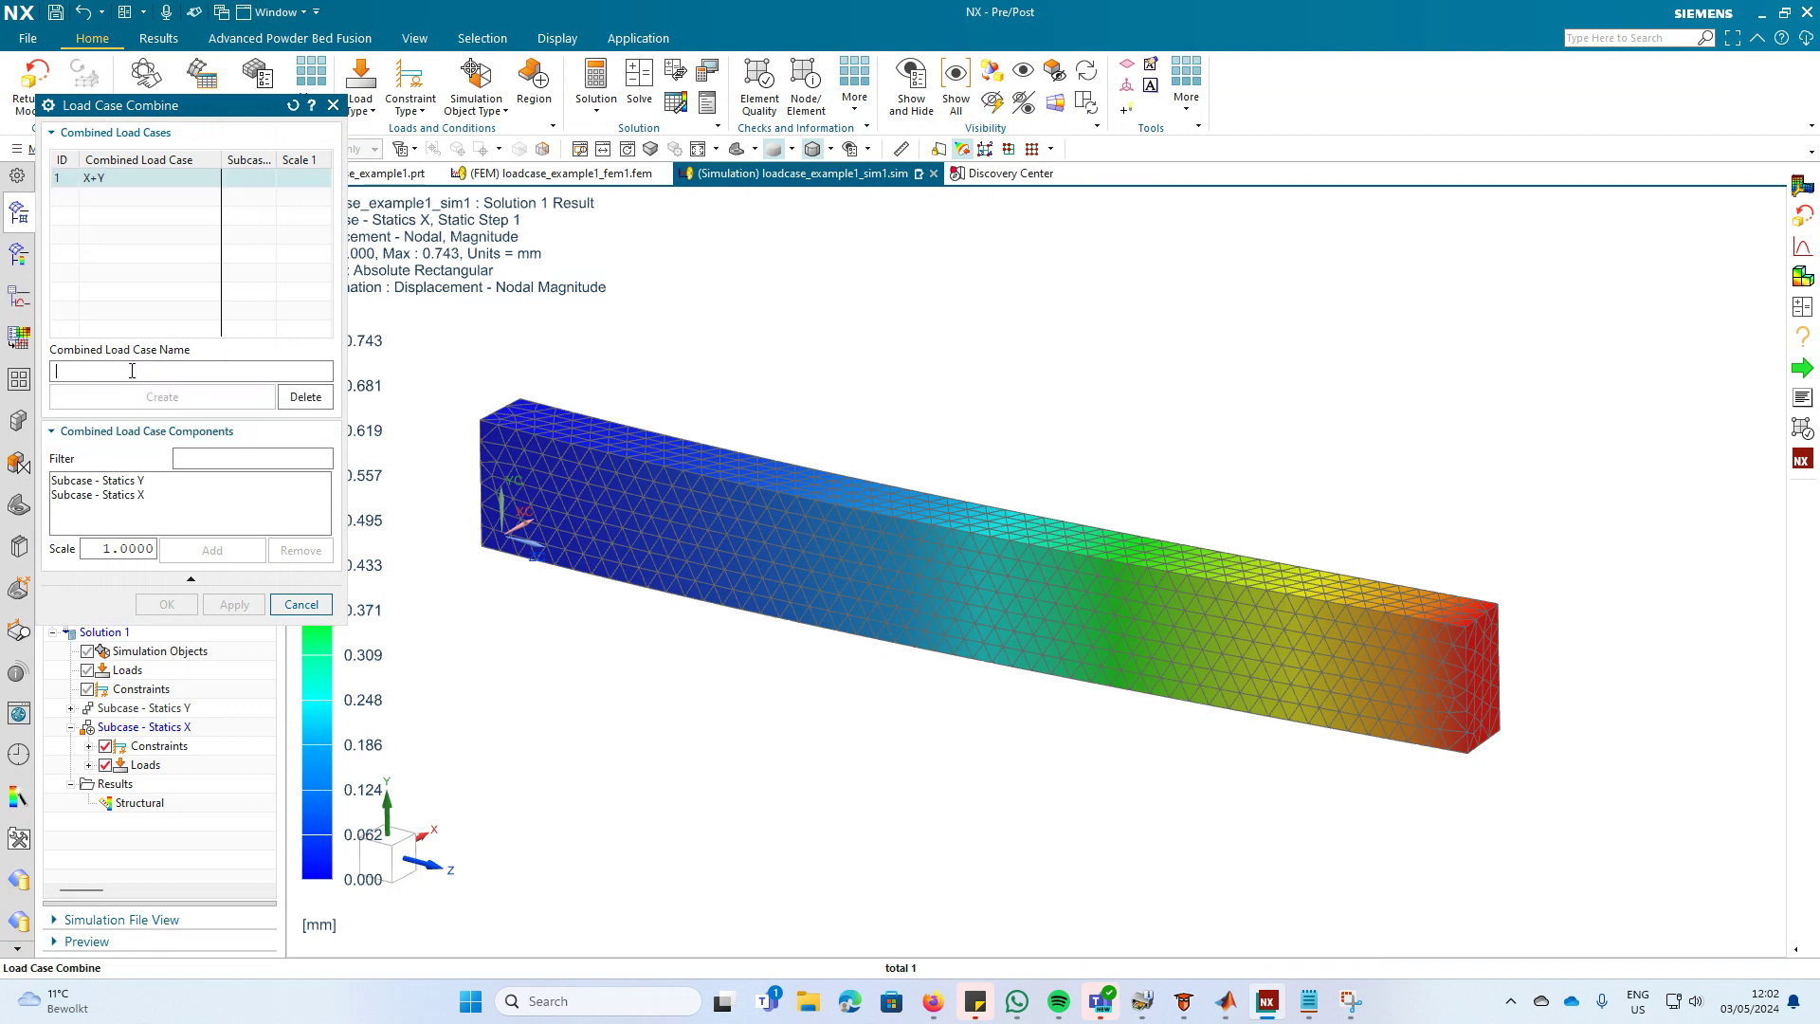
type("2")
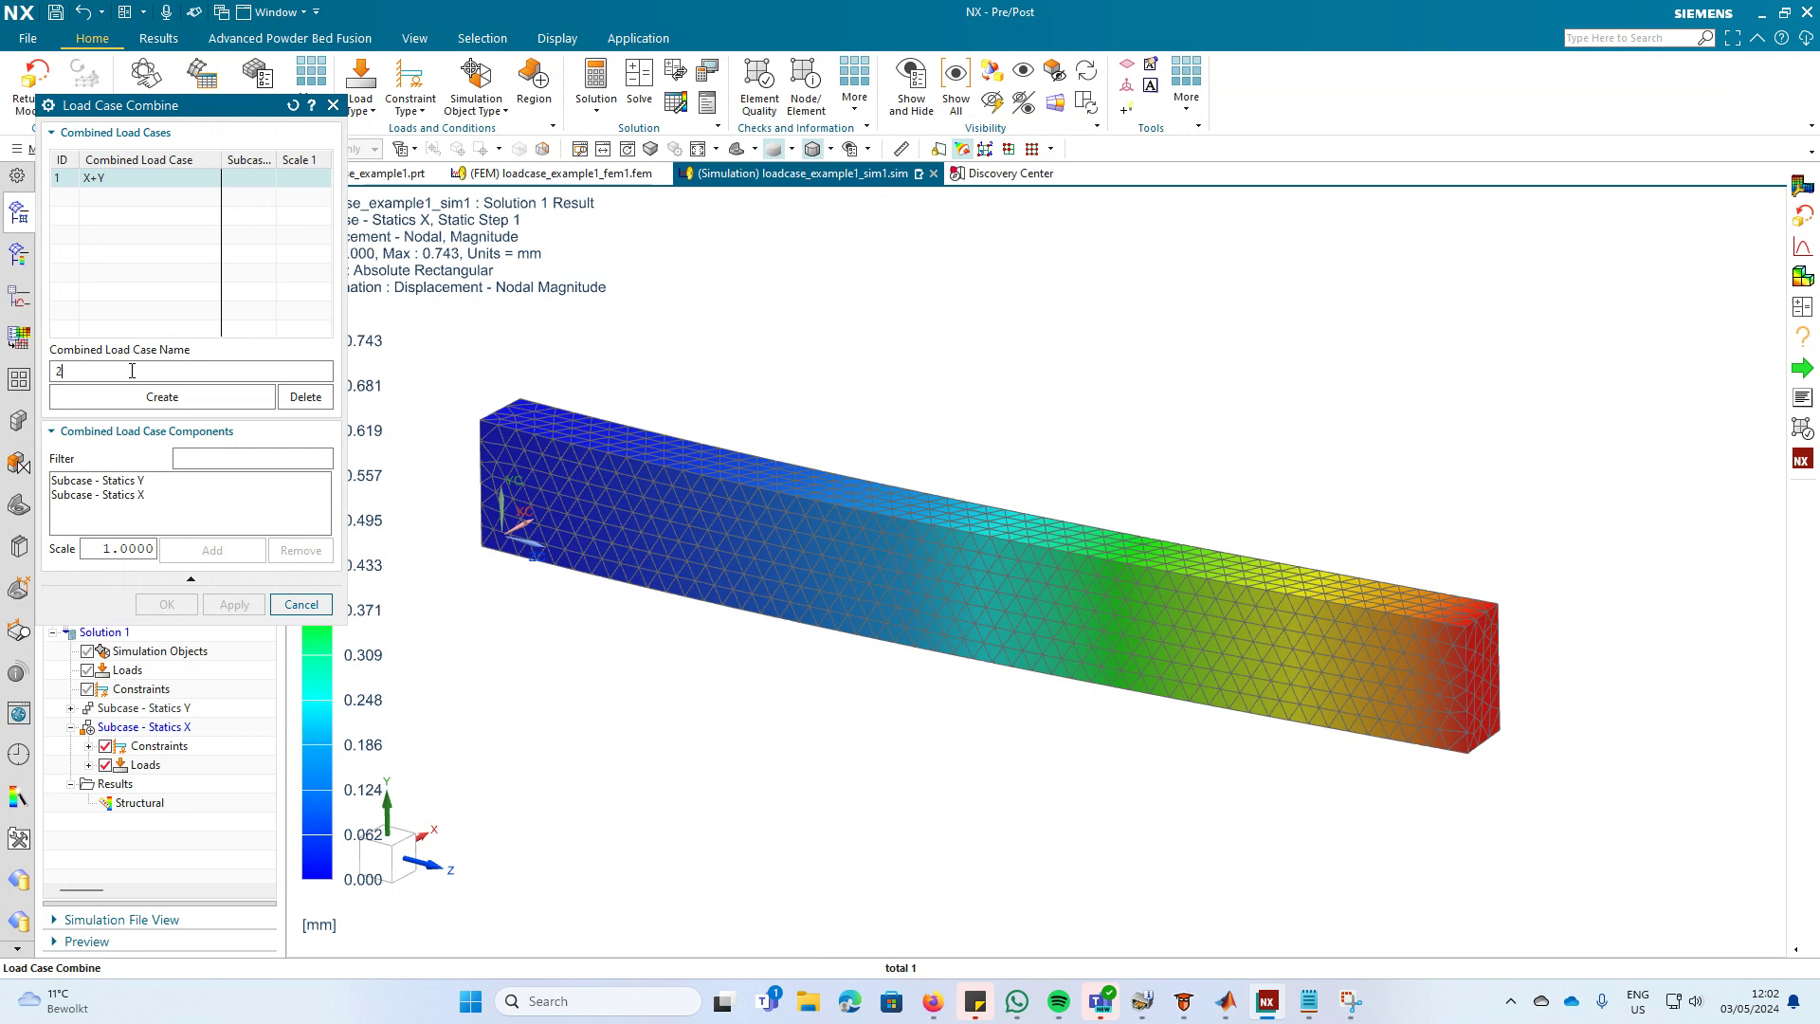
type("*")
left_click(183, 399)
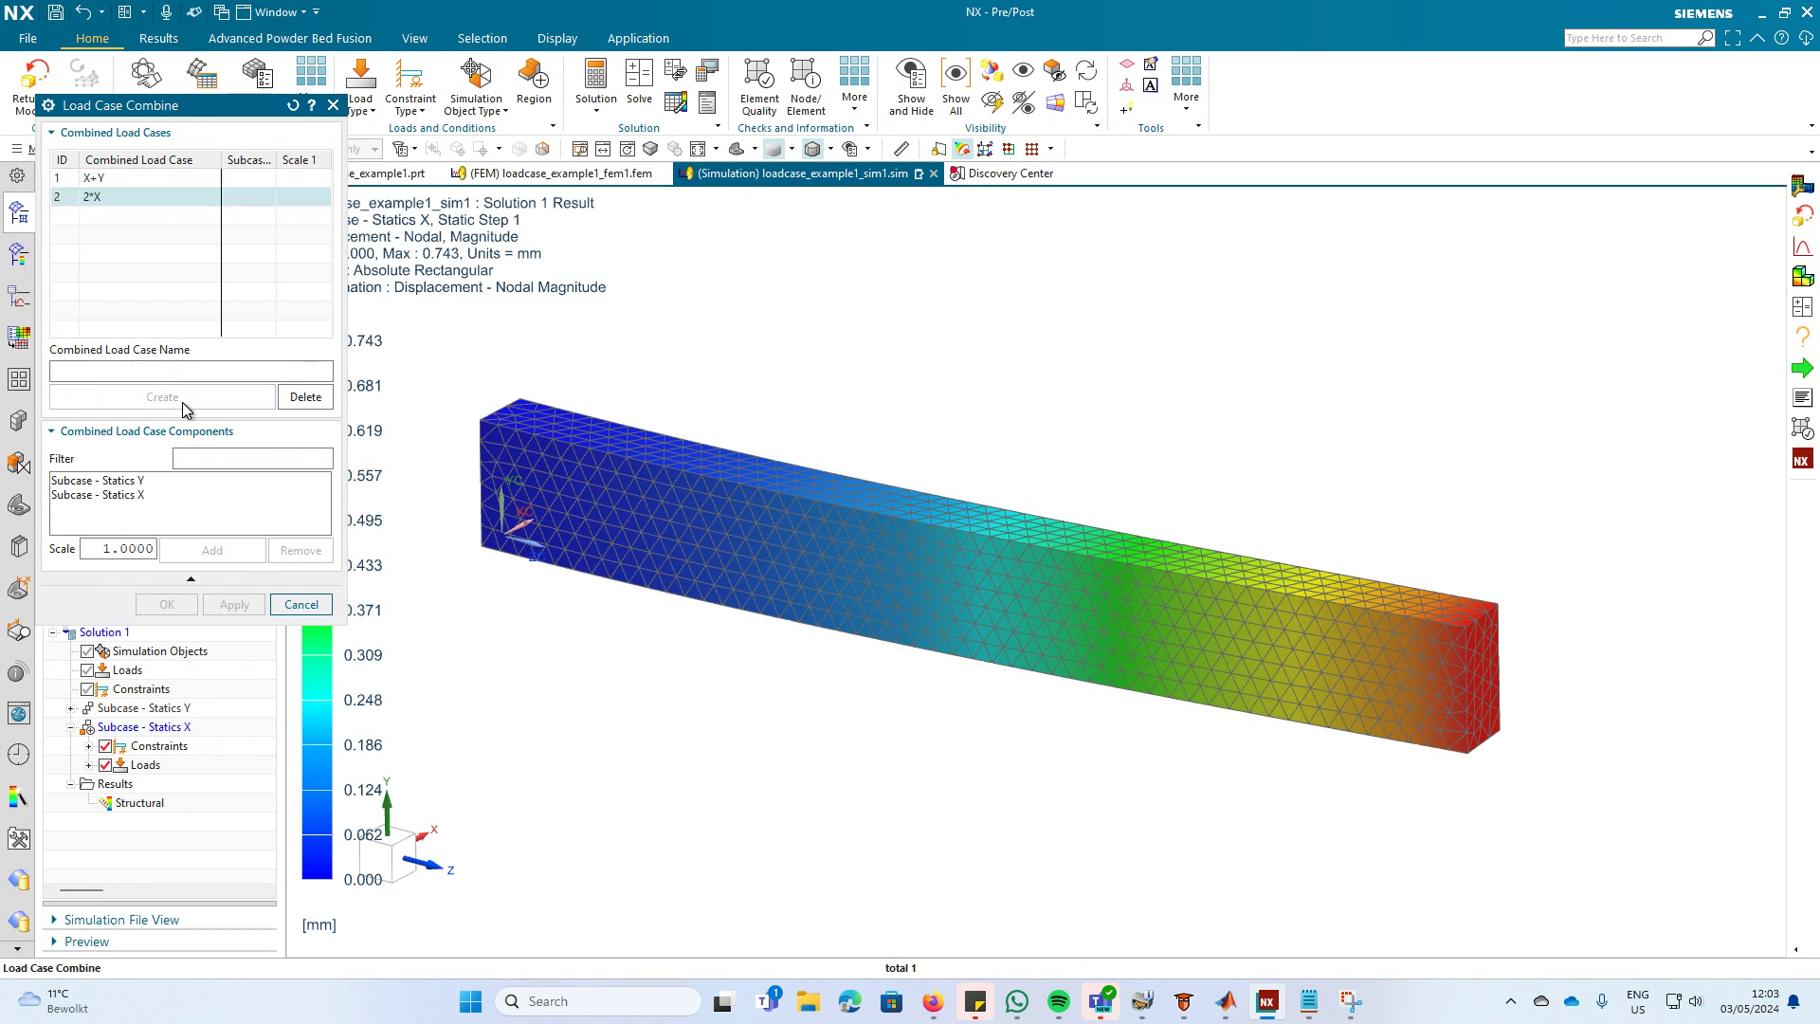
Add Subcase - Statics Y and Subcase - Statics X as components of X+Y.
double_click(100, 178)
left_click(75, 182)
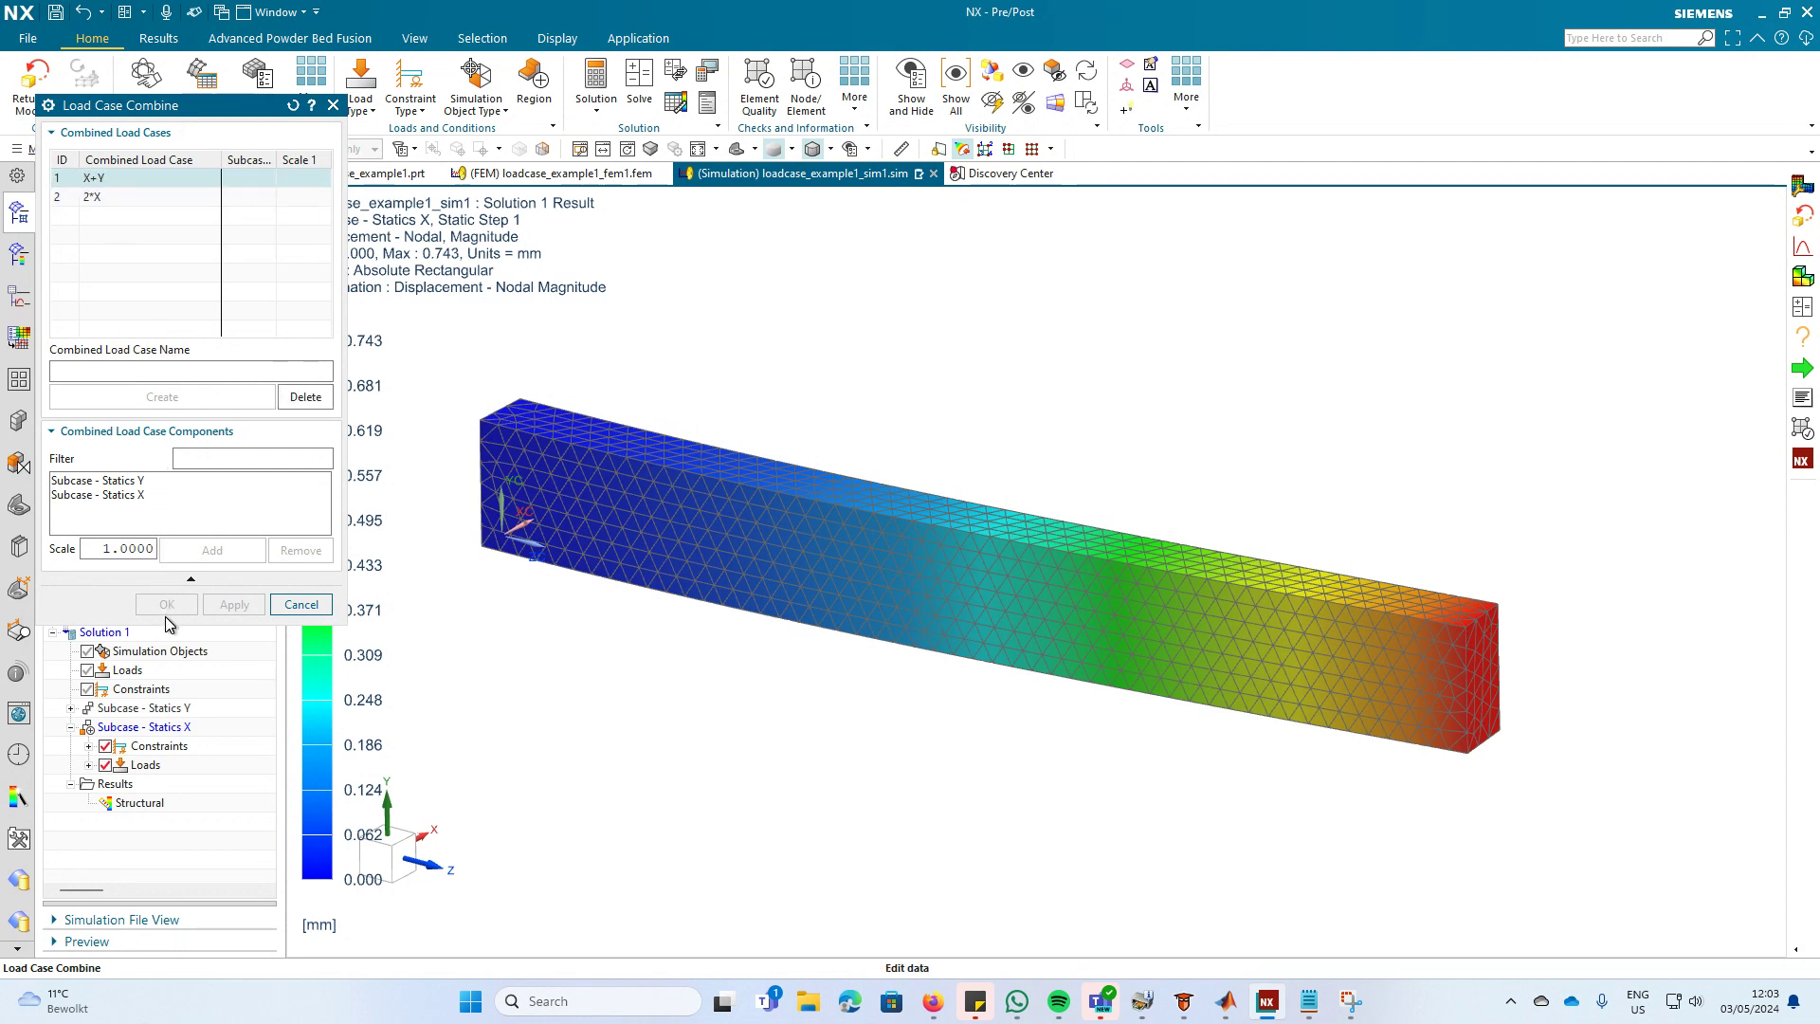
left_click(141, 483)
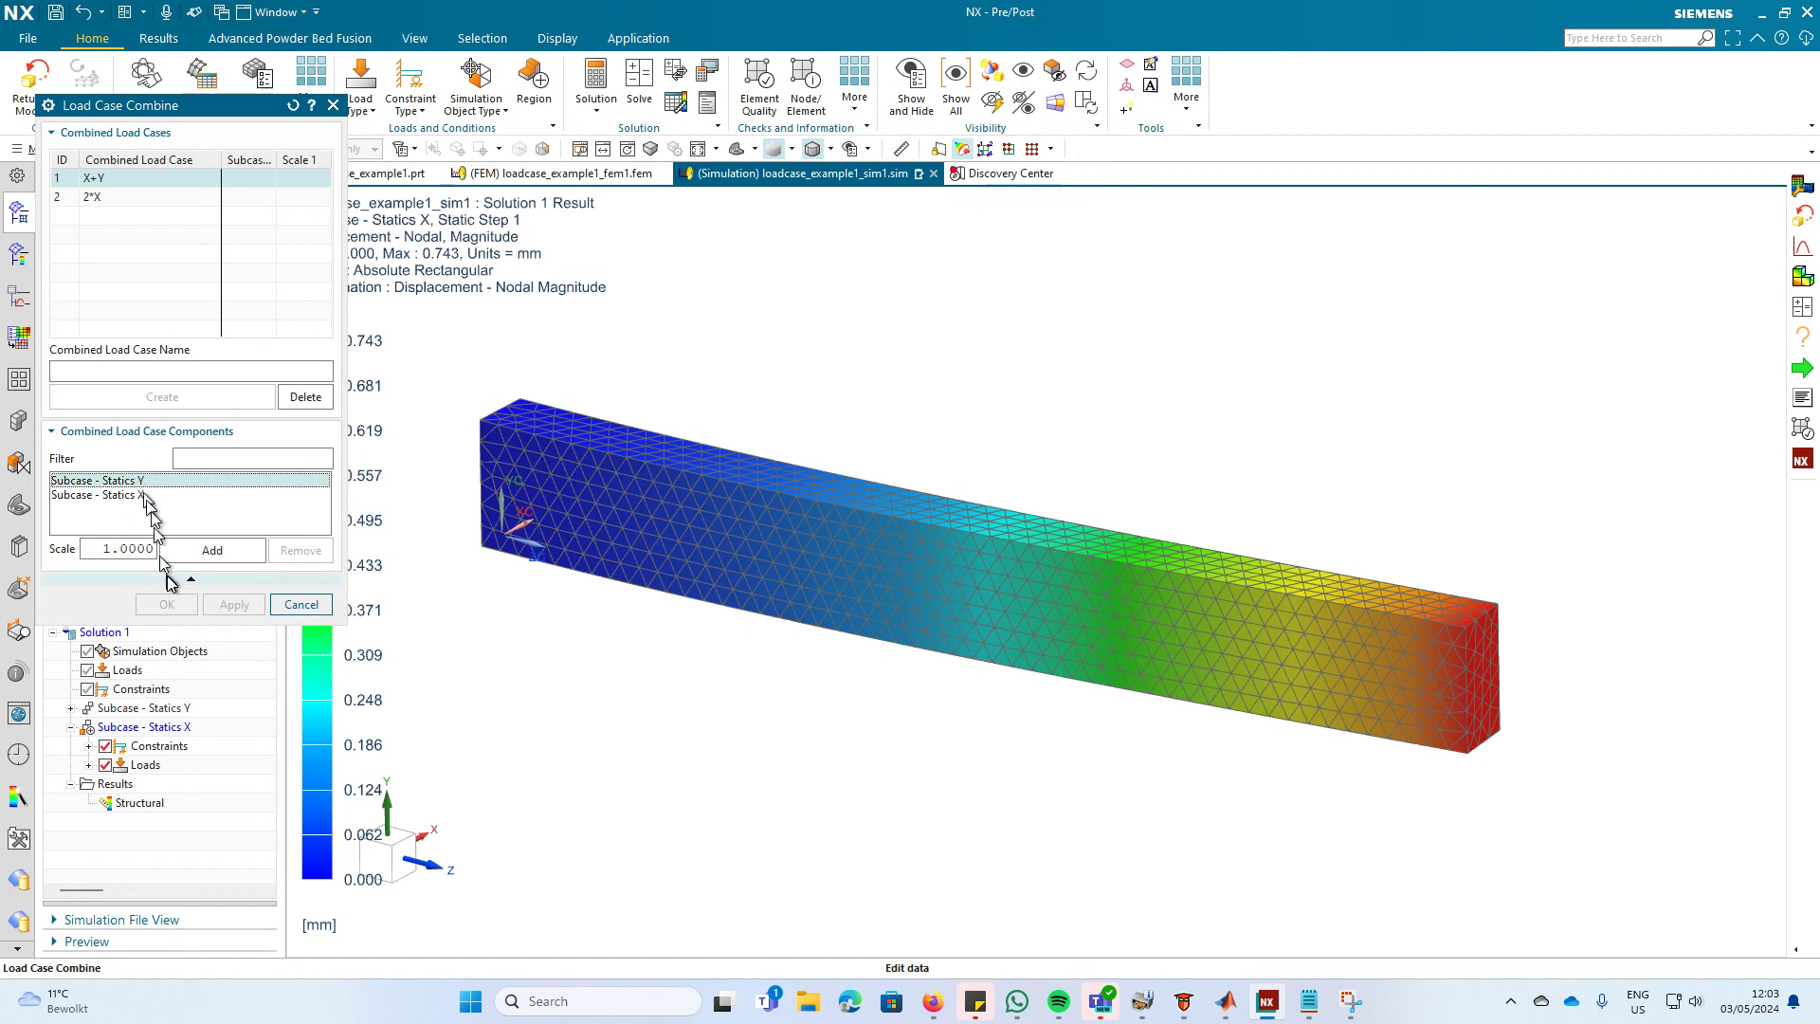
left_click(211, 550)
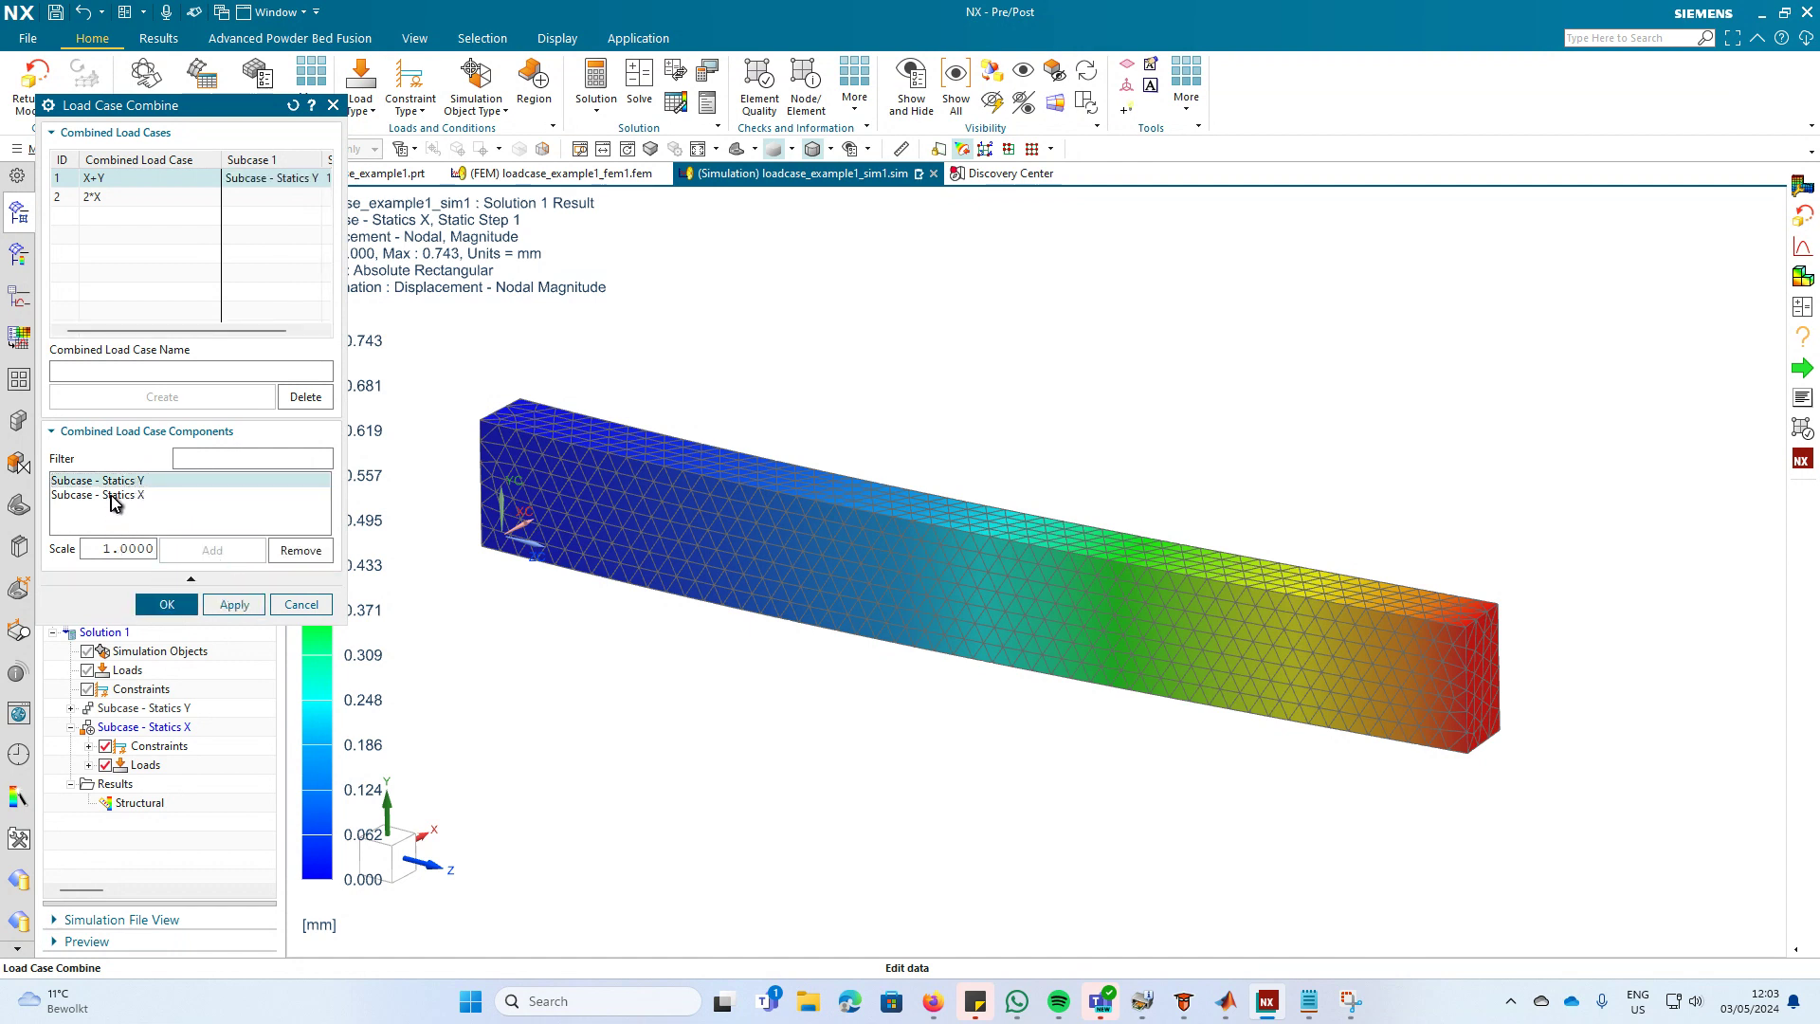
left_click(114, 496)
left_click(196, 549)
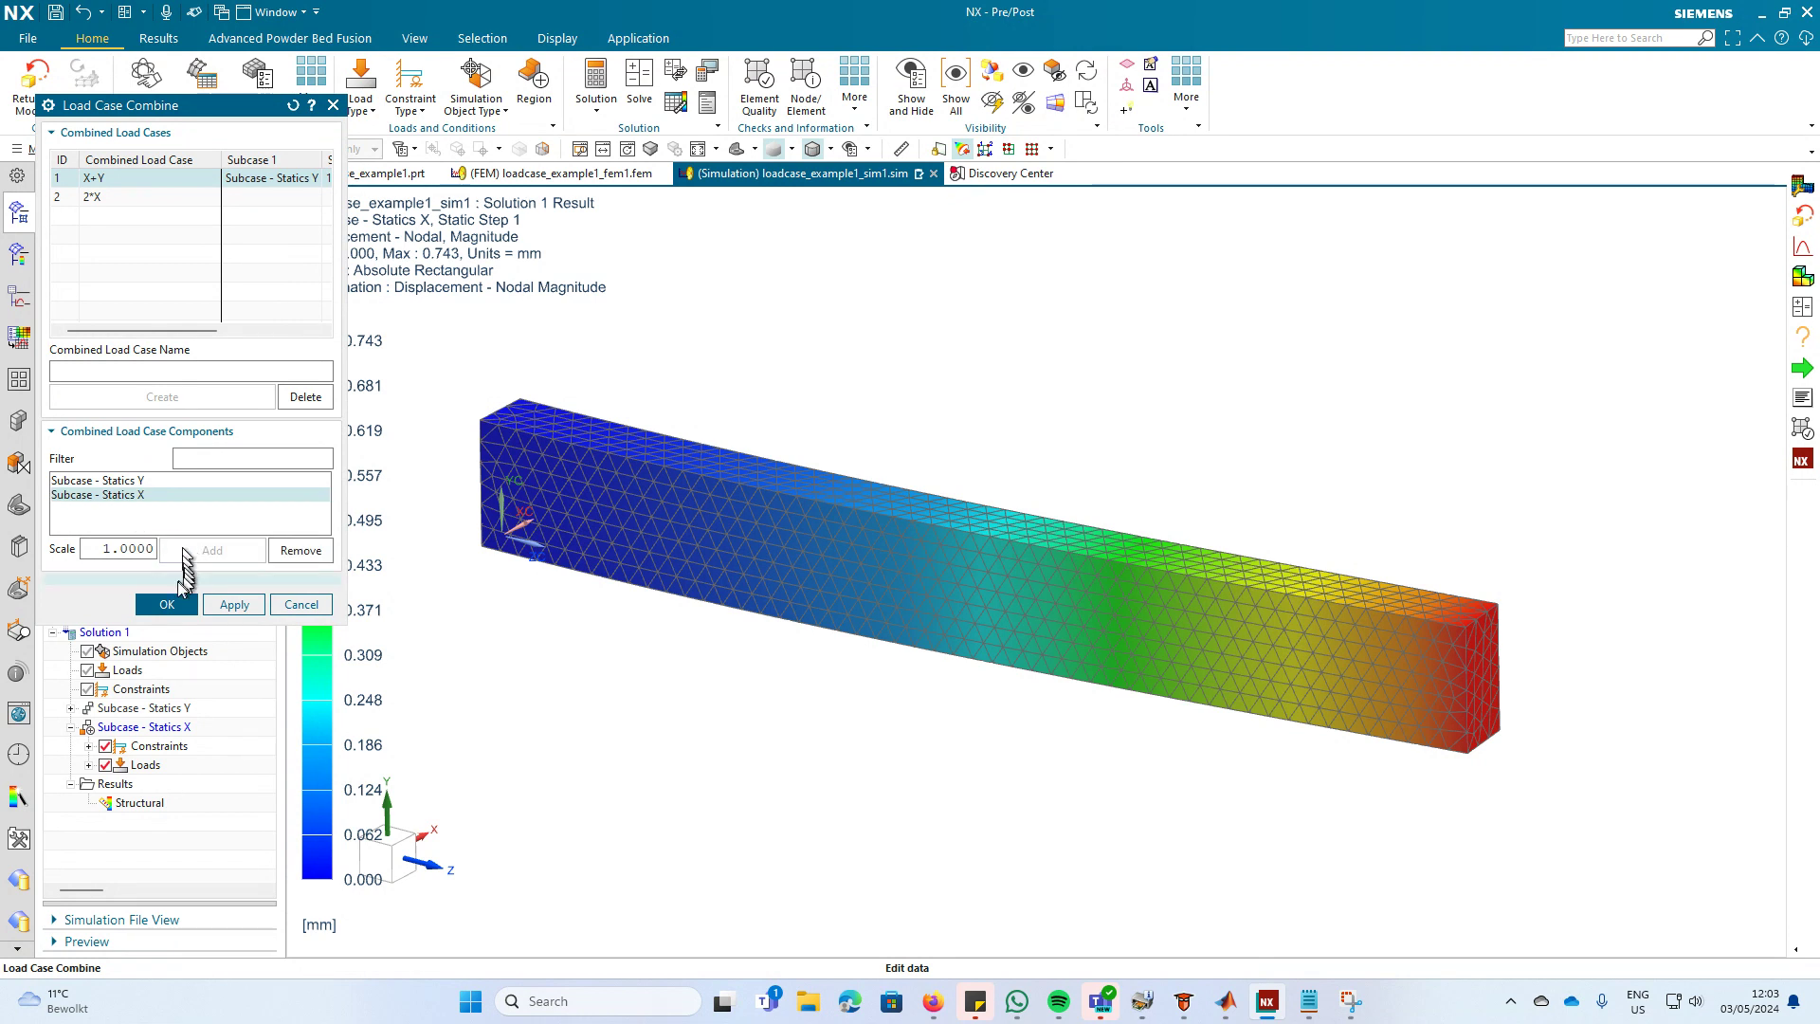
Give 2*X Subcase - Statics X at scale 2 and confirm the definitions.
double_click(119, 198)
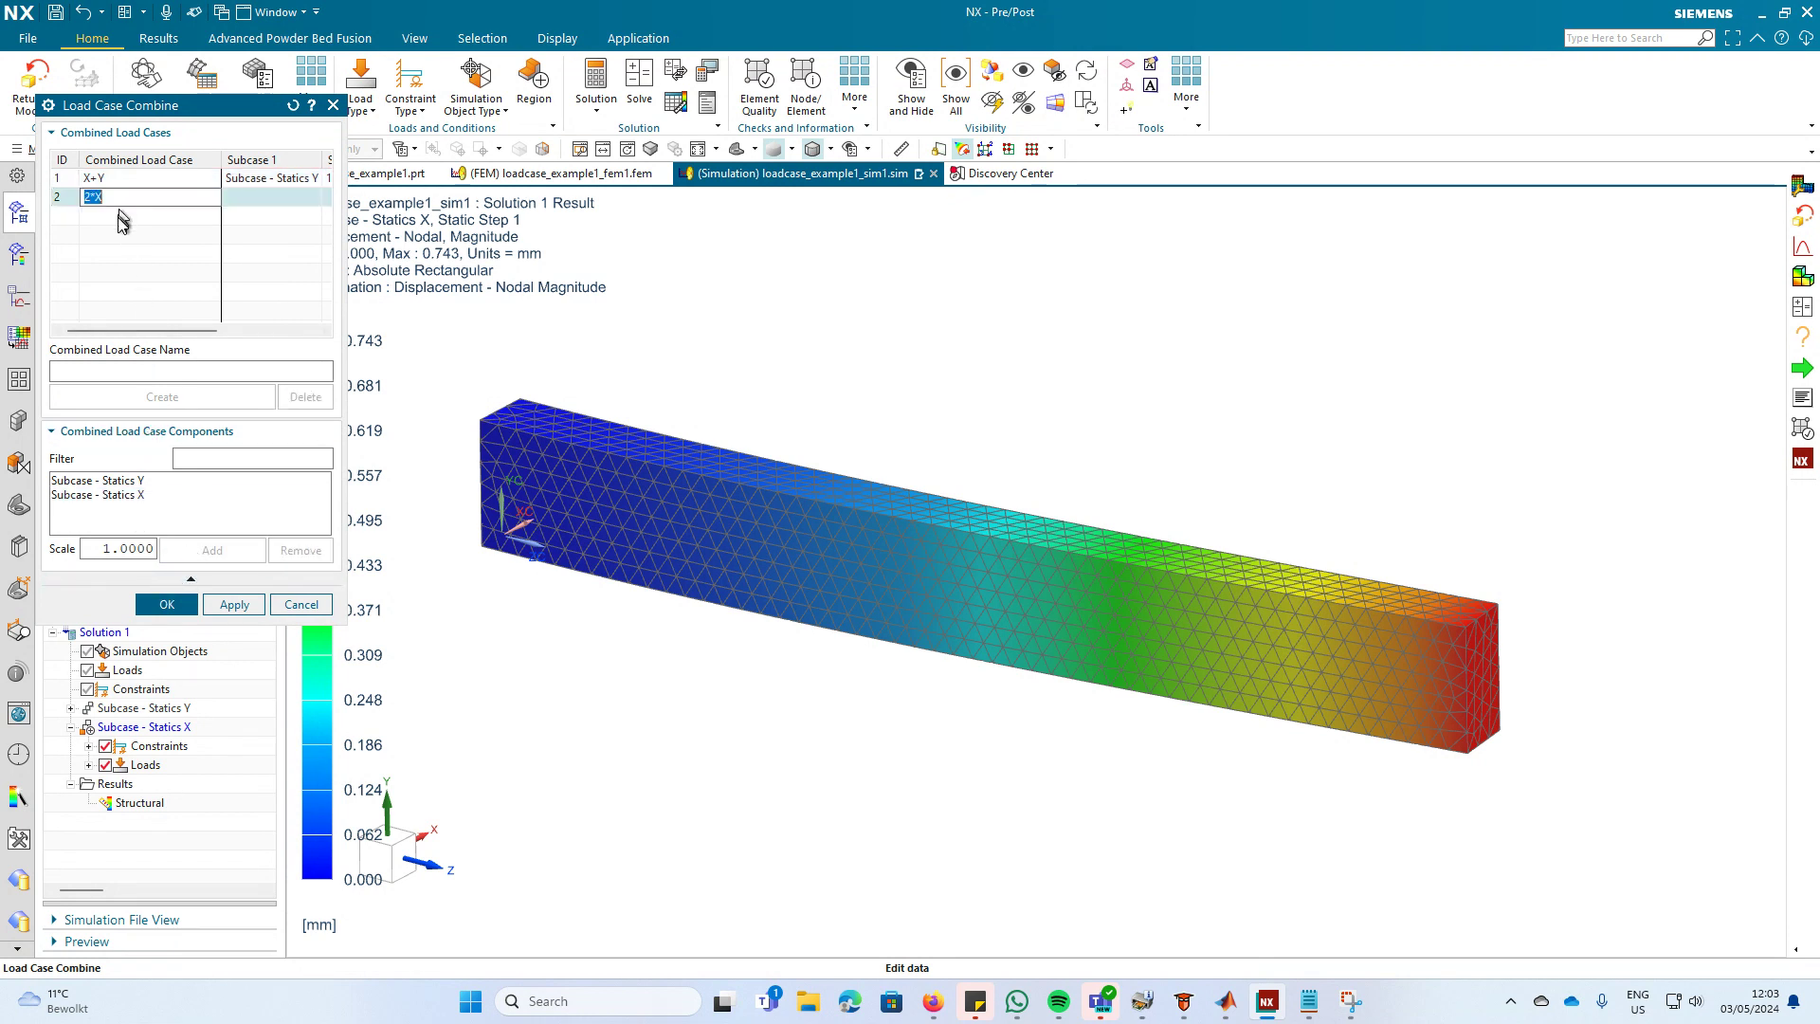
left_click(244, 198)
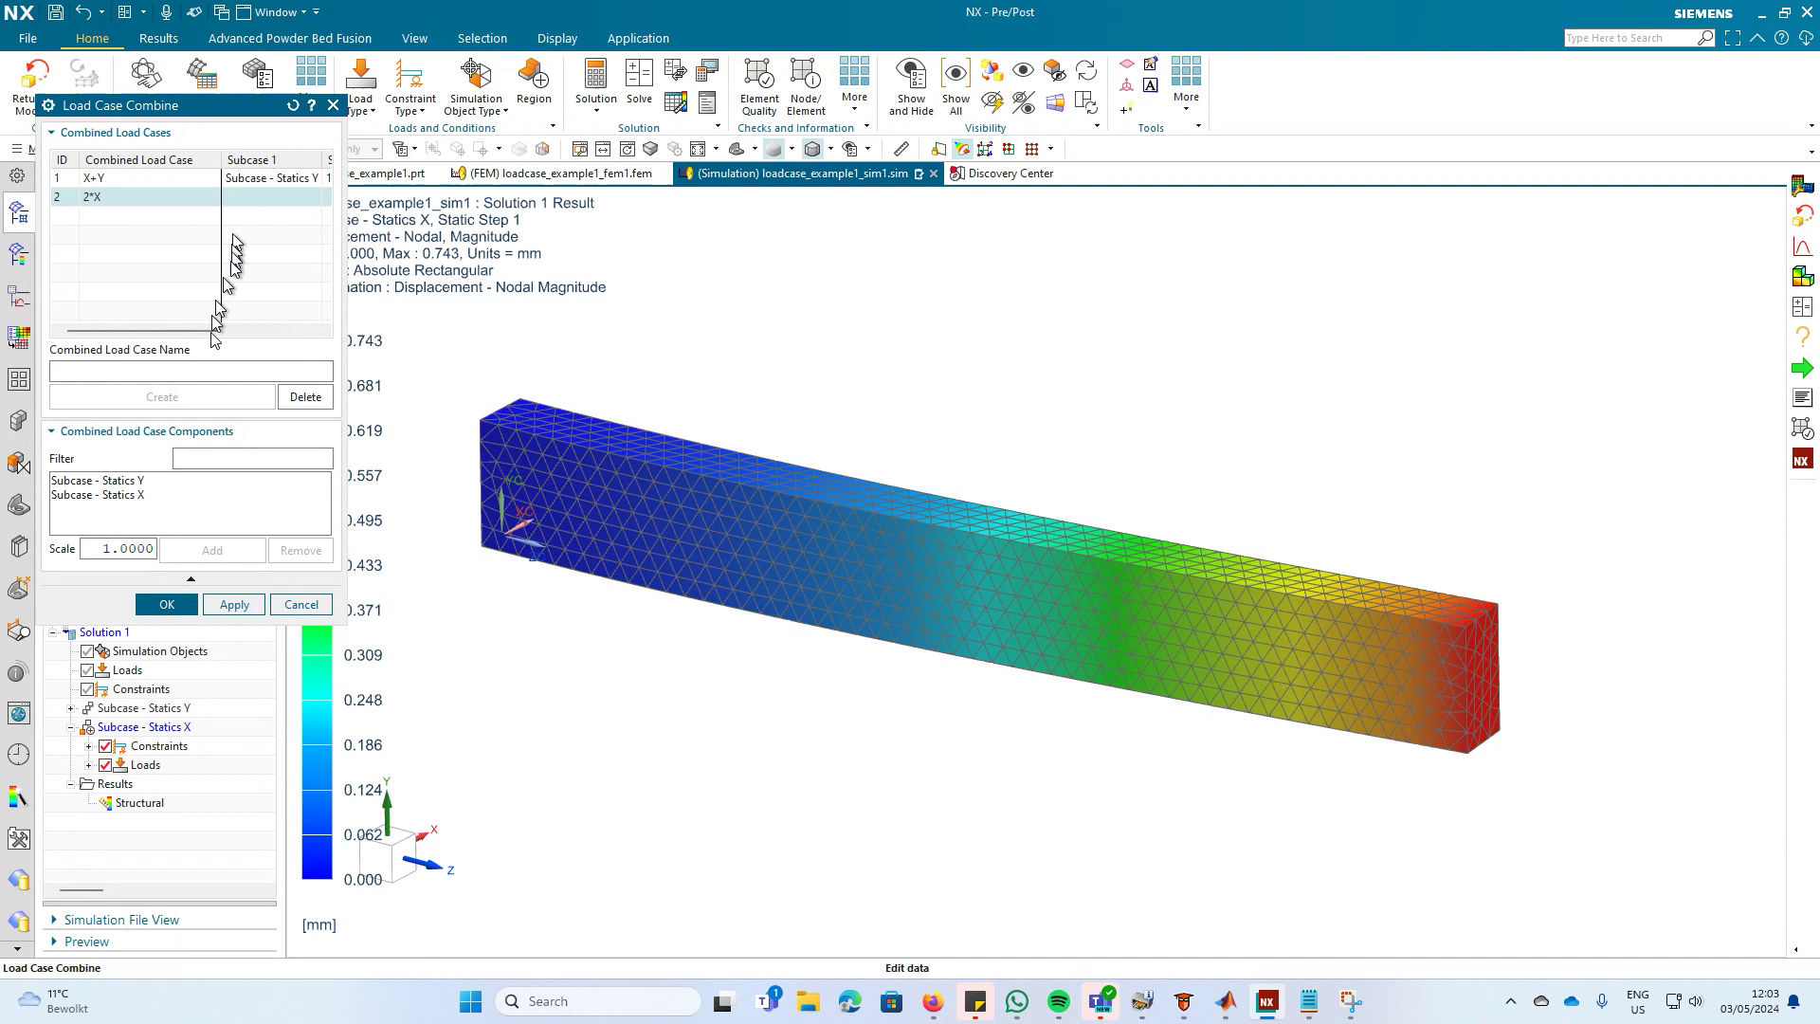
left_click(126, 548)
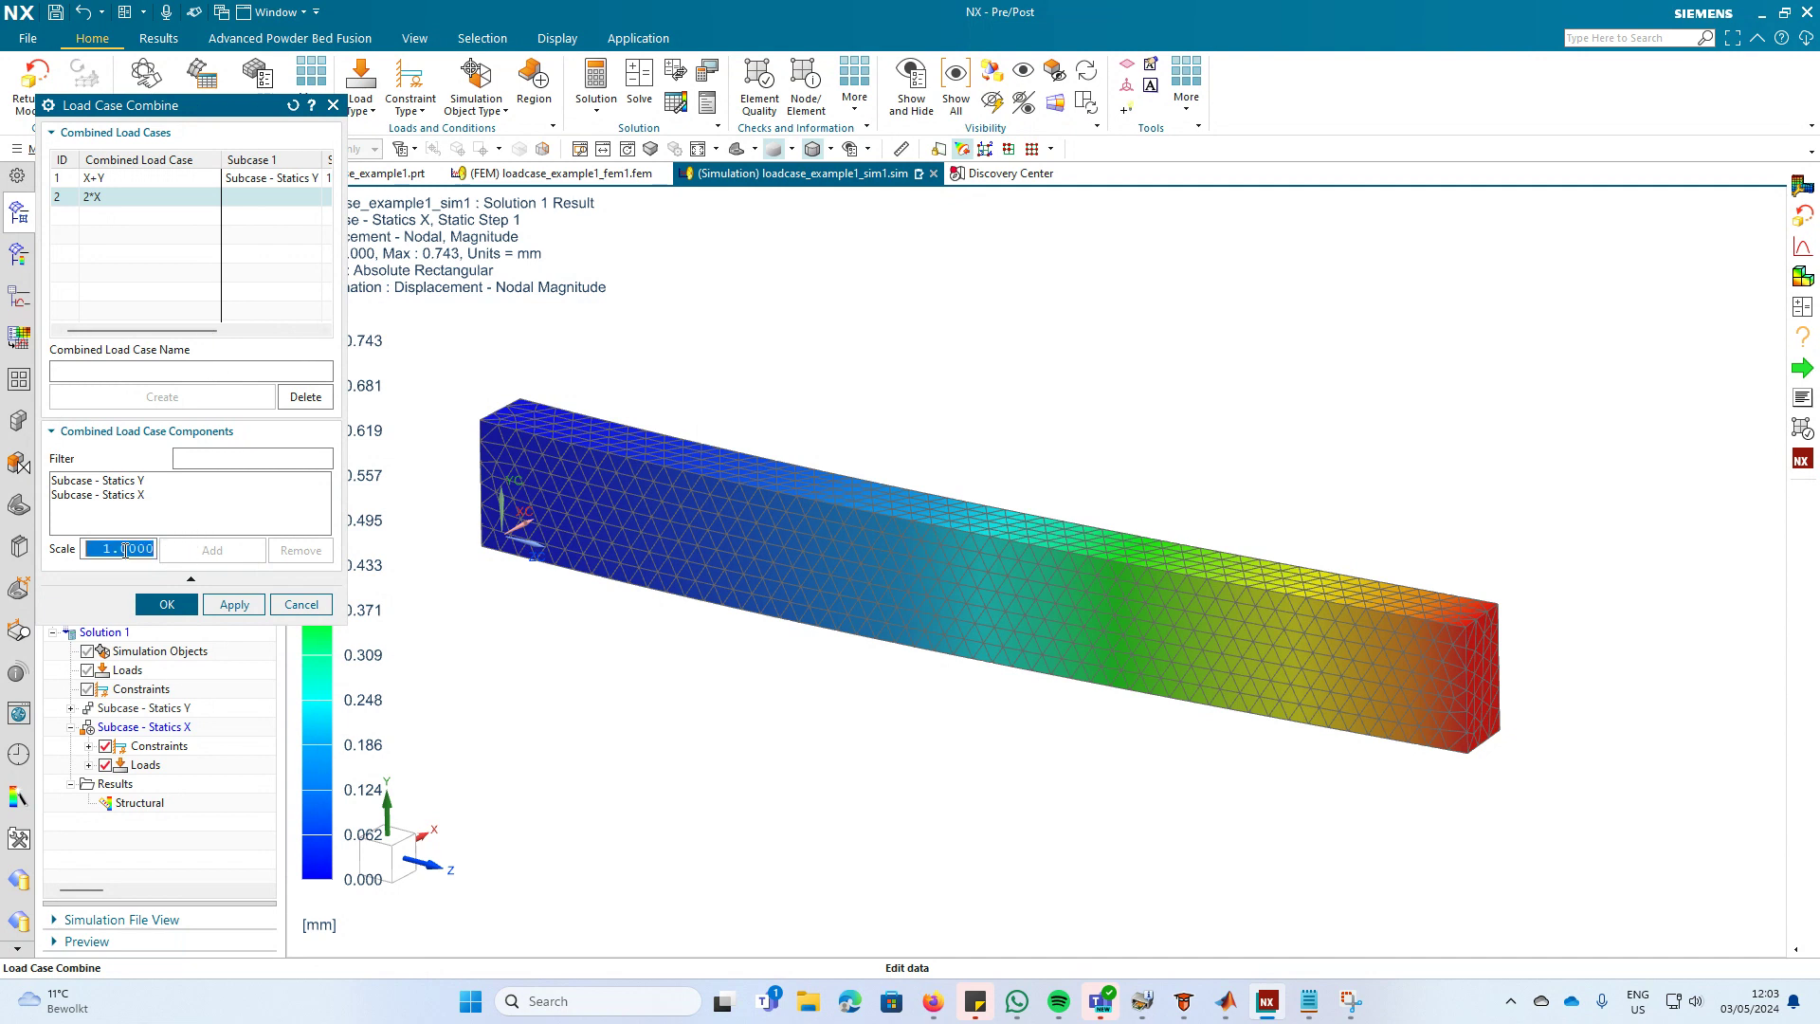
type("2")
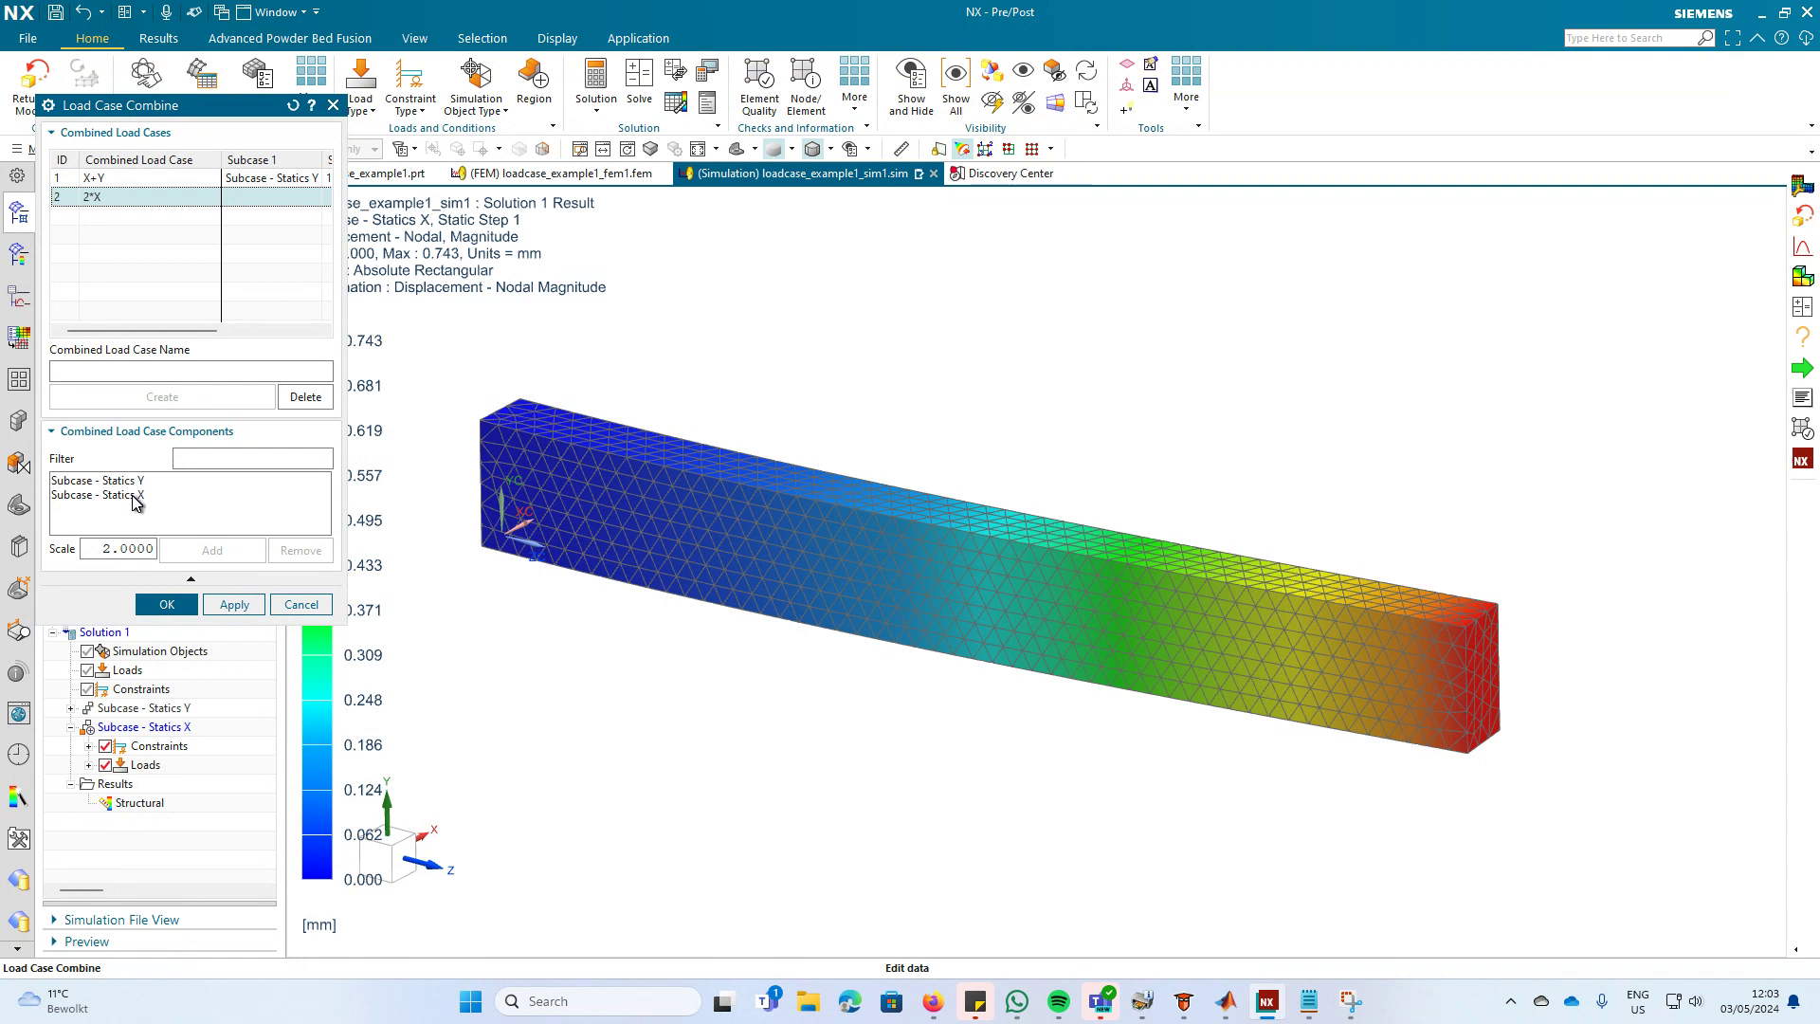
left_click(135, 497)
left_click(166, 605)
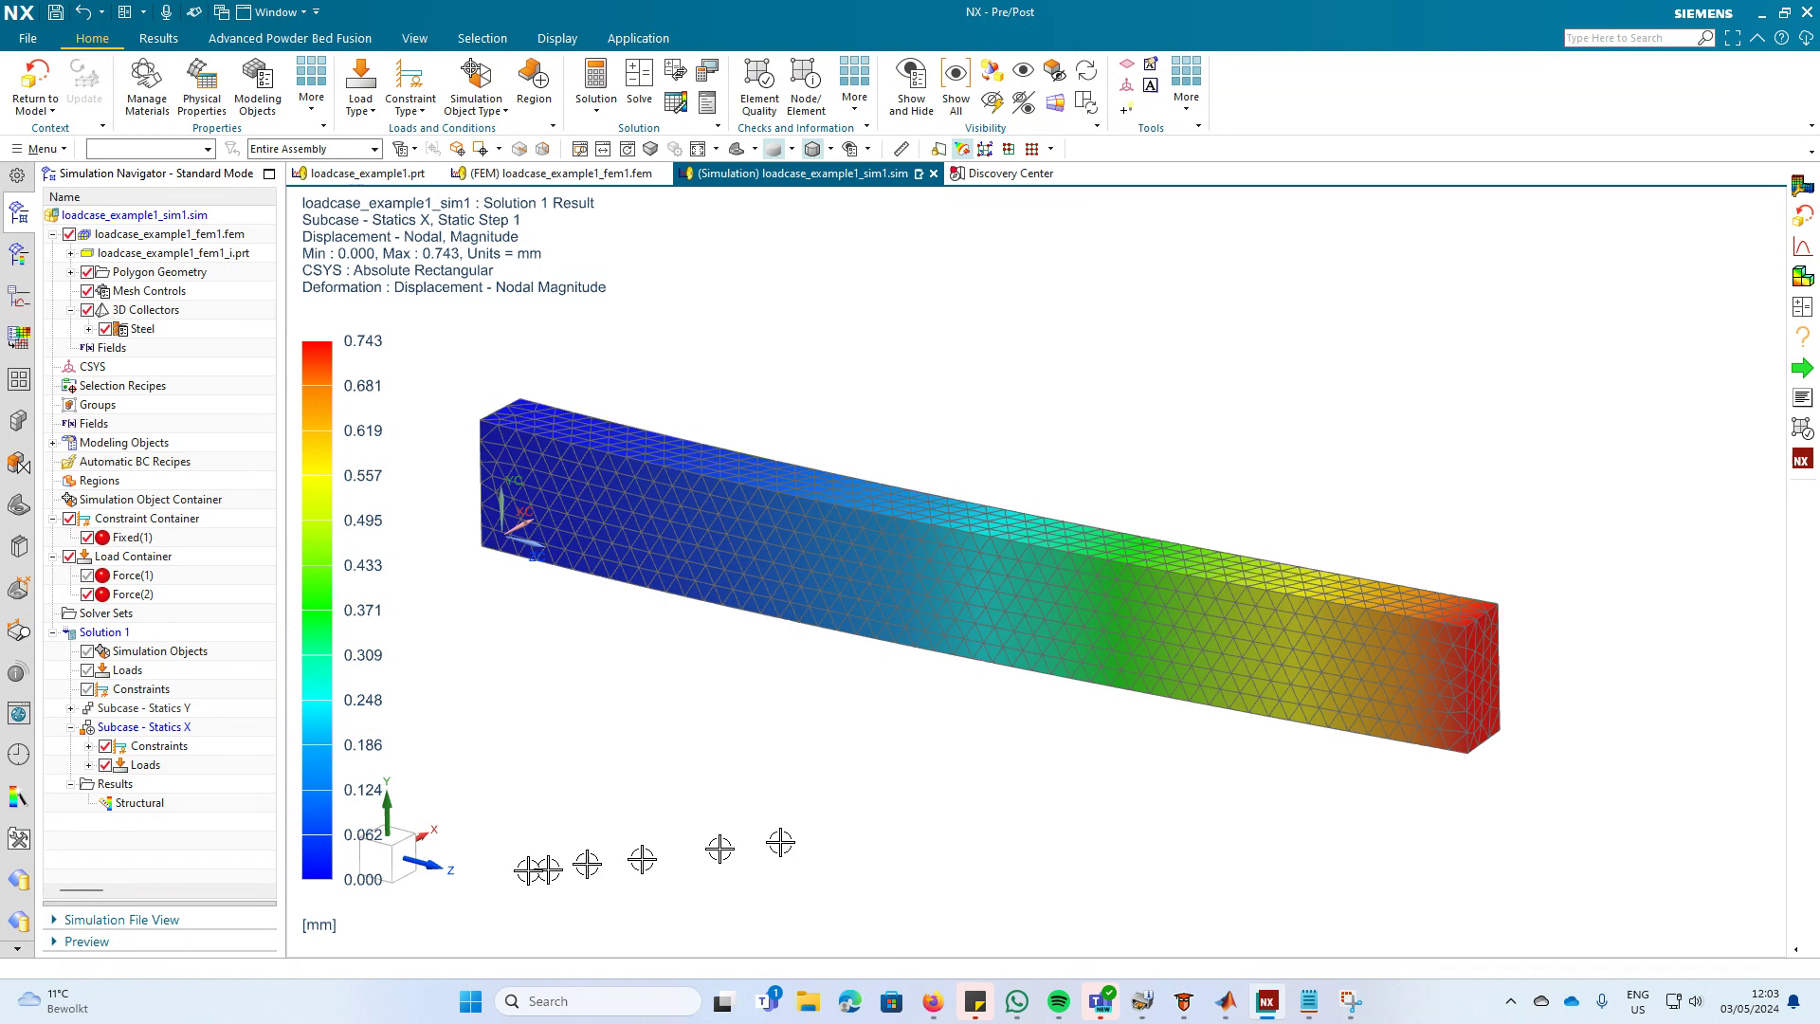
Expand Structural results to reveal X+Y, then go back to the Simulation Navigator.
double_click(140, 807)
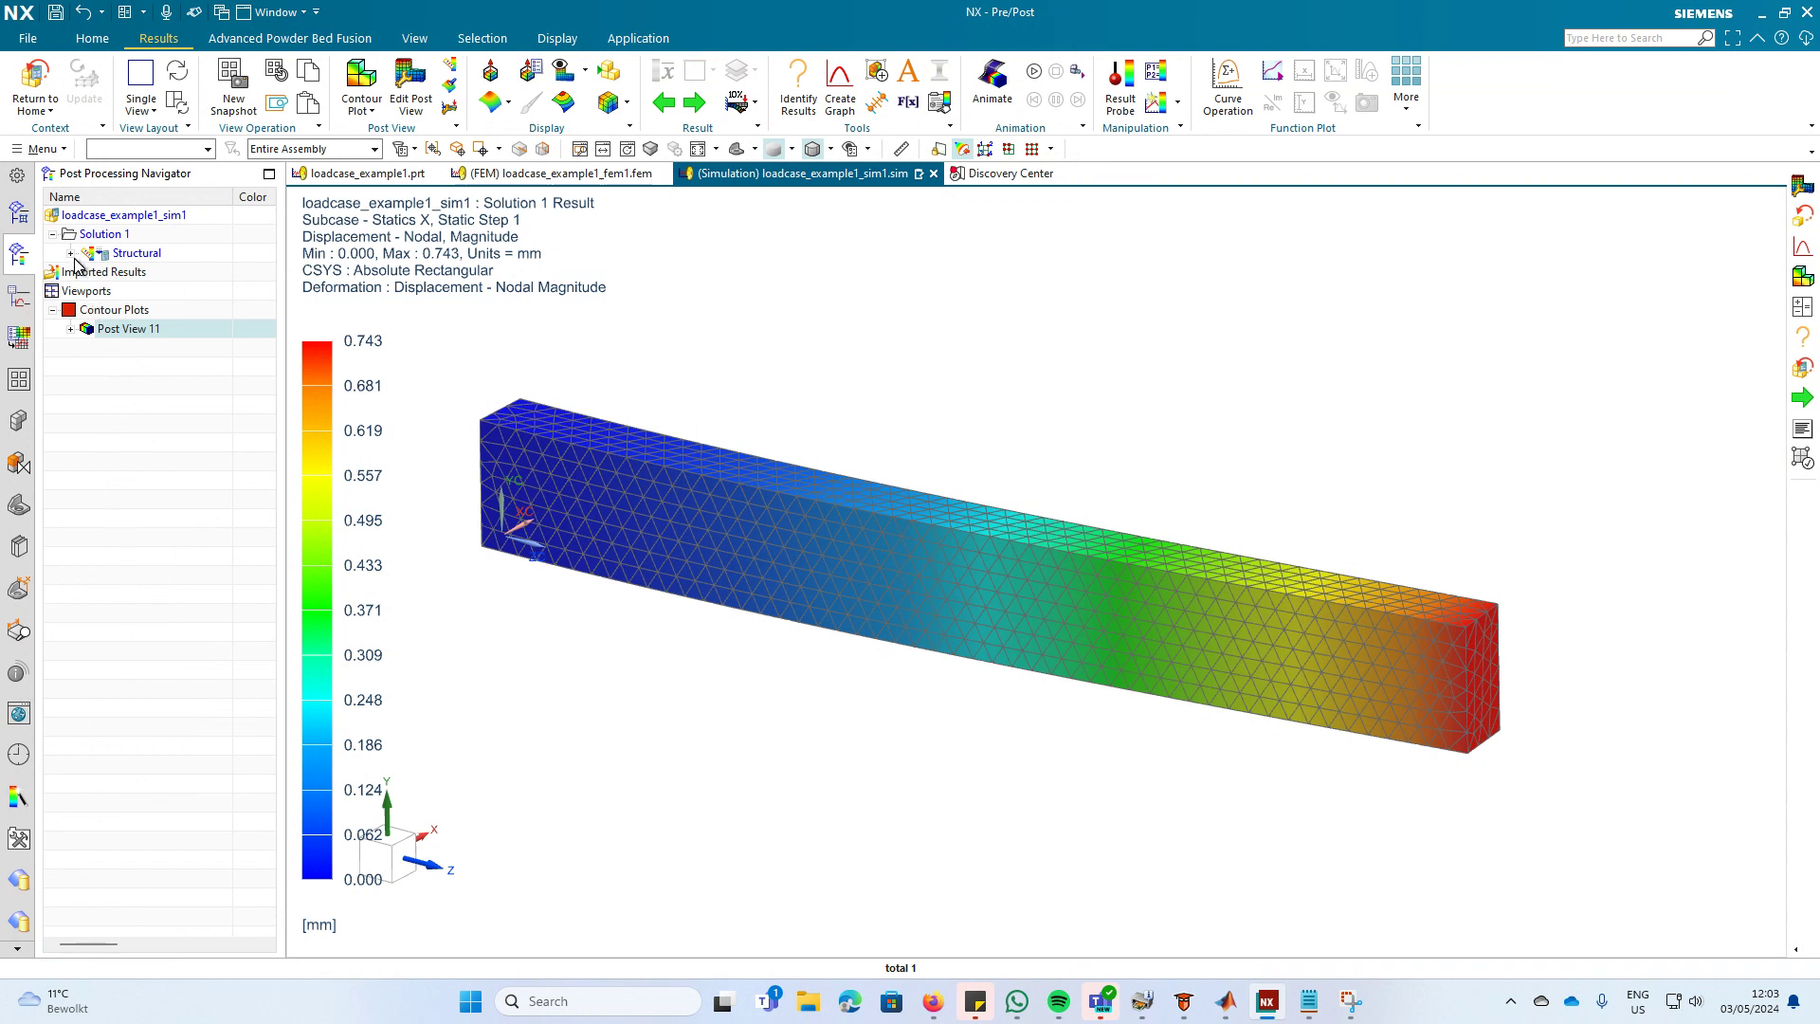
left_click(71, 253)
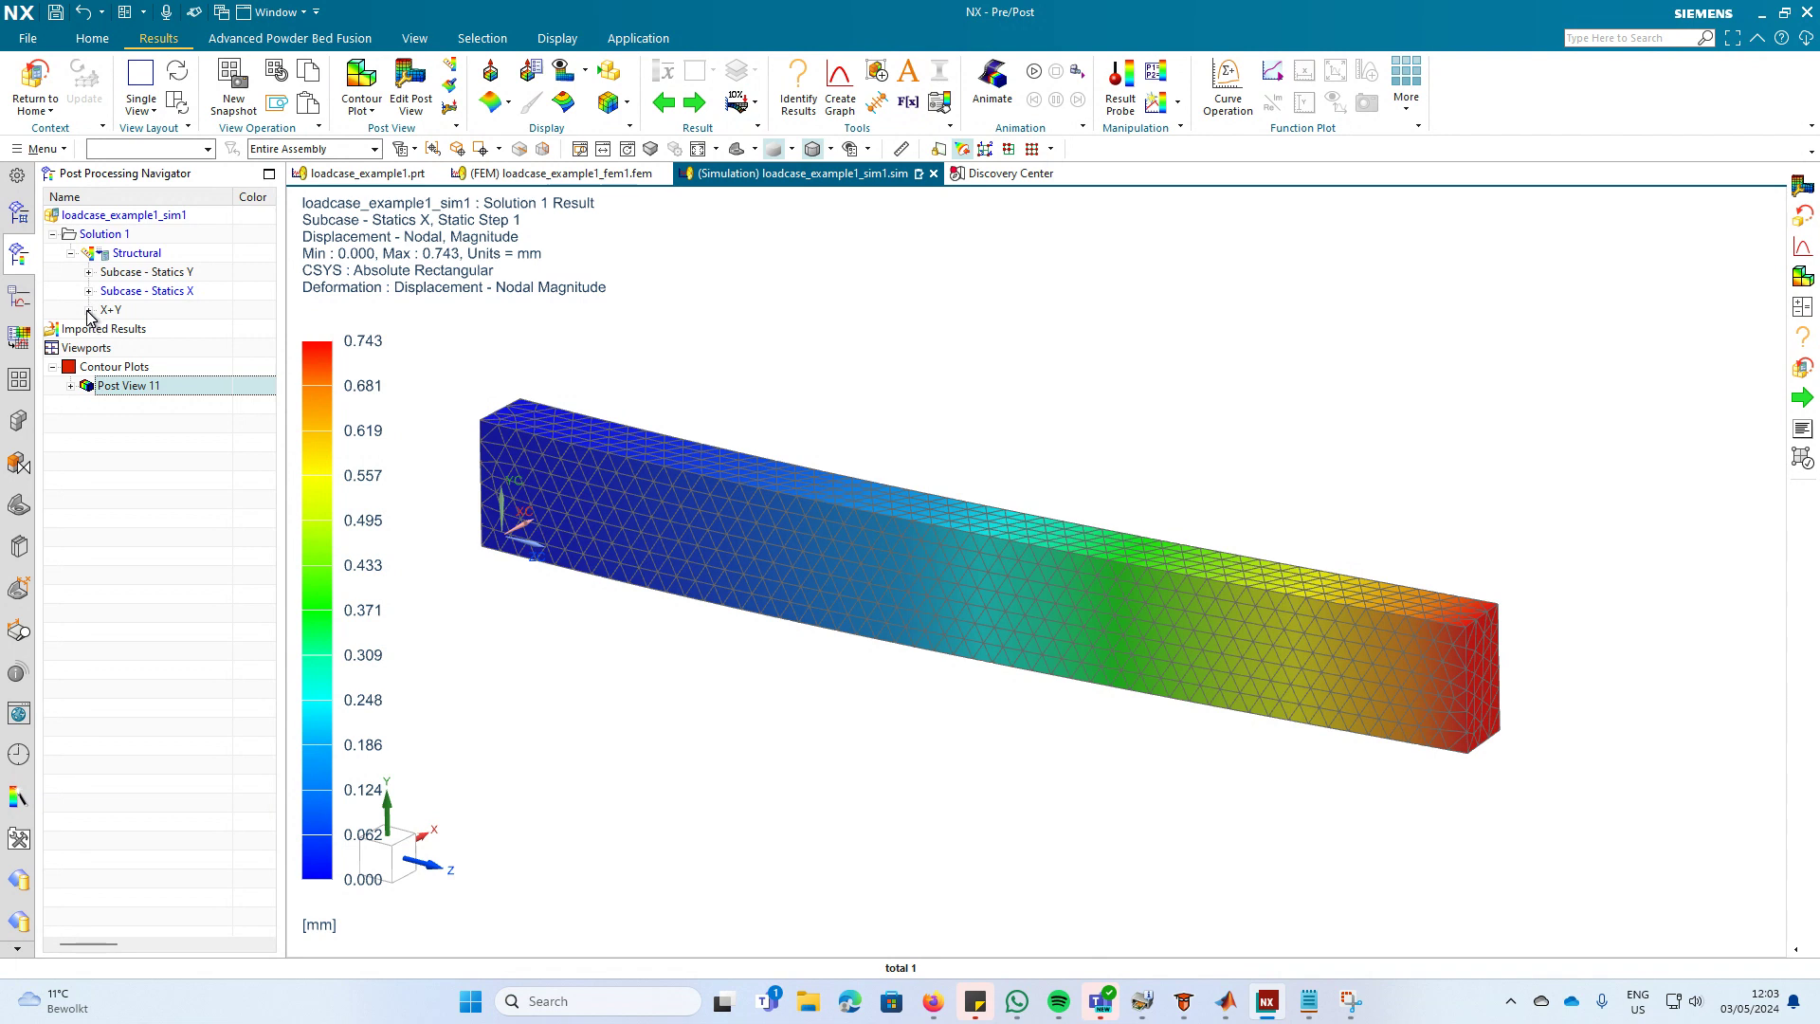
left_click(19, 213)
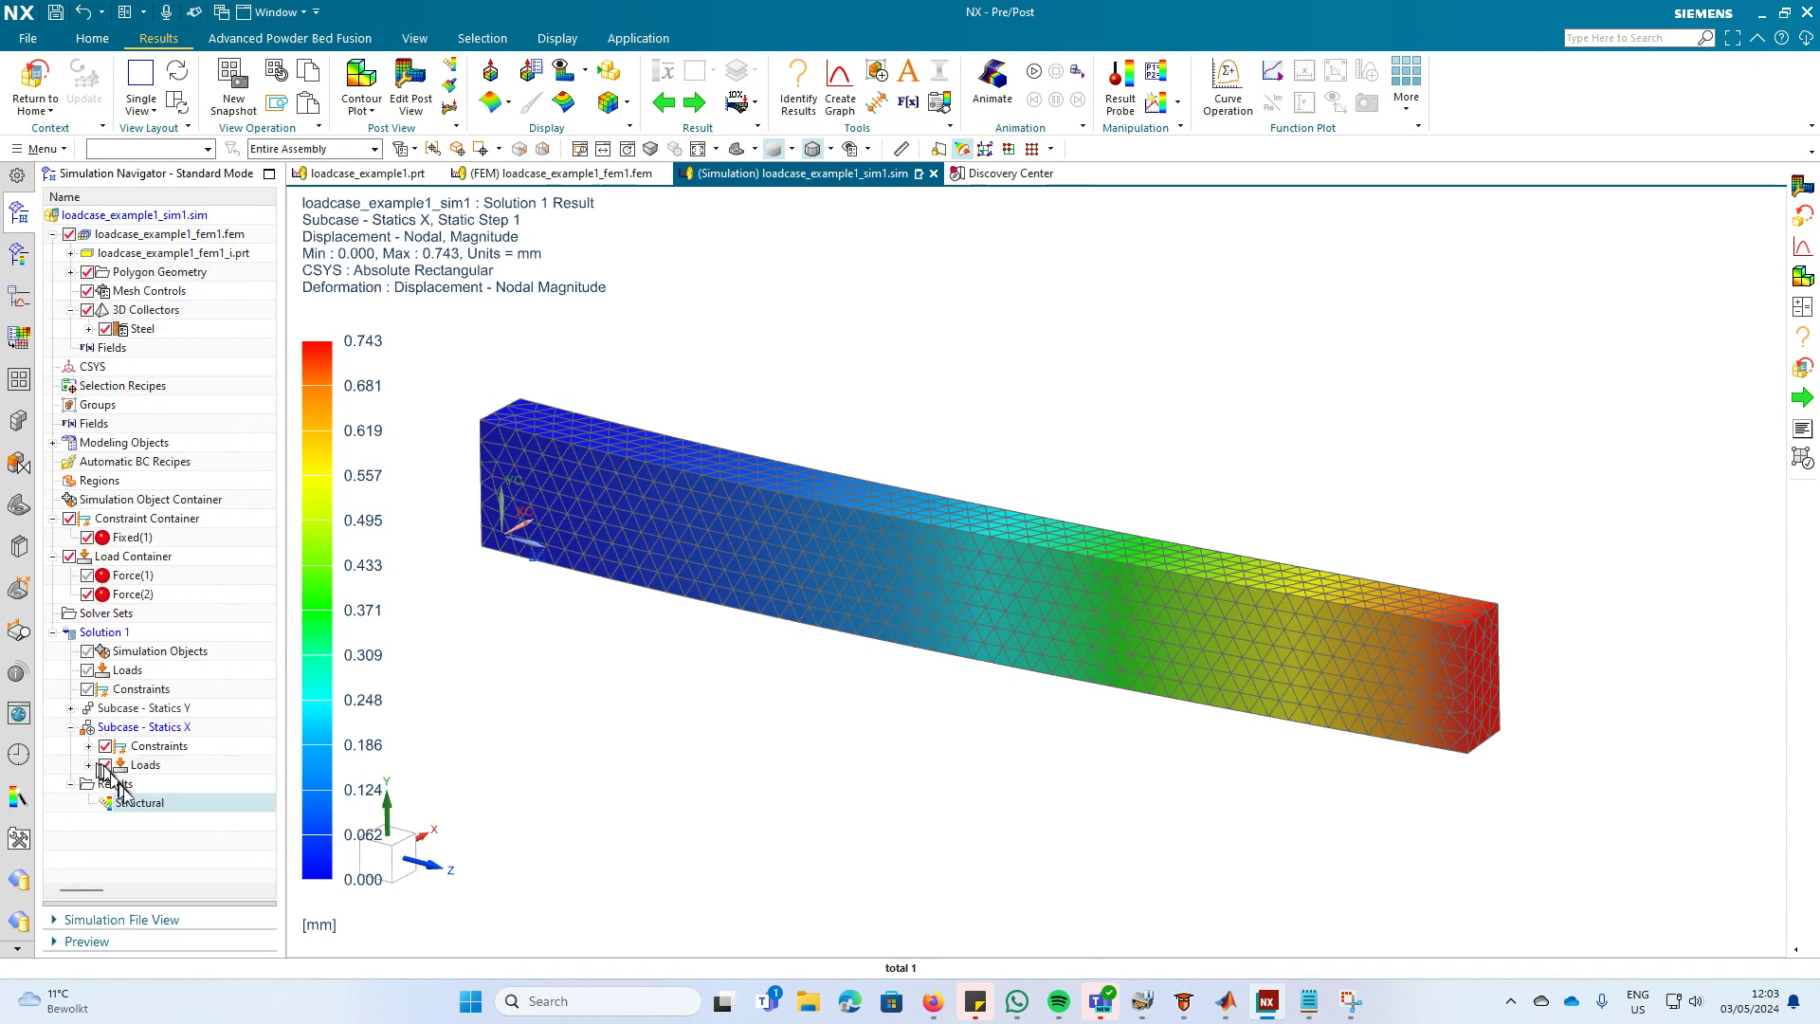
double_click(138, 802)
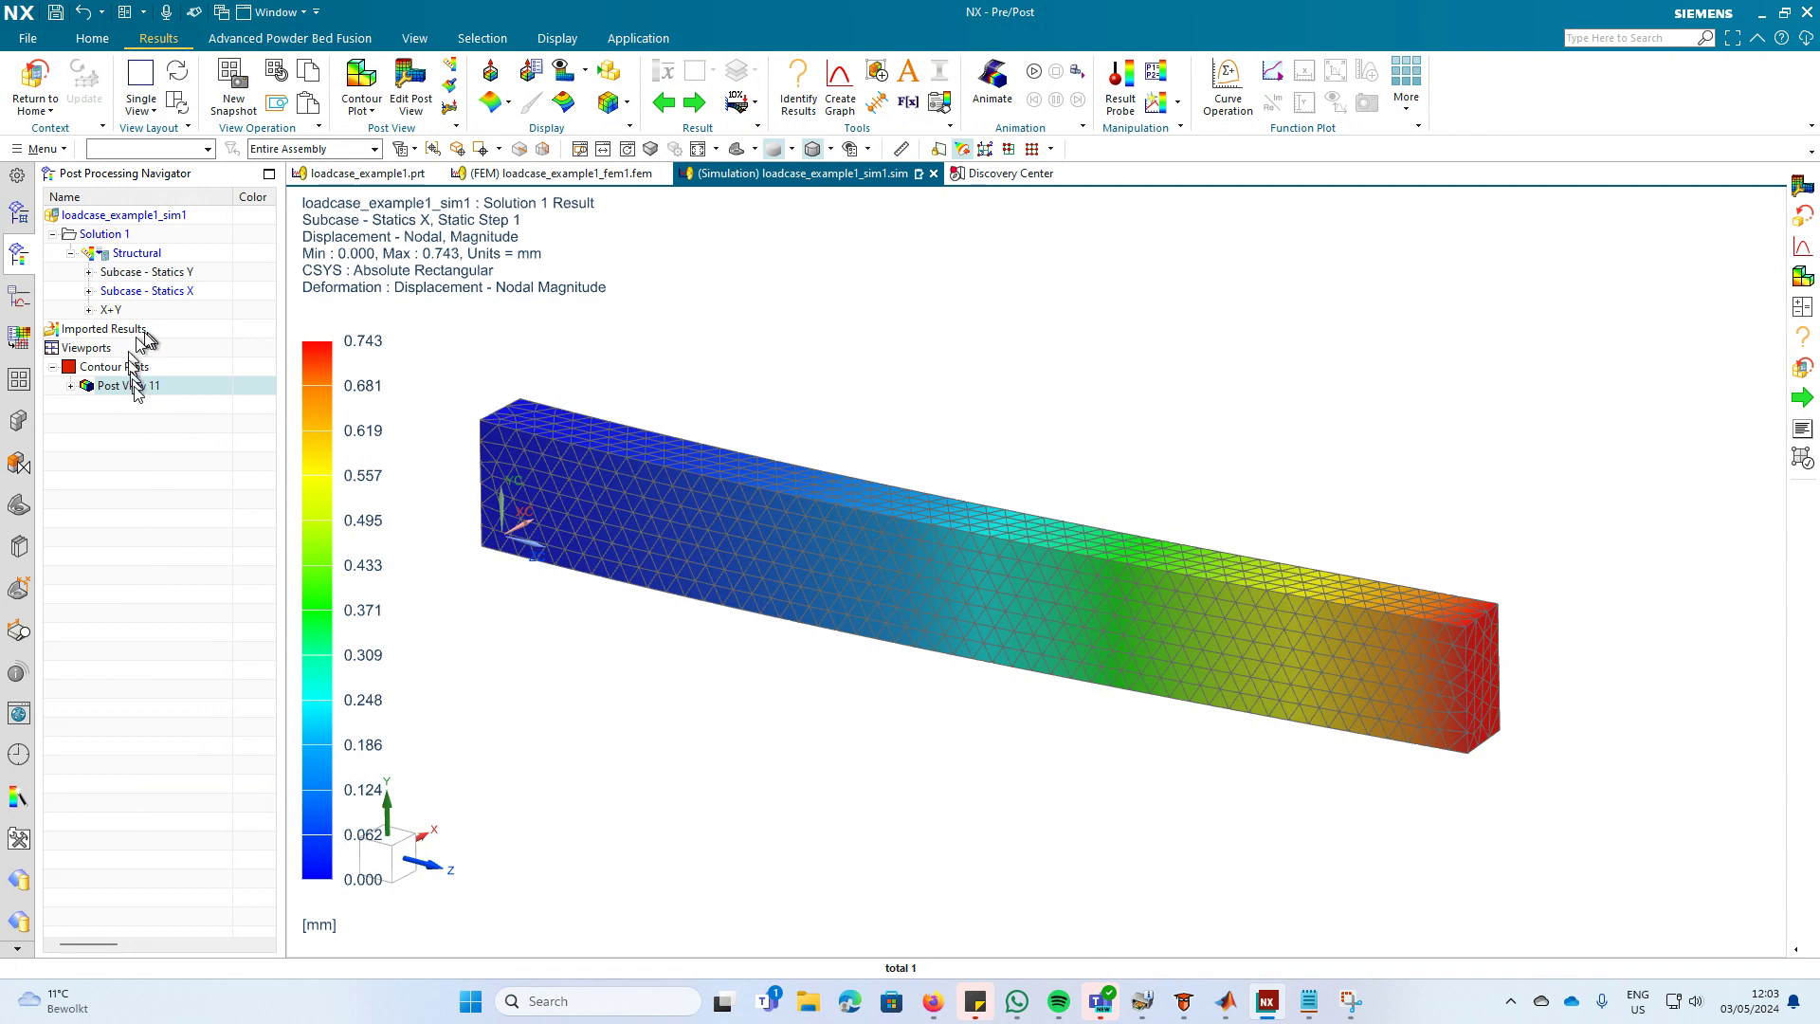
left_click(19, 214)
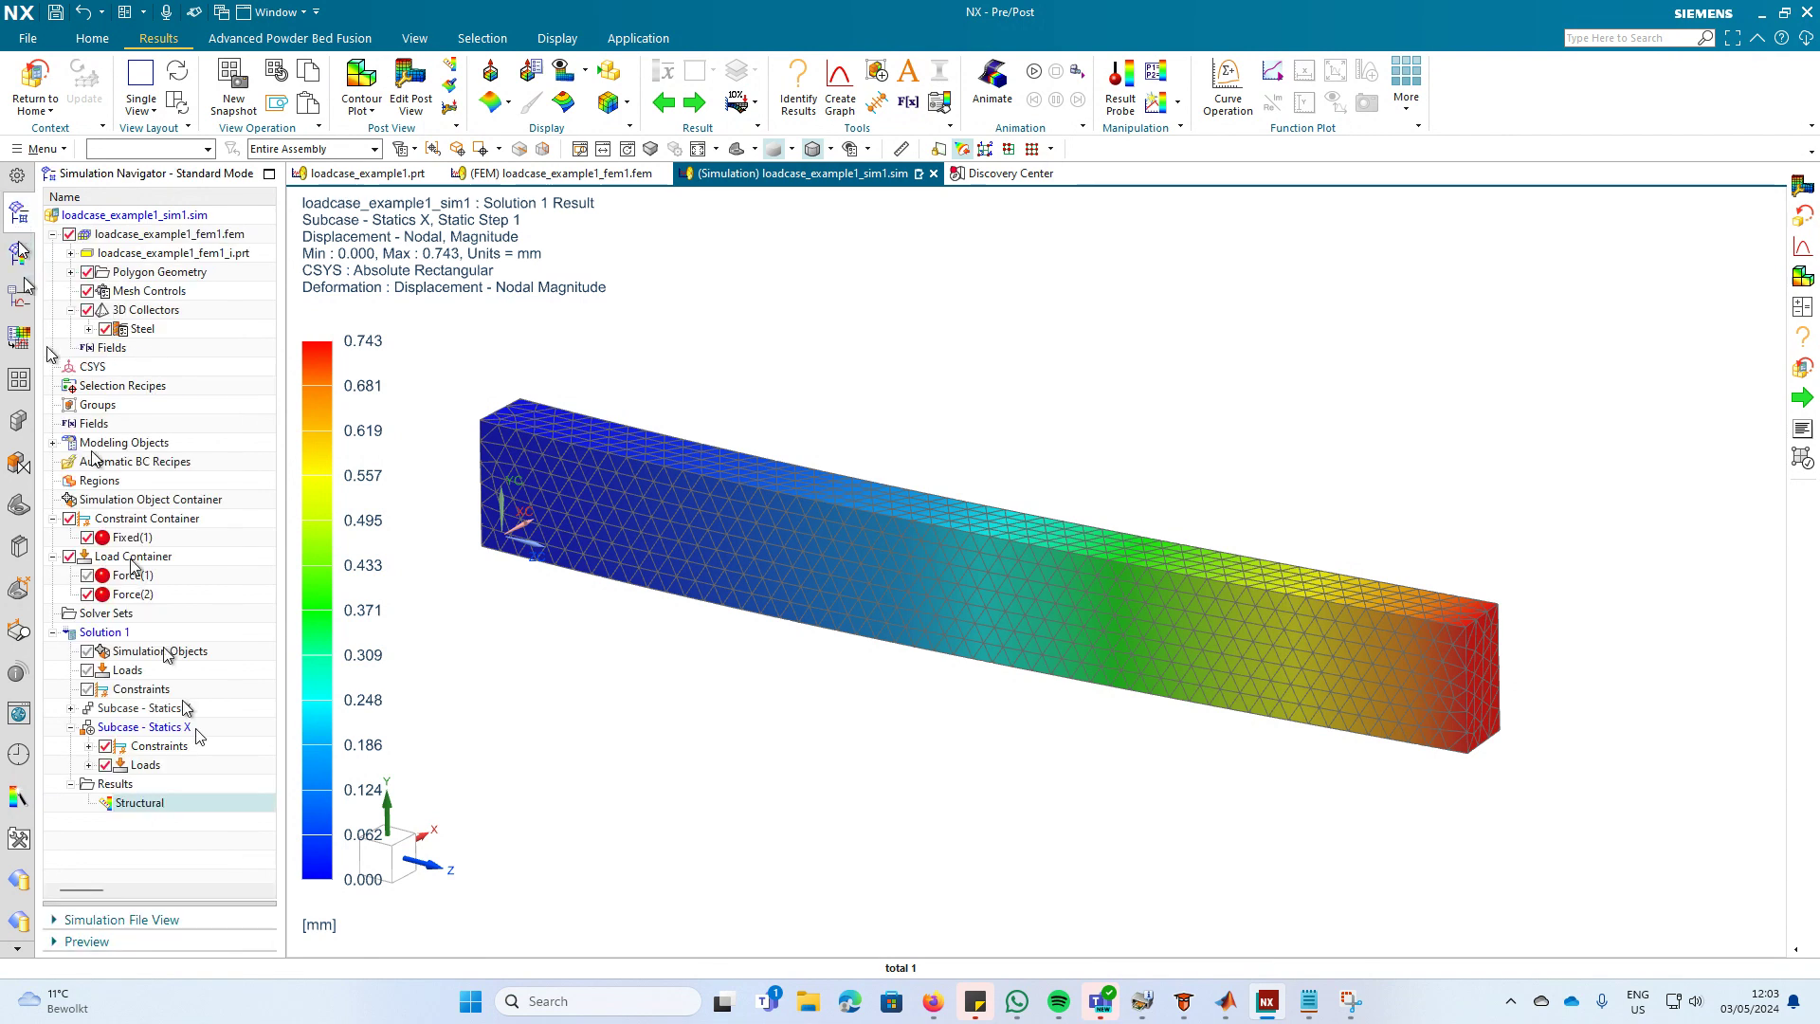
Create a combined load case named 2X from the Structural results.
right_click(178, 802)
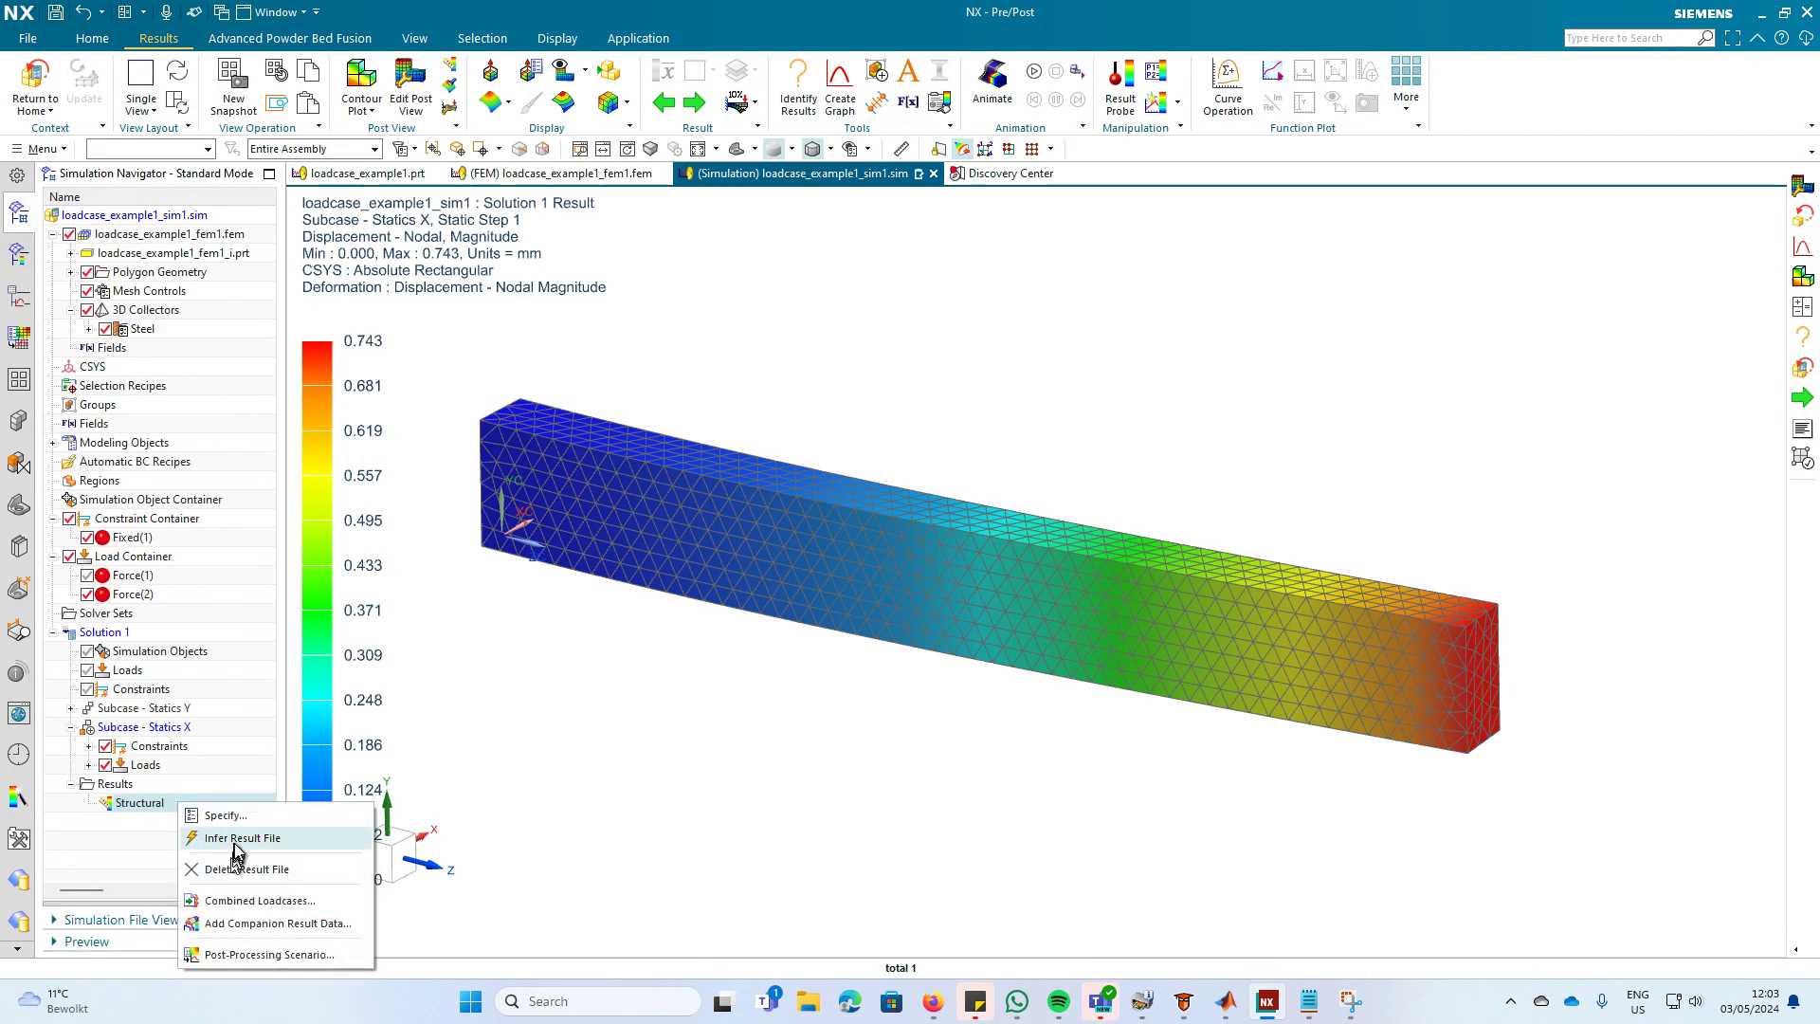
left_click(256, 900)
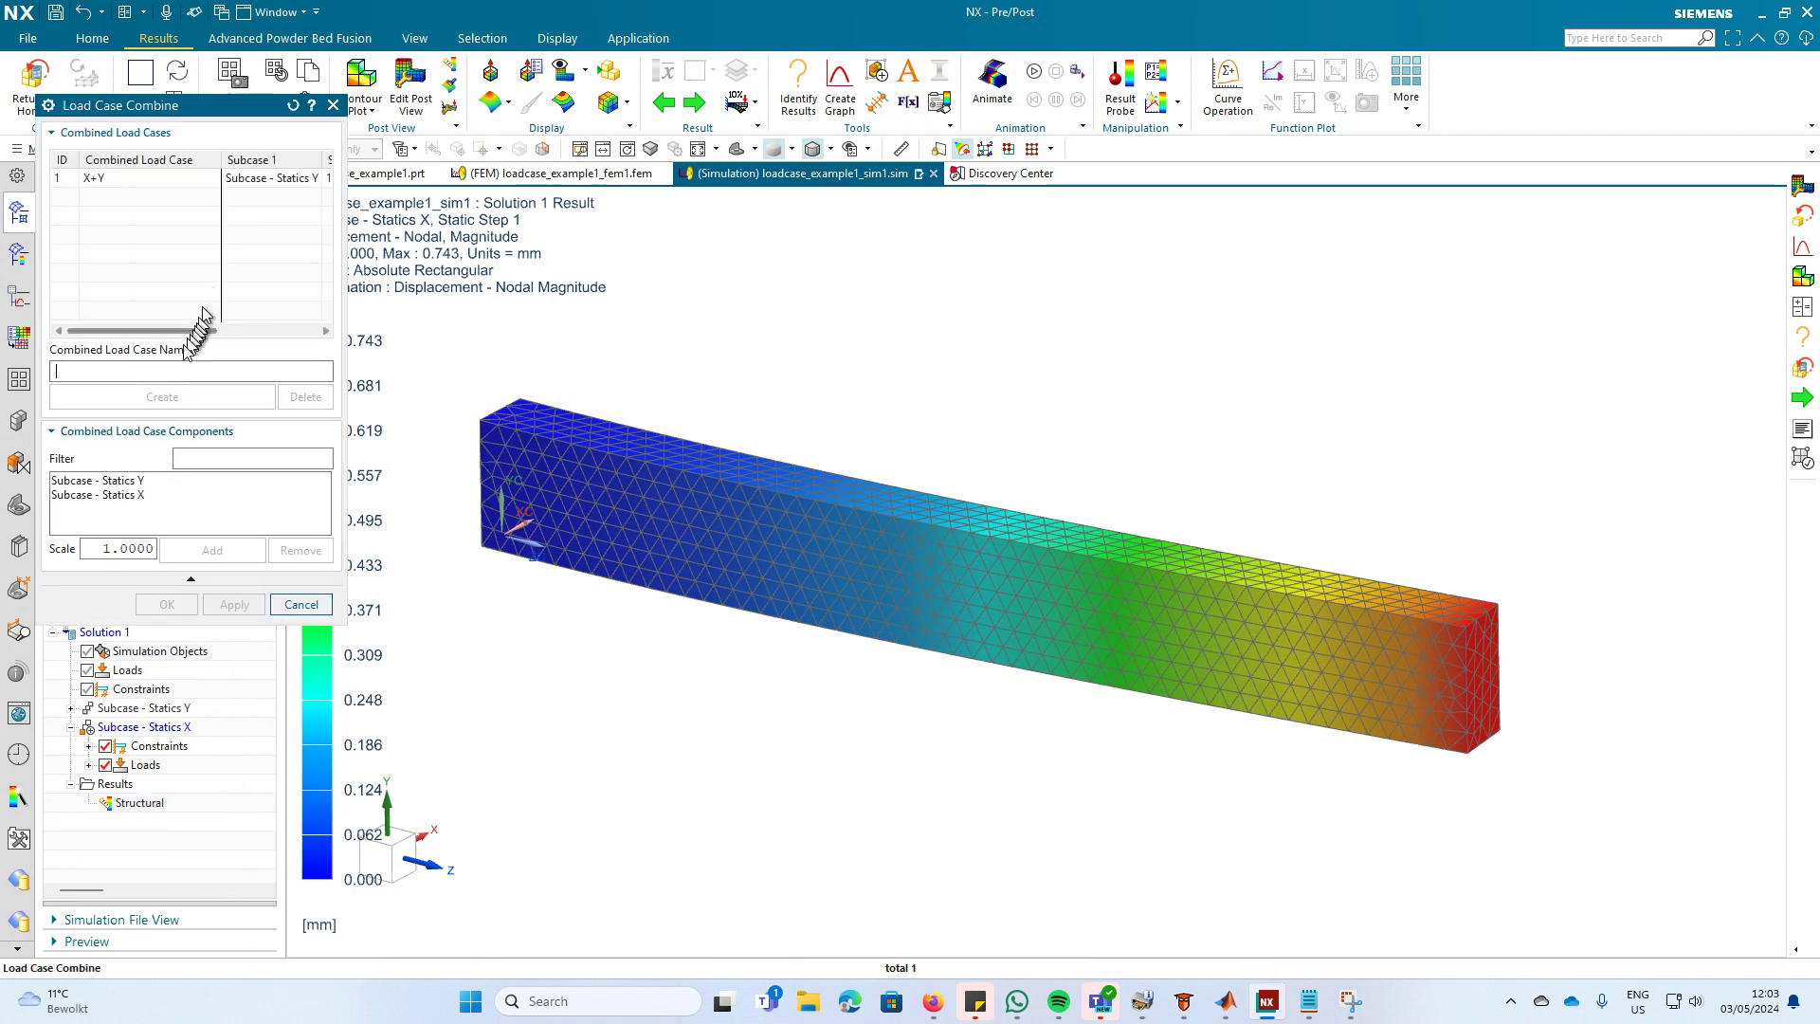
mouse_move(144, 333)
type("@")
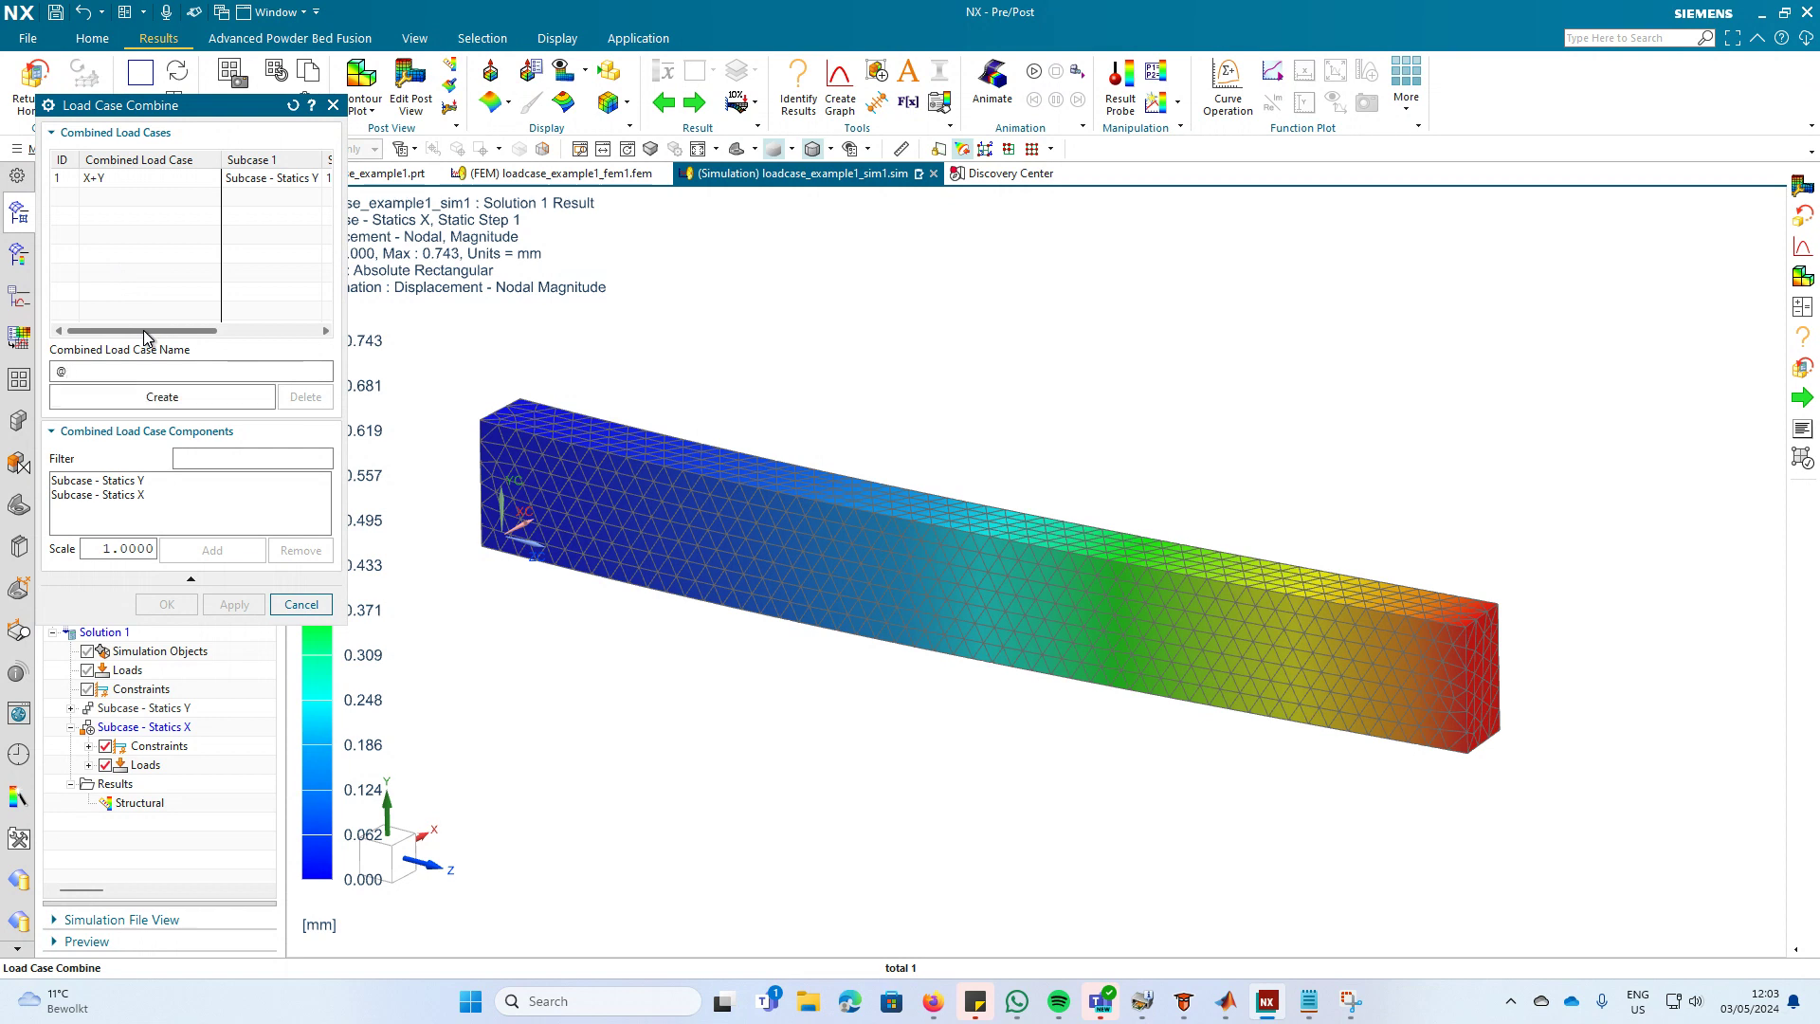
key("BackSpace")
key("BackSpace")
type("2X")
left_click(131, 400)
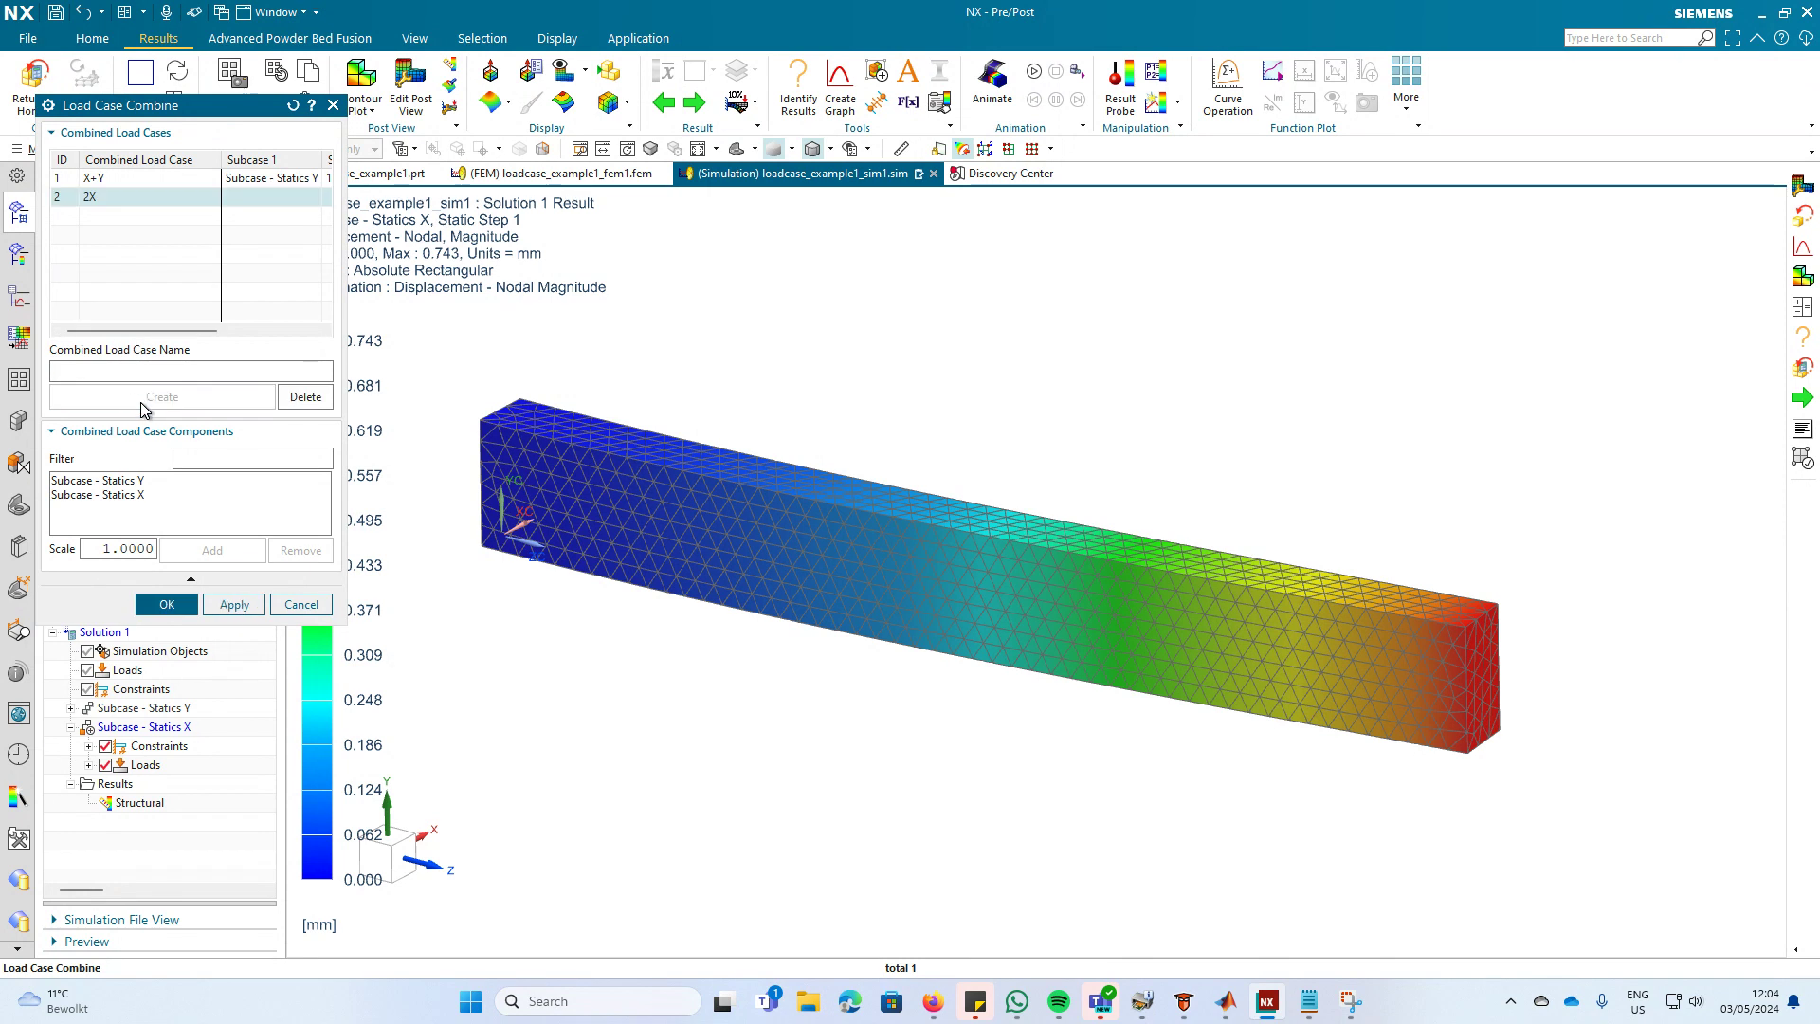
Add Subcase - Statics X at scale 2 to 2X and confirm.
left_click(138, 495)
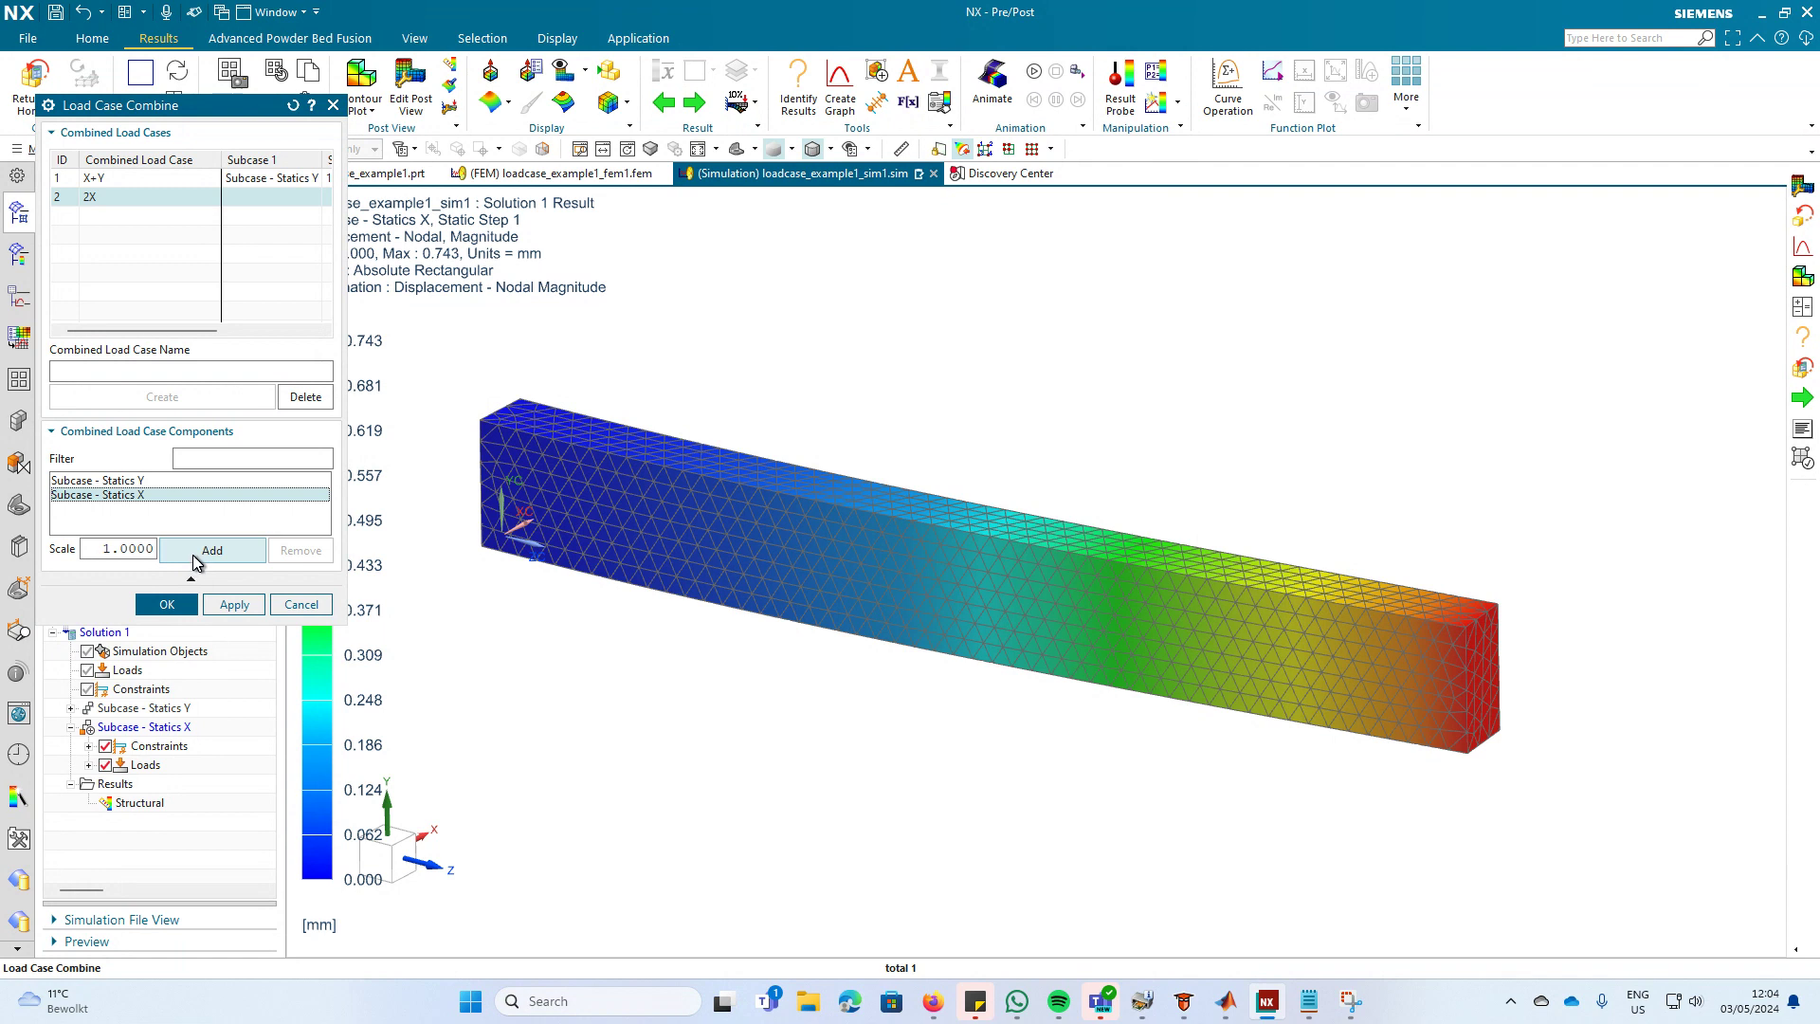
double_click(122, 552)
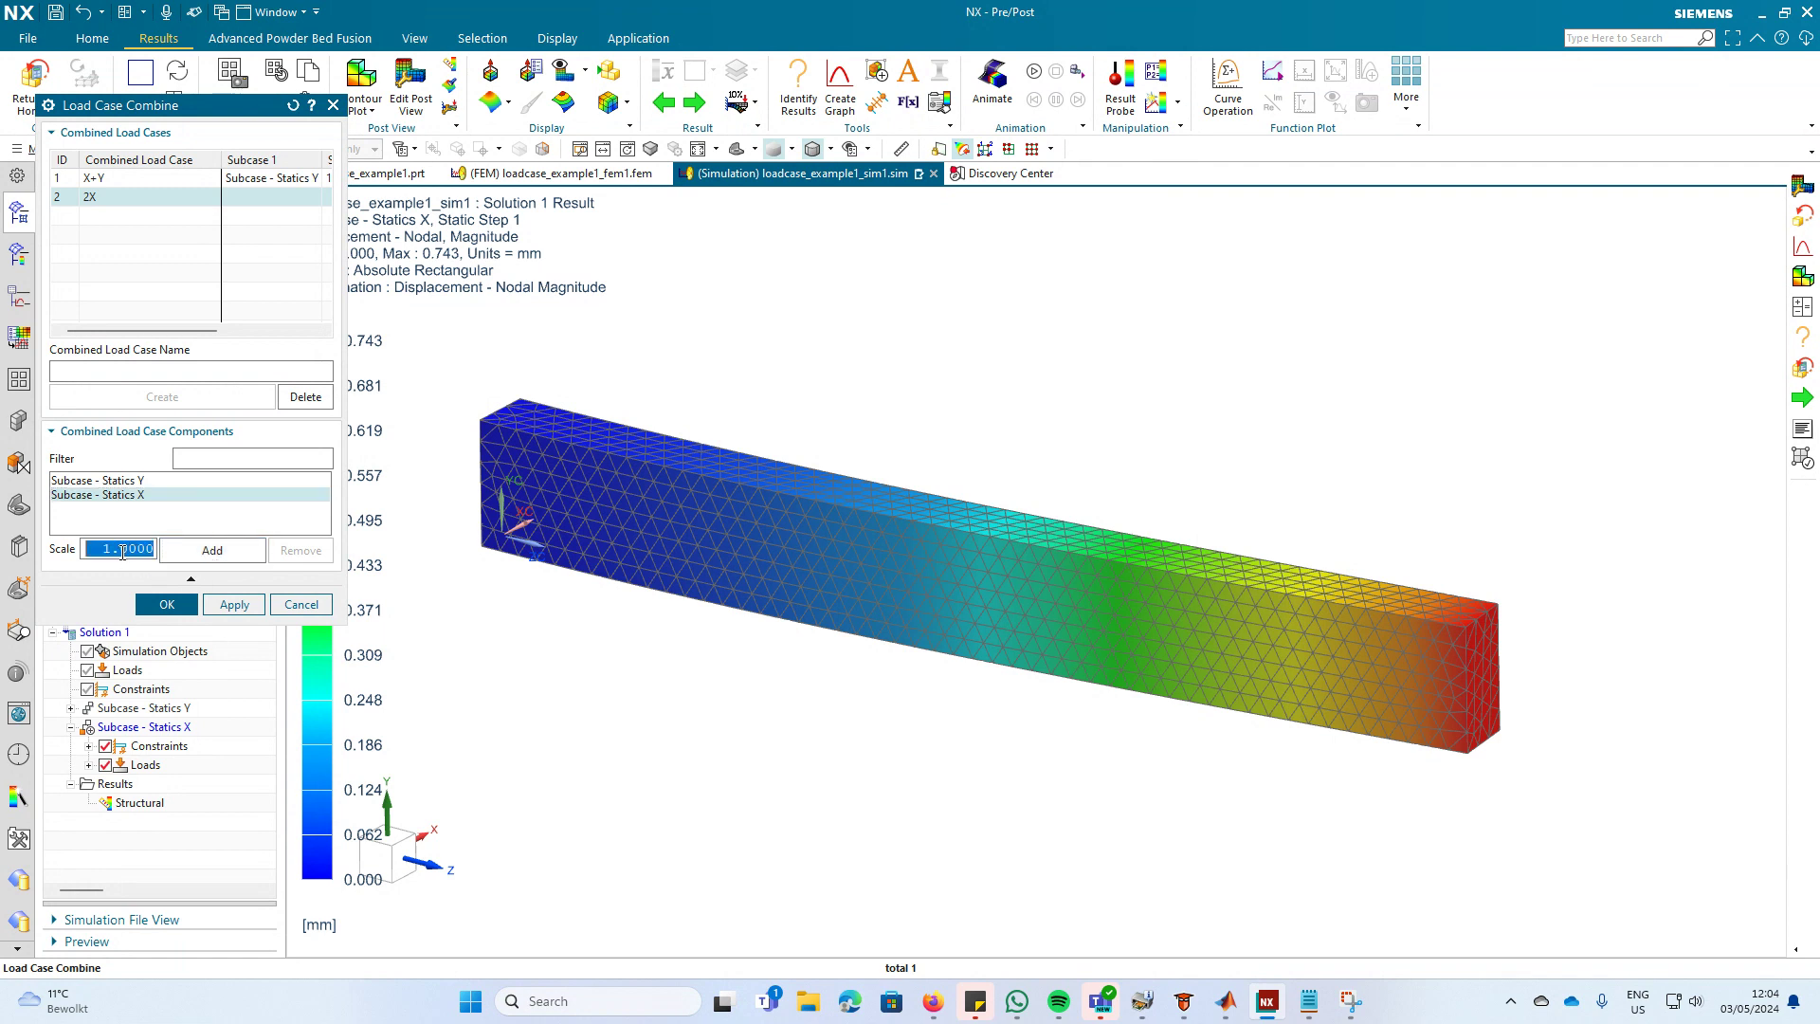
type("2")
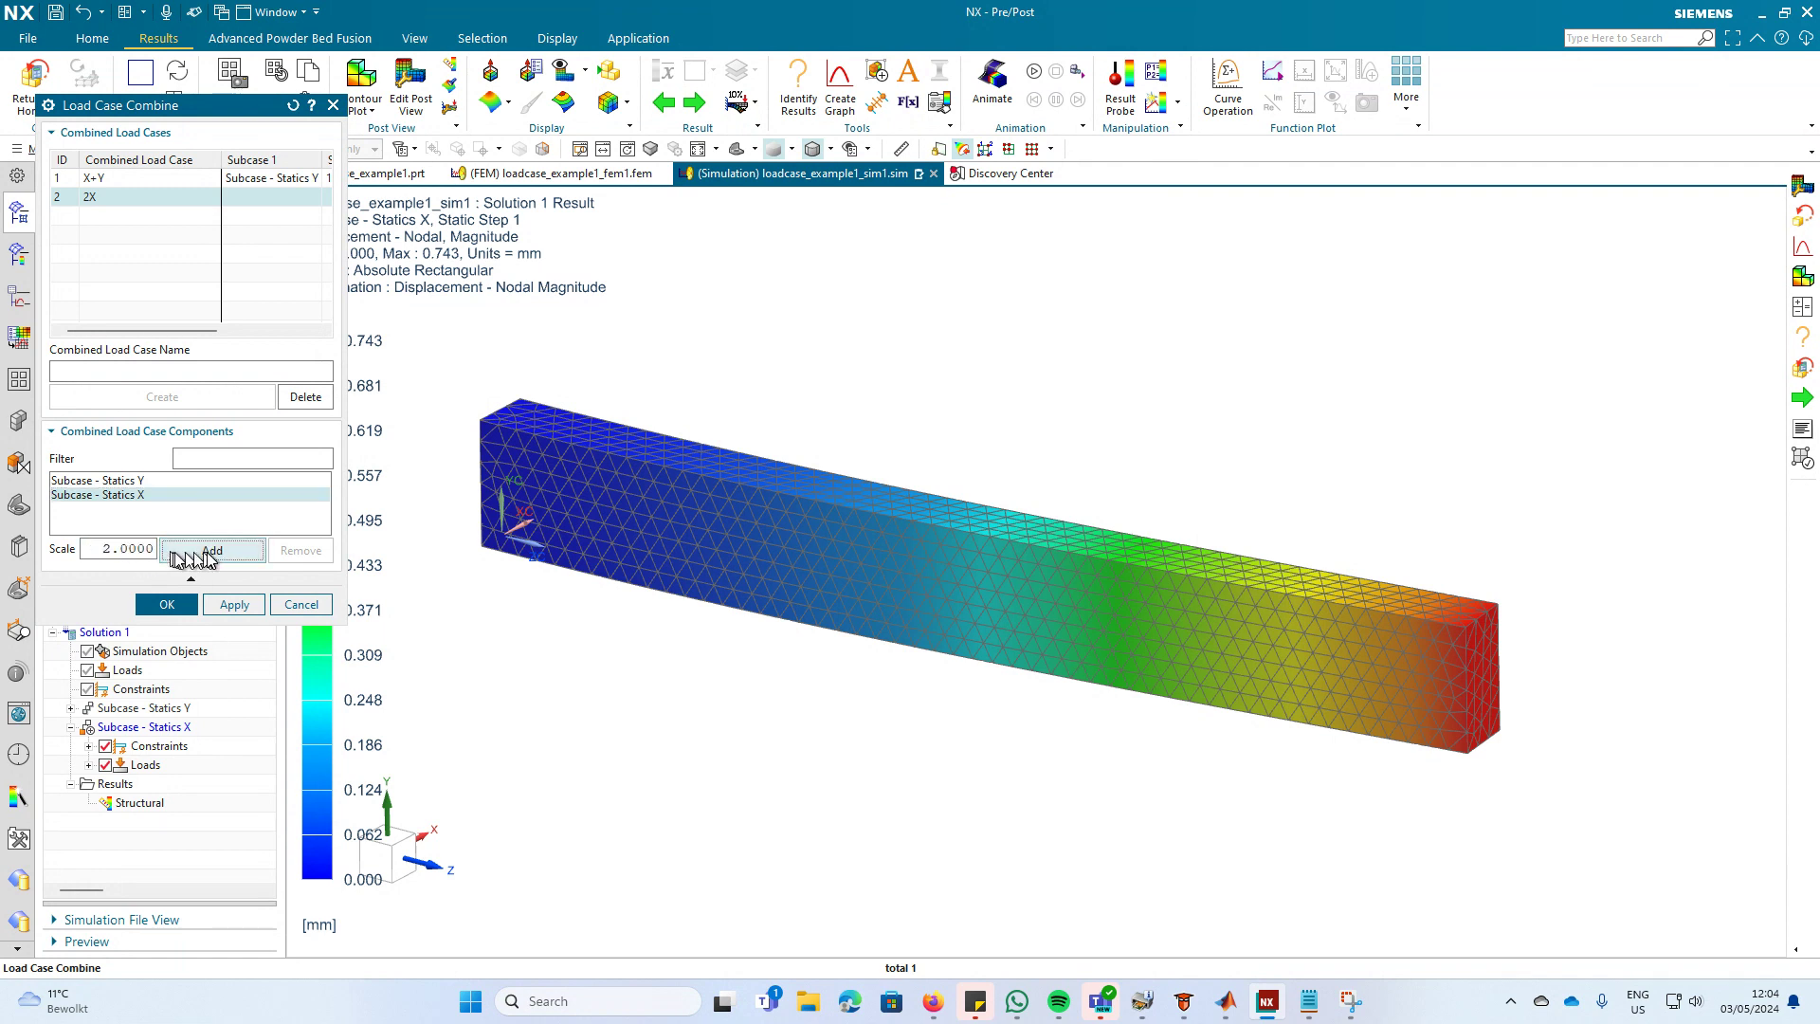
left_click(211, 556)
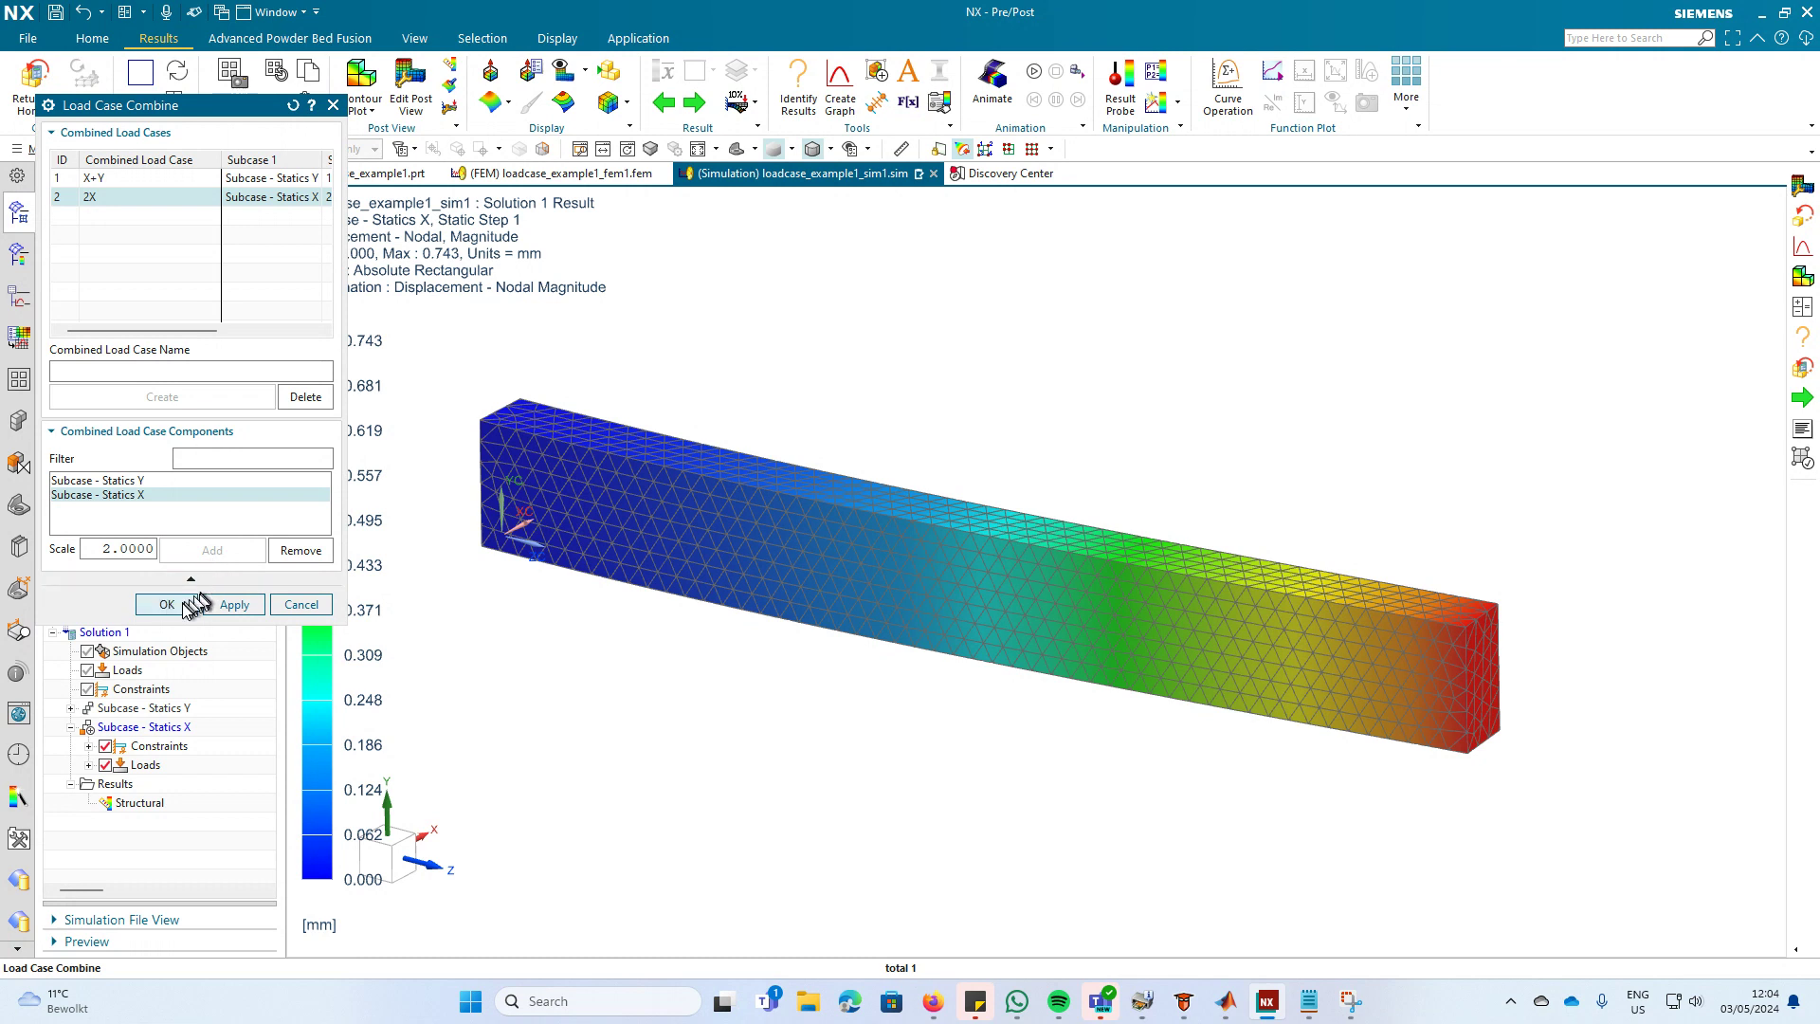
left_click(176, 605)
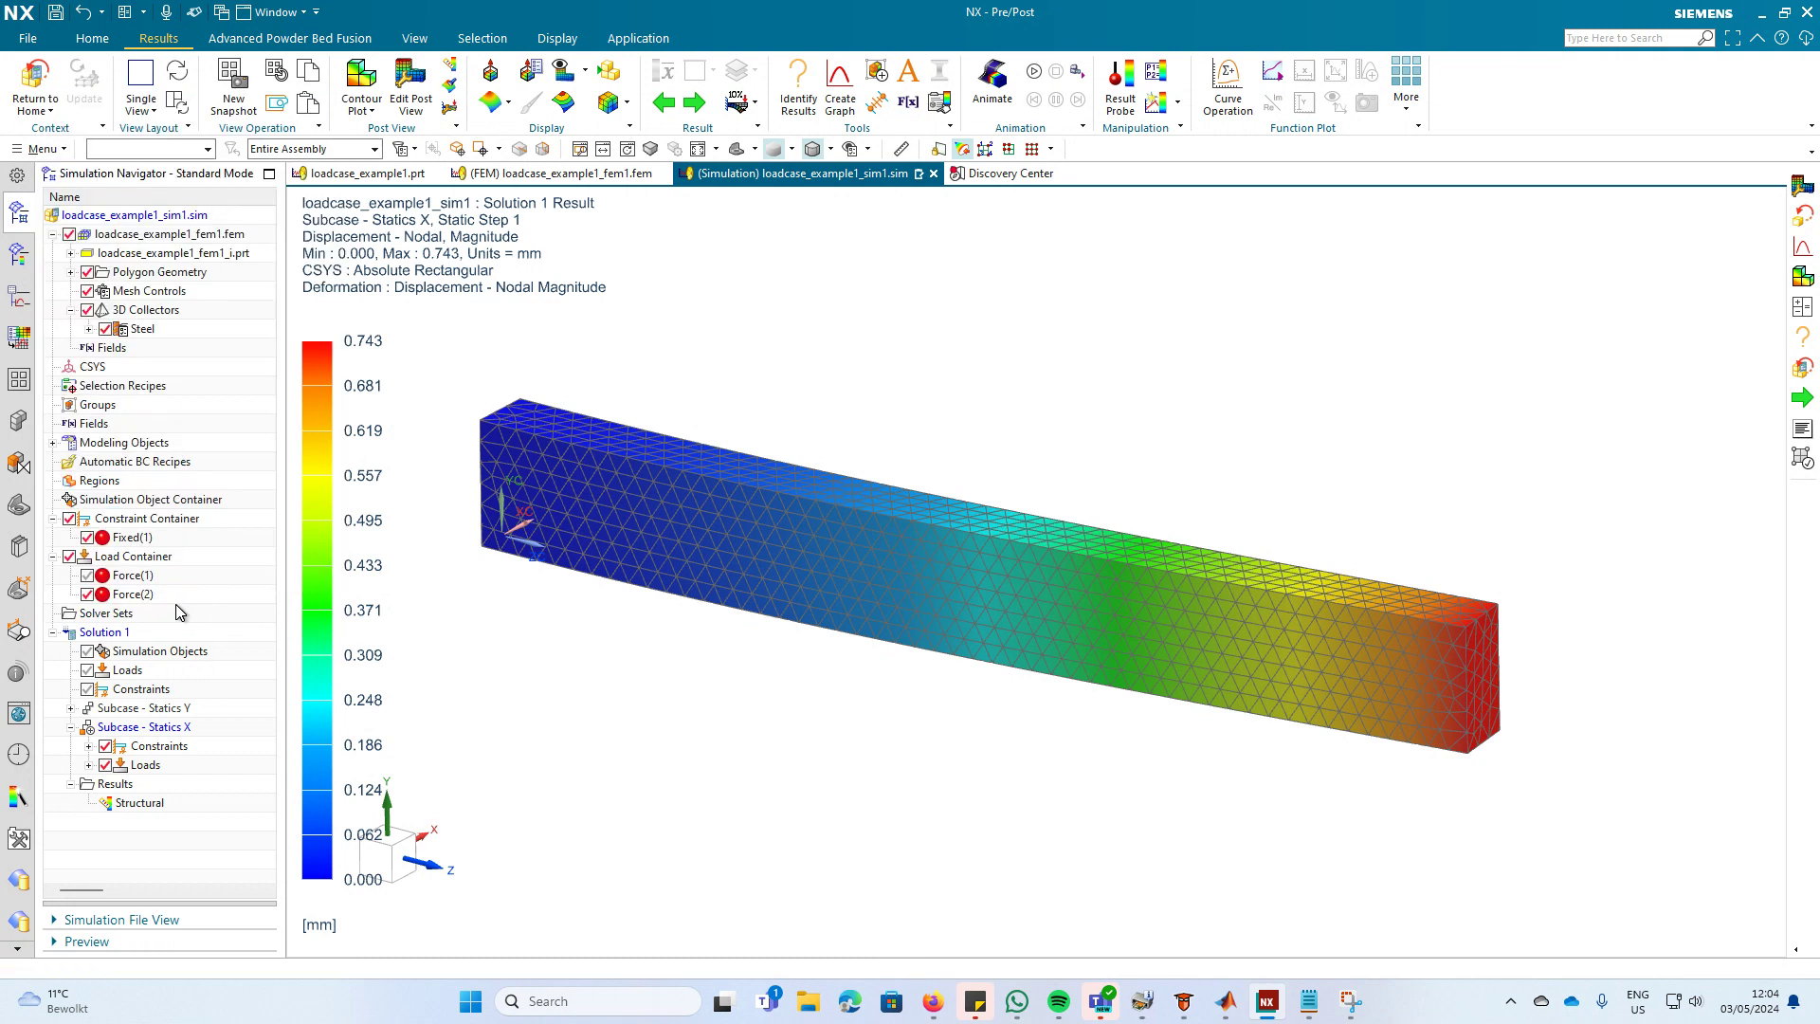
Plot the X+Y nodal displacement contour (0.767 mm max) beside the hand calculation.
double_click(139, 799)
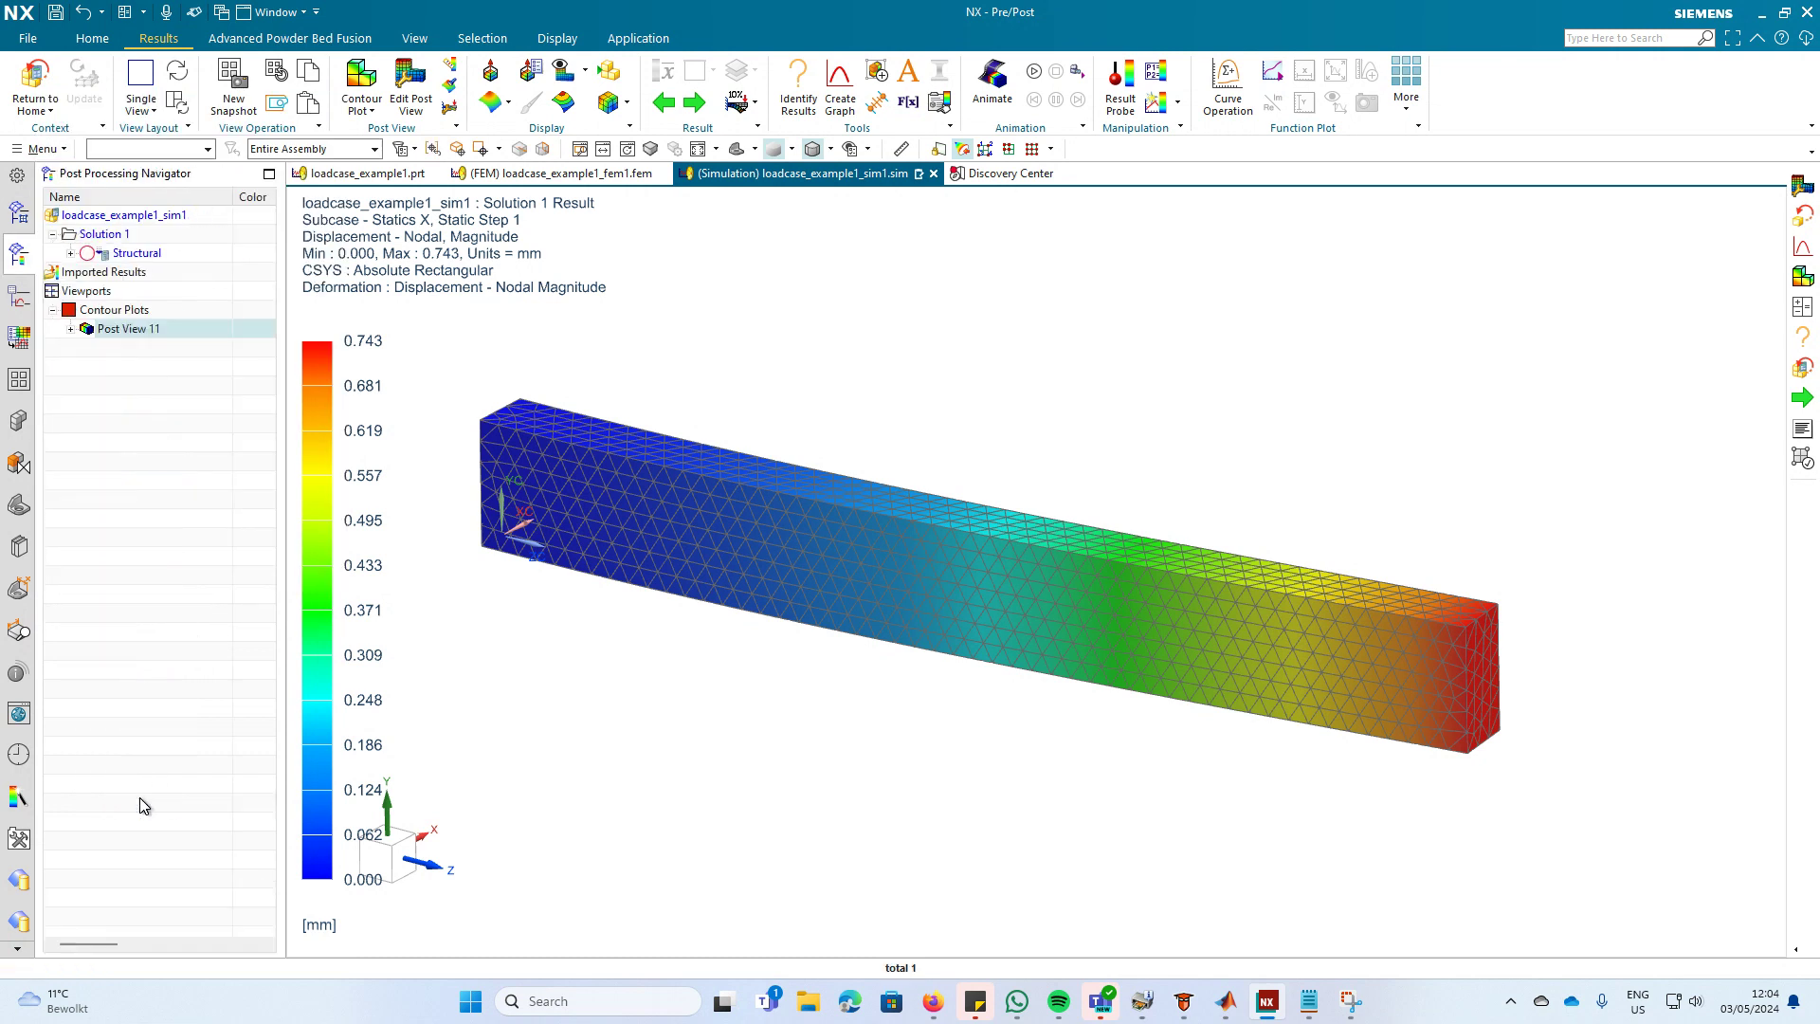
left_click(71, 253)
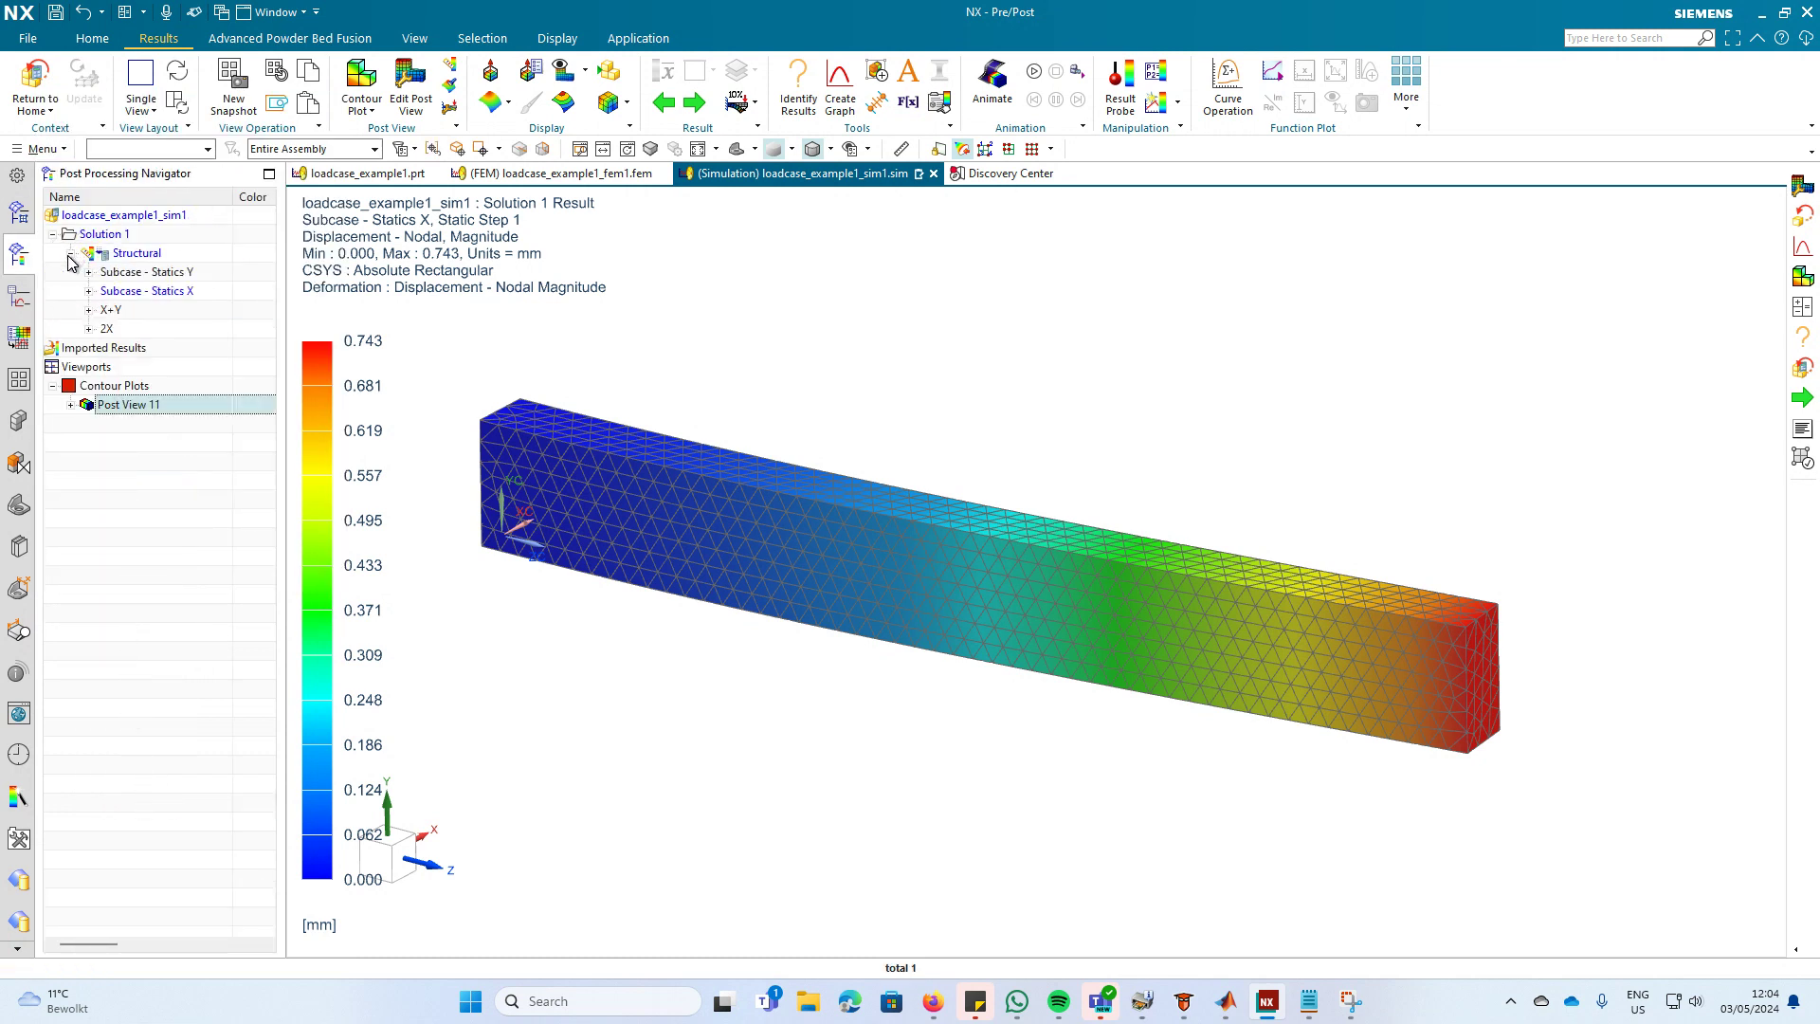
left_click(88, 309)
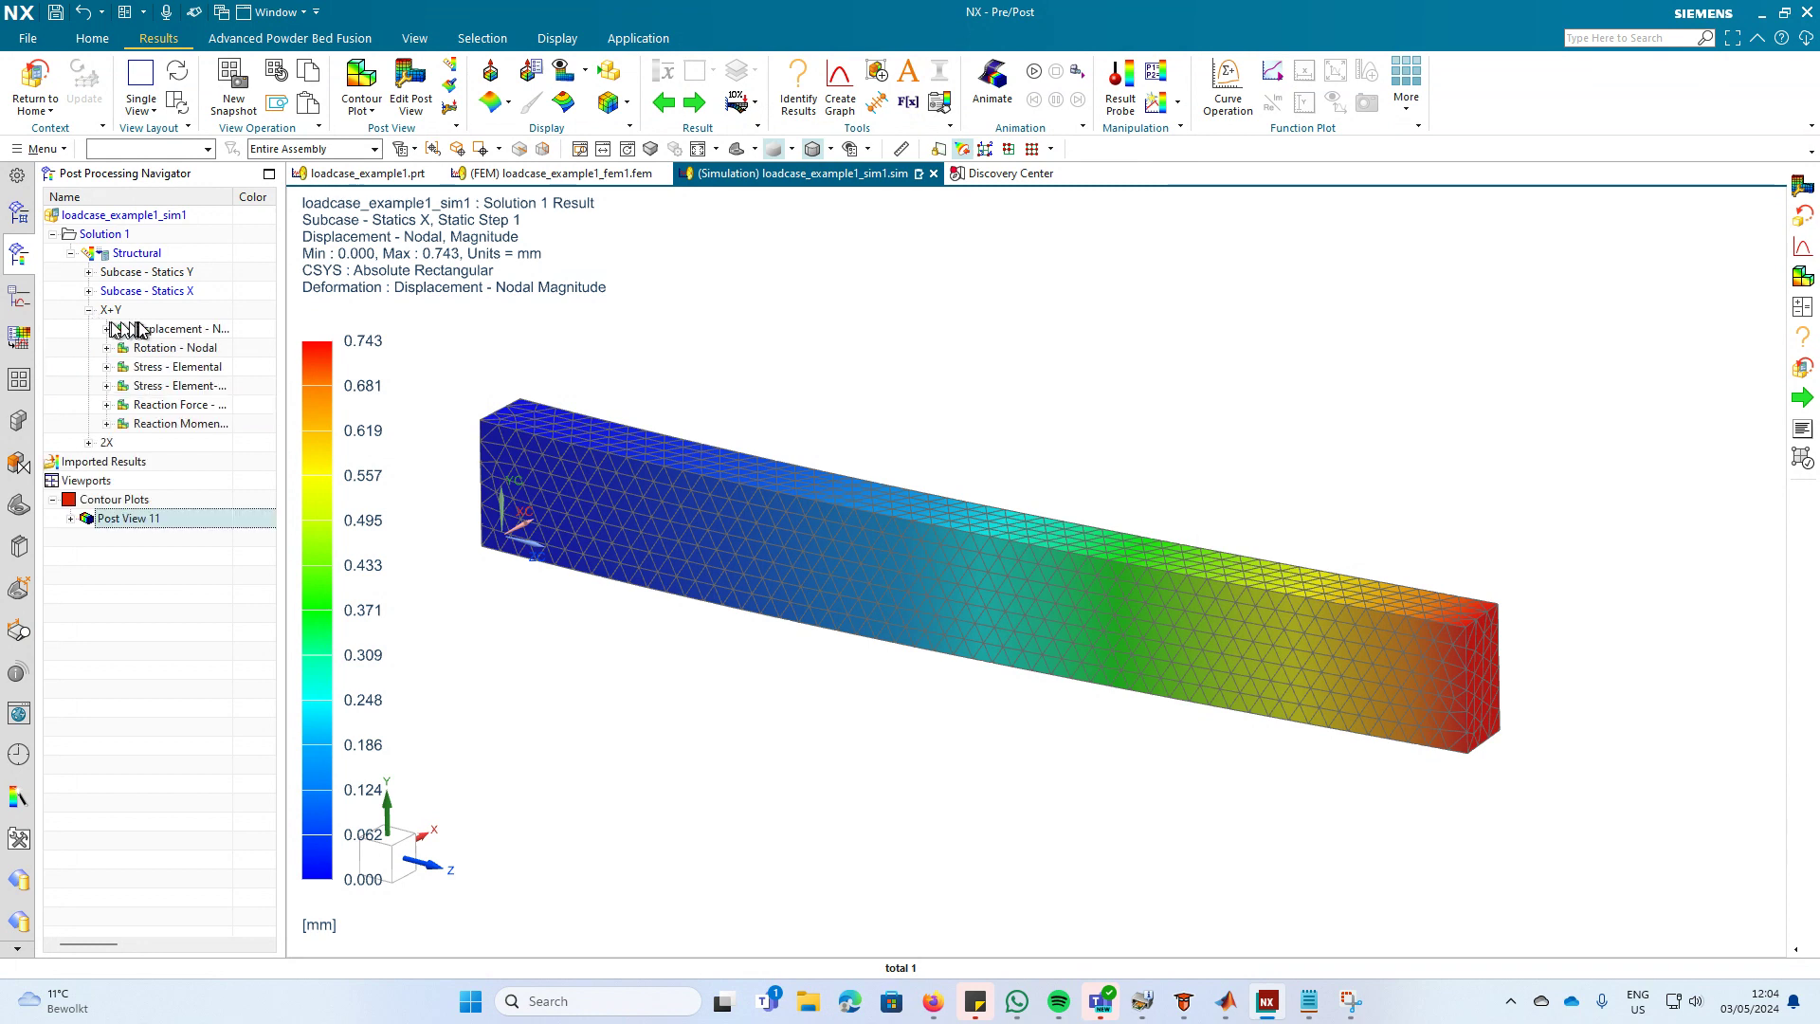
double_click(144, 336)
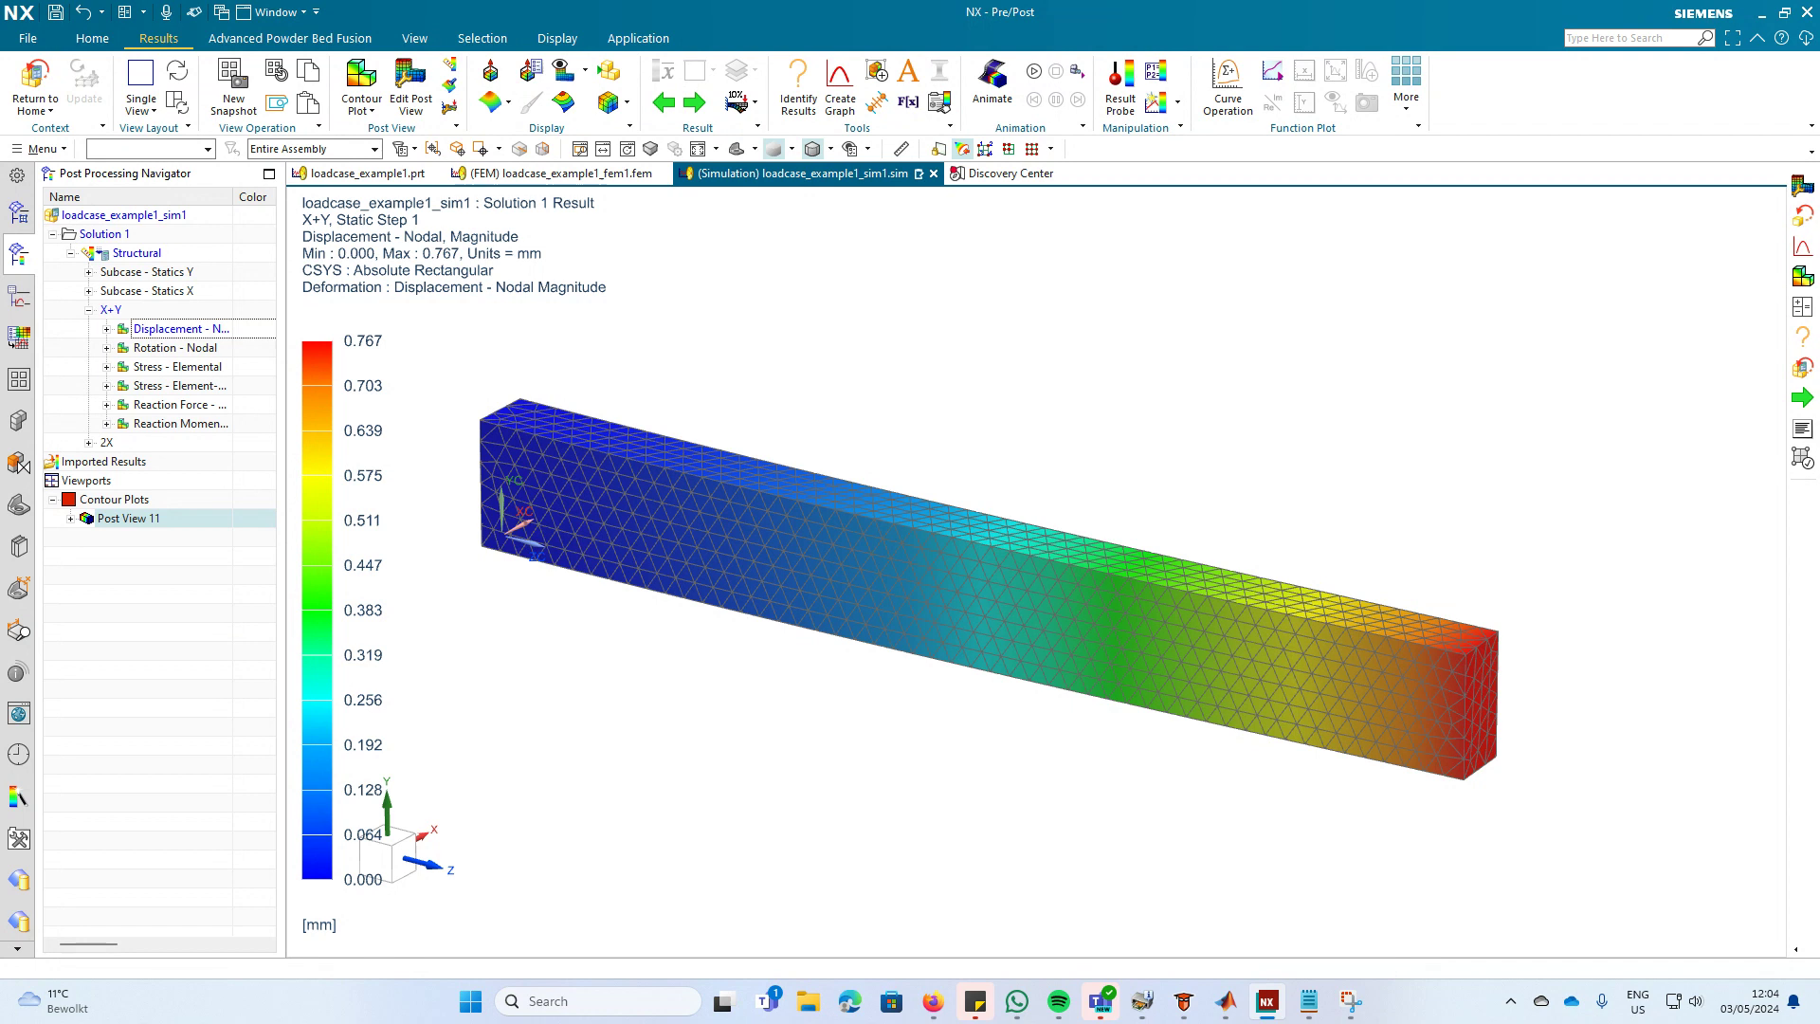
left_click(1350, 1002)
scroll(1570, 385, "down", 1)
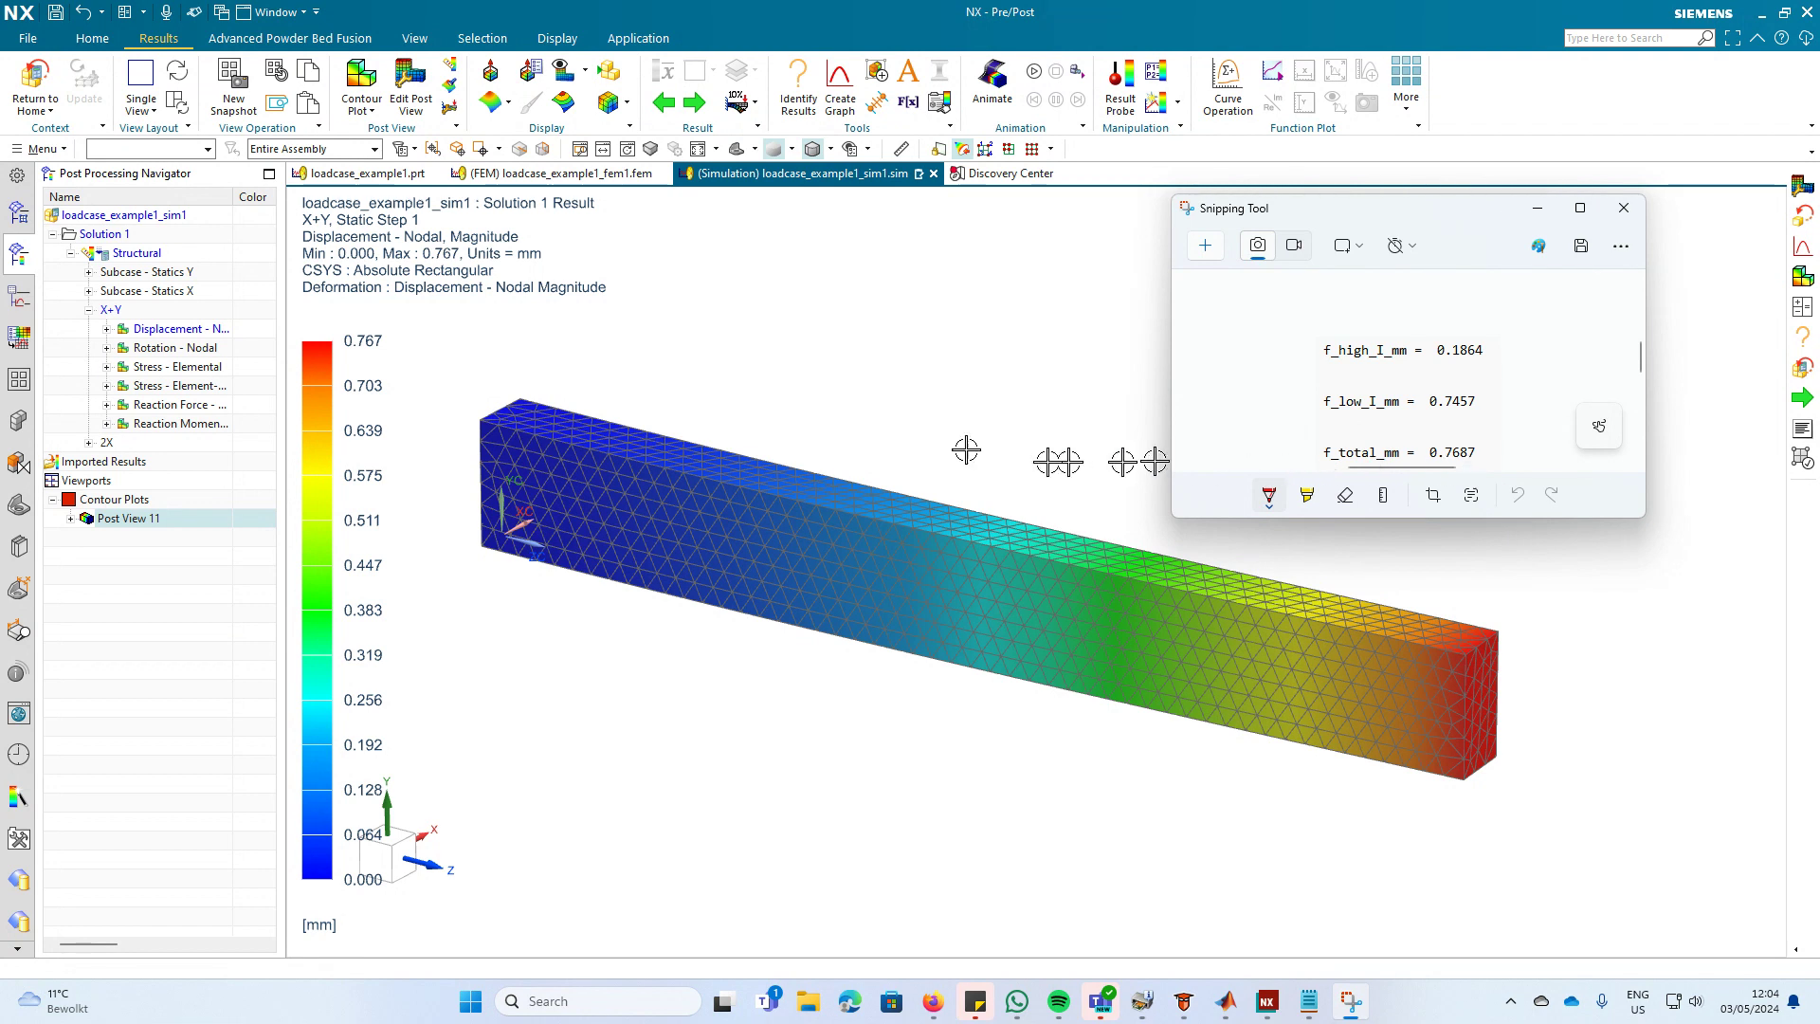
Plot 2X's nodal X displacement contour (1.484 mm peak) and bring the hand-calc values forward.
left_click(89, 443)
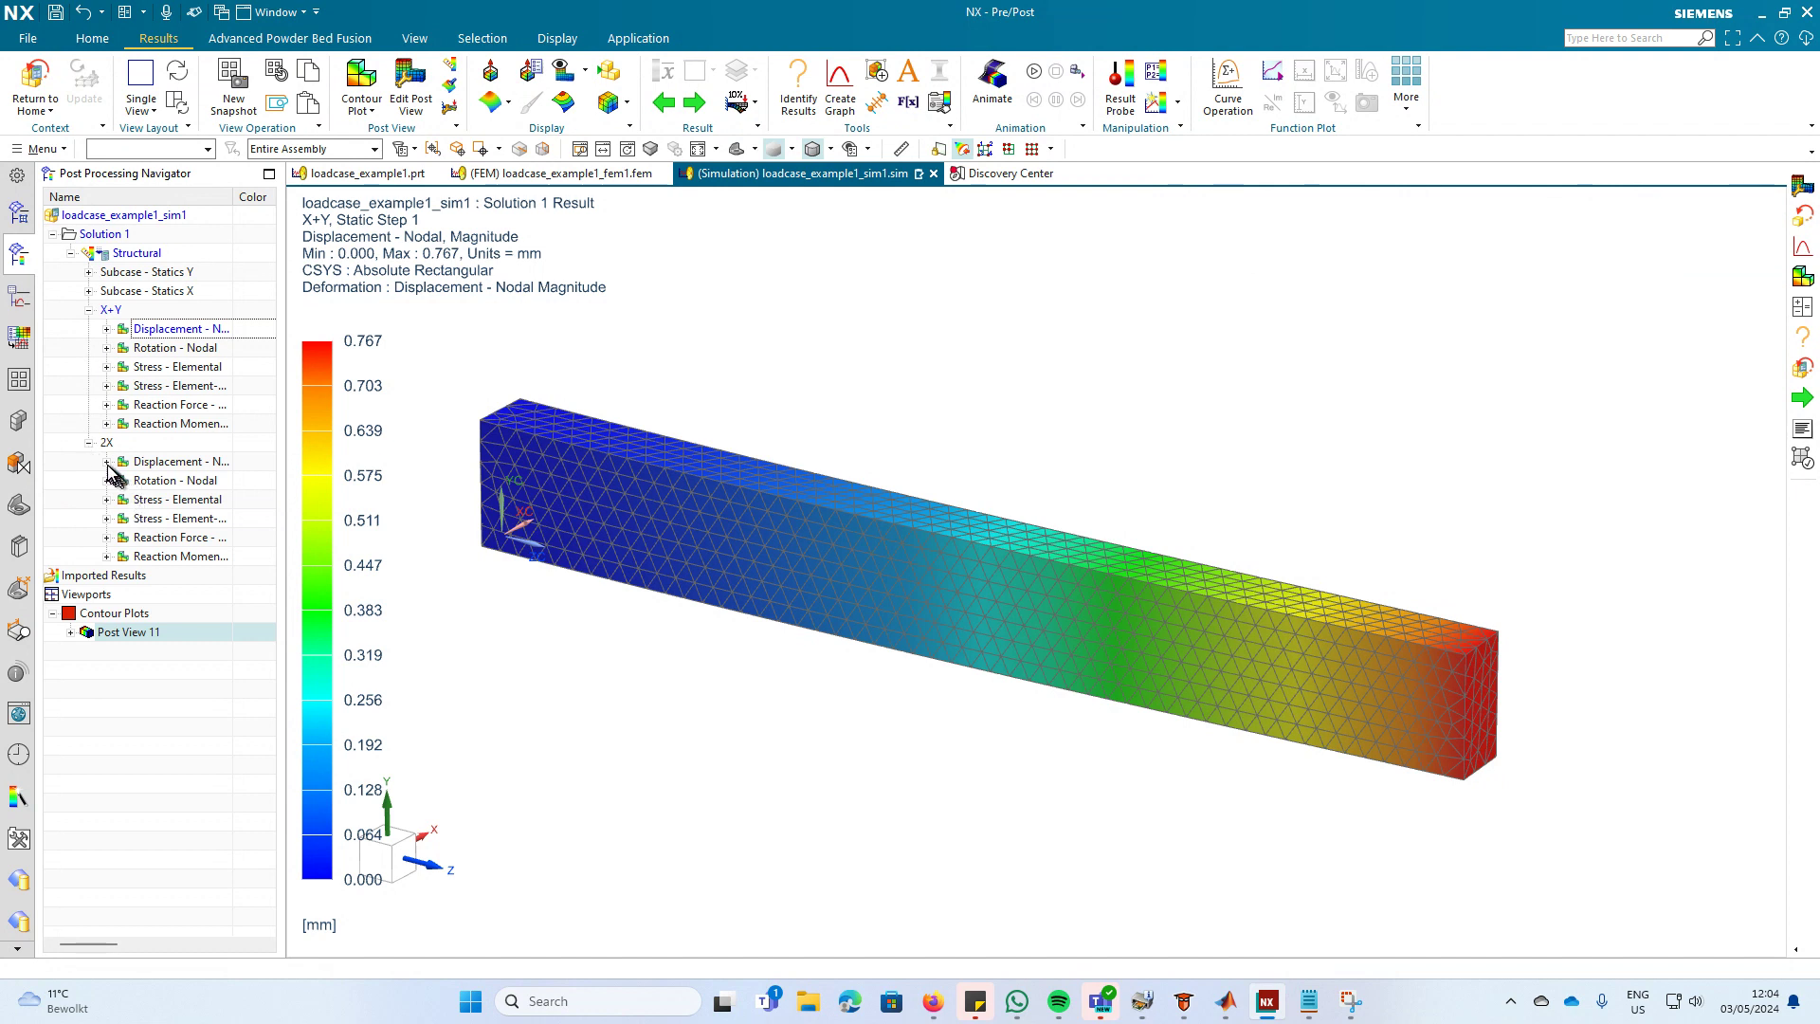
left_click(105, 461)
left_click(141, 483)
double_click(141, 484)
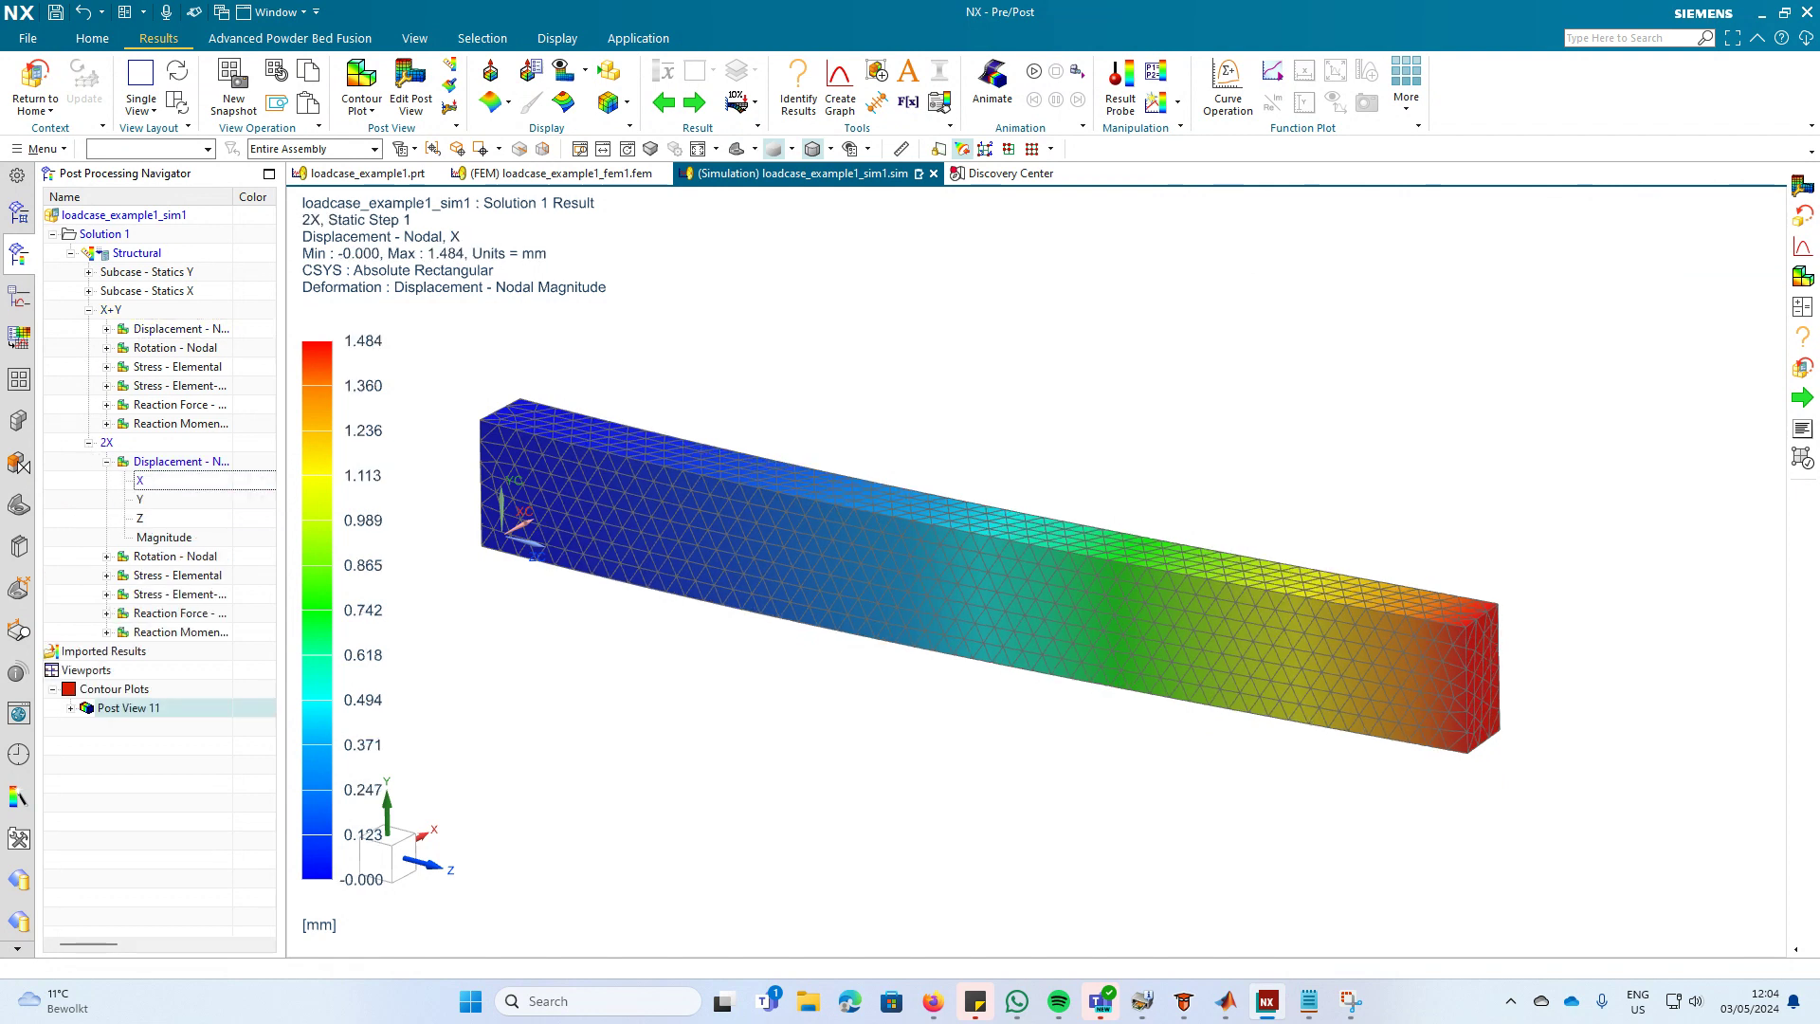
key("alt+Tab")
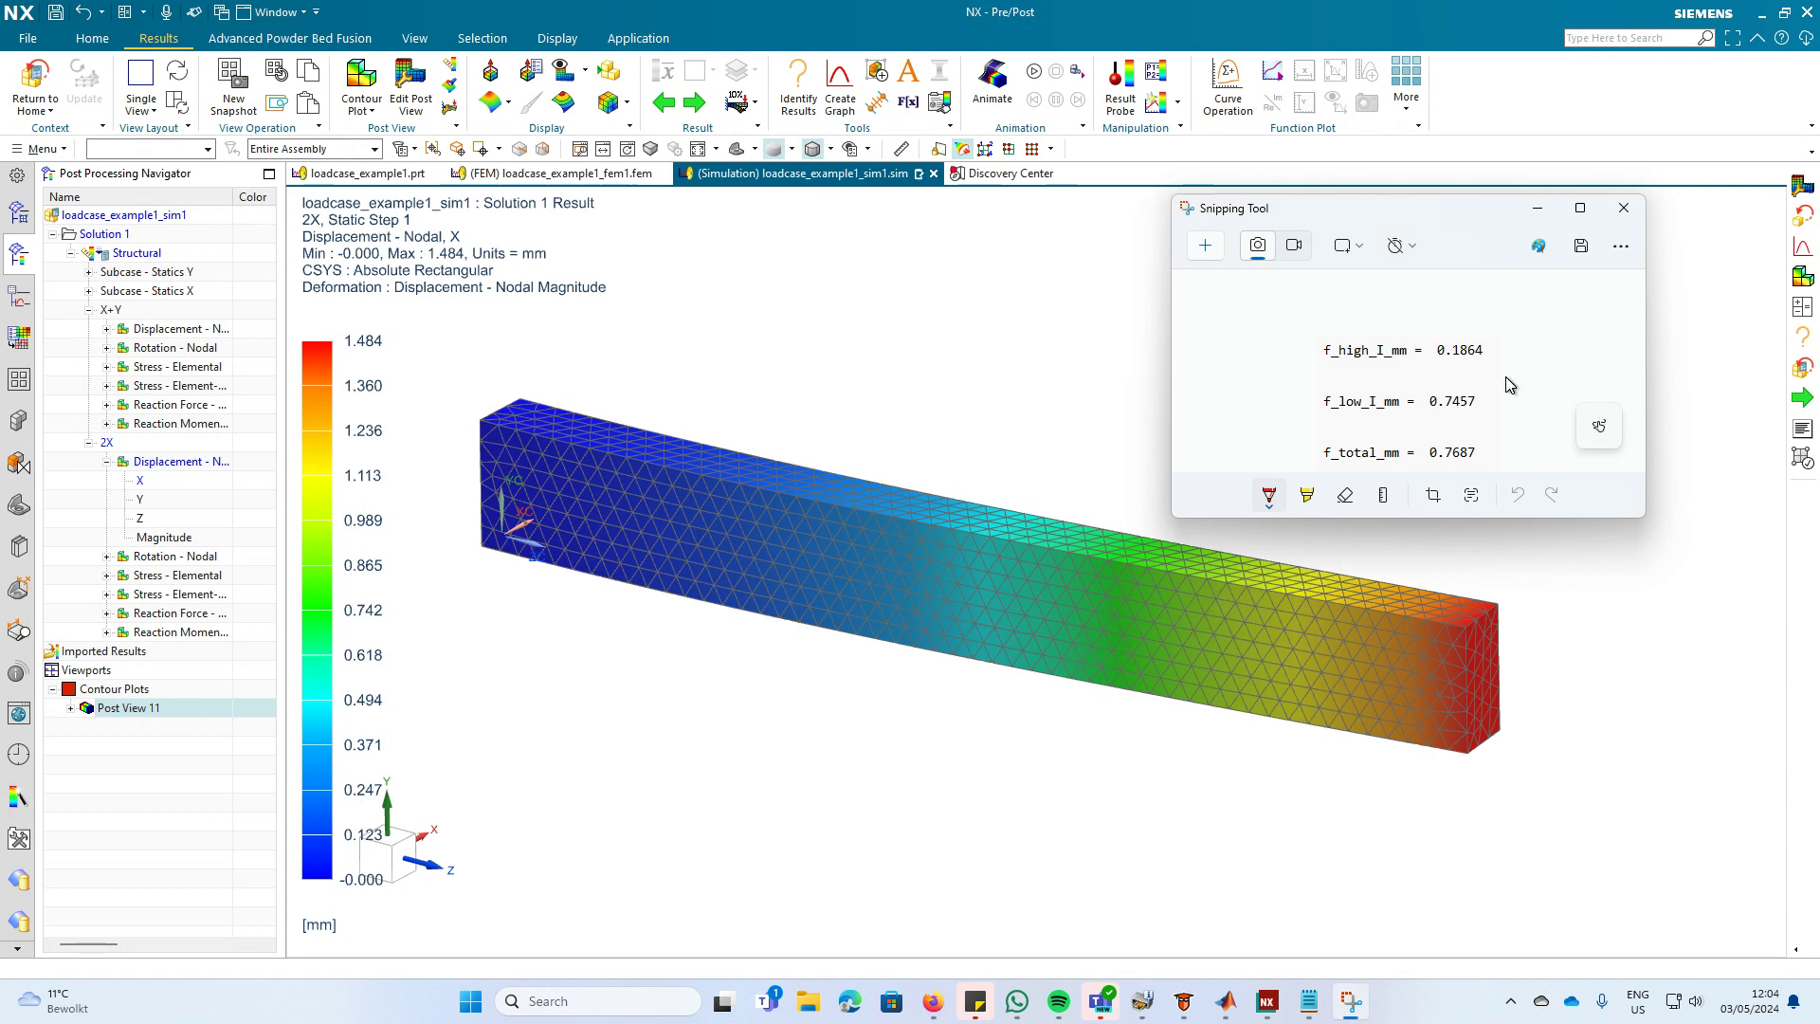
scroll(1509, 384, "down", 1)
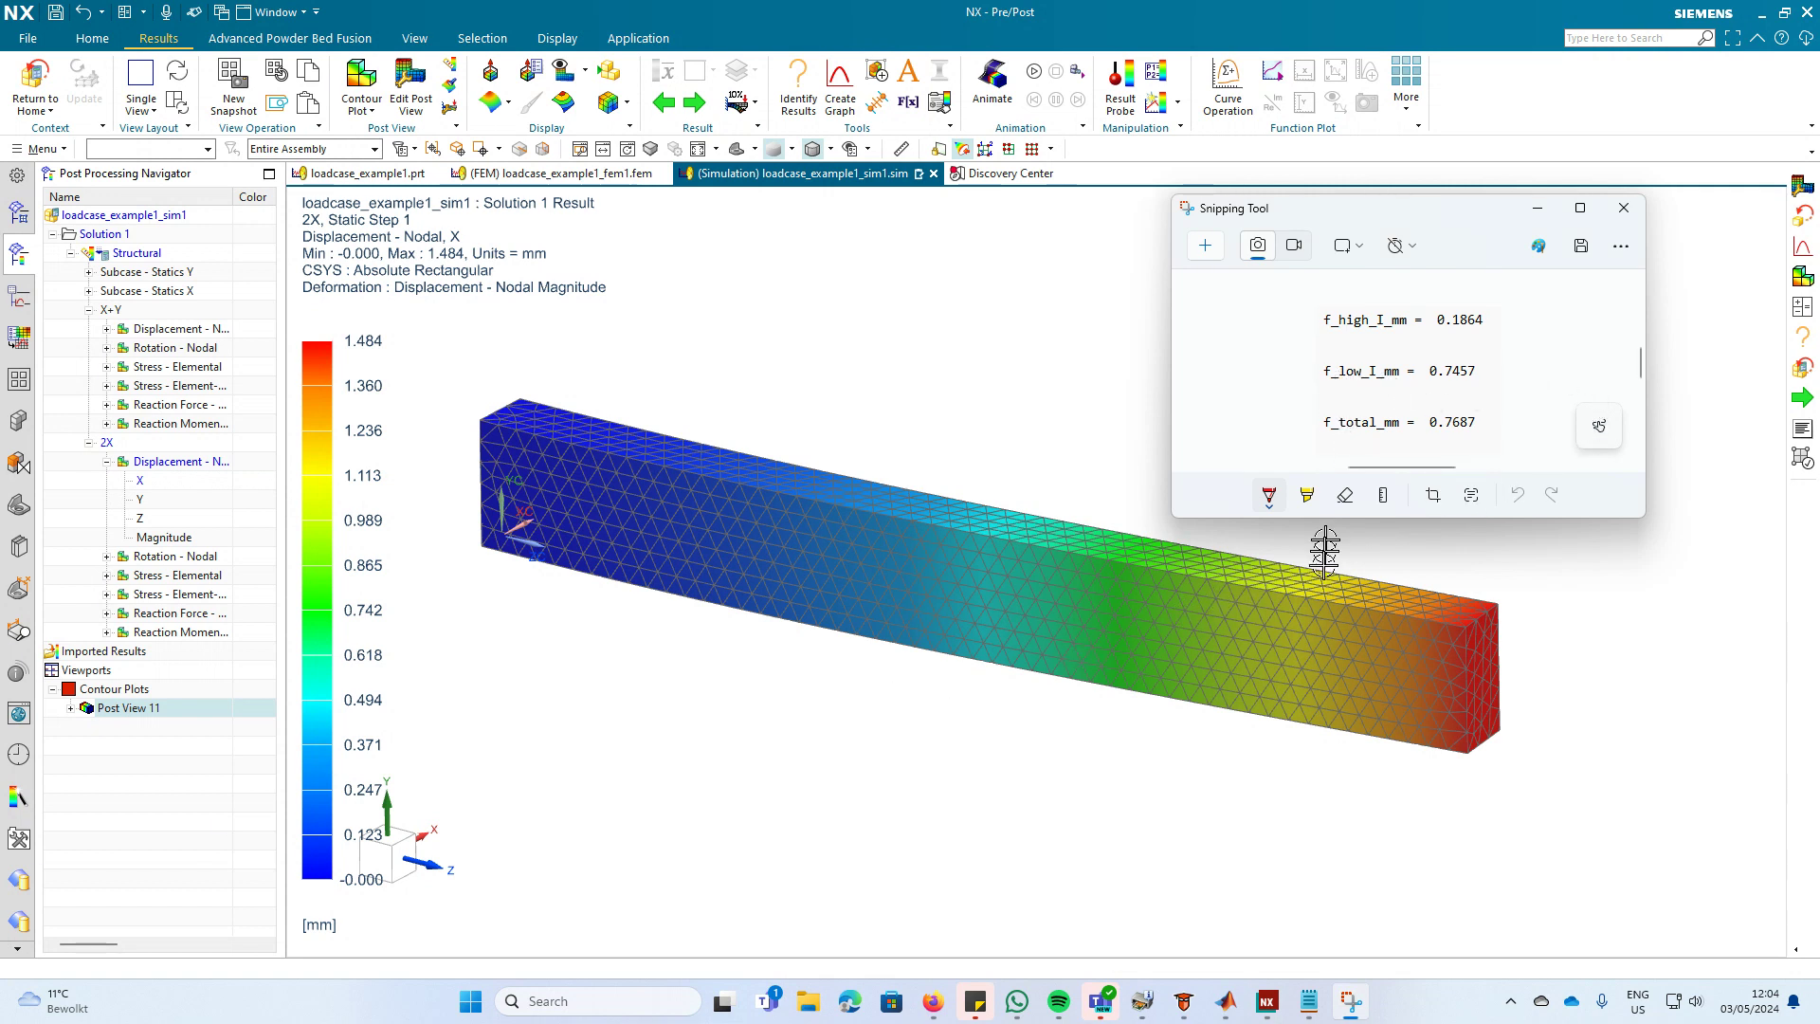